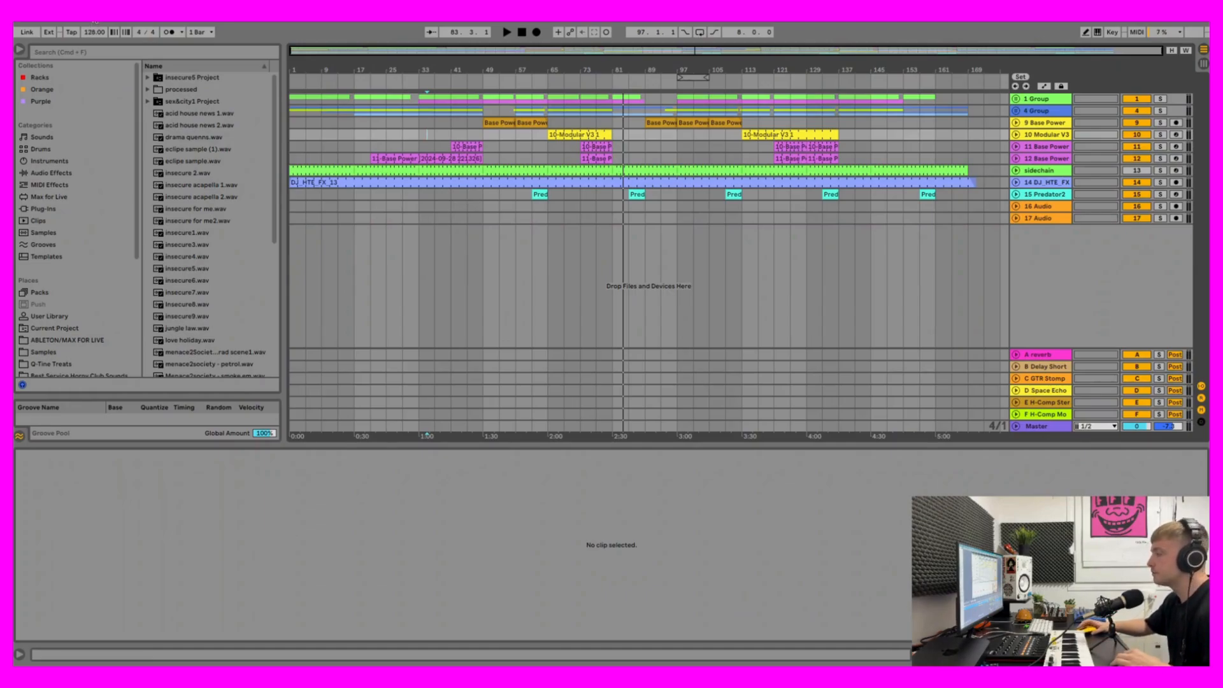
Step: Play the whole arrangement from bar 37, stop playback, and return the insert marker to bar 37
{"action": "left_click", "coordinate": [433, 137]}
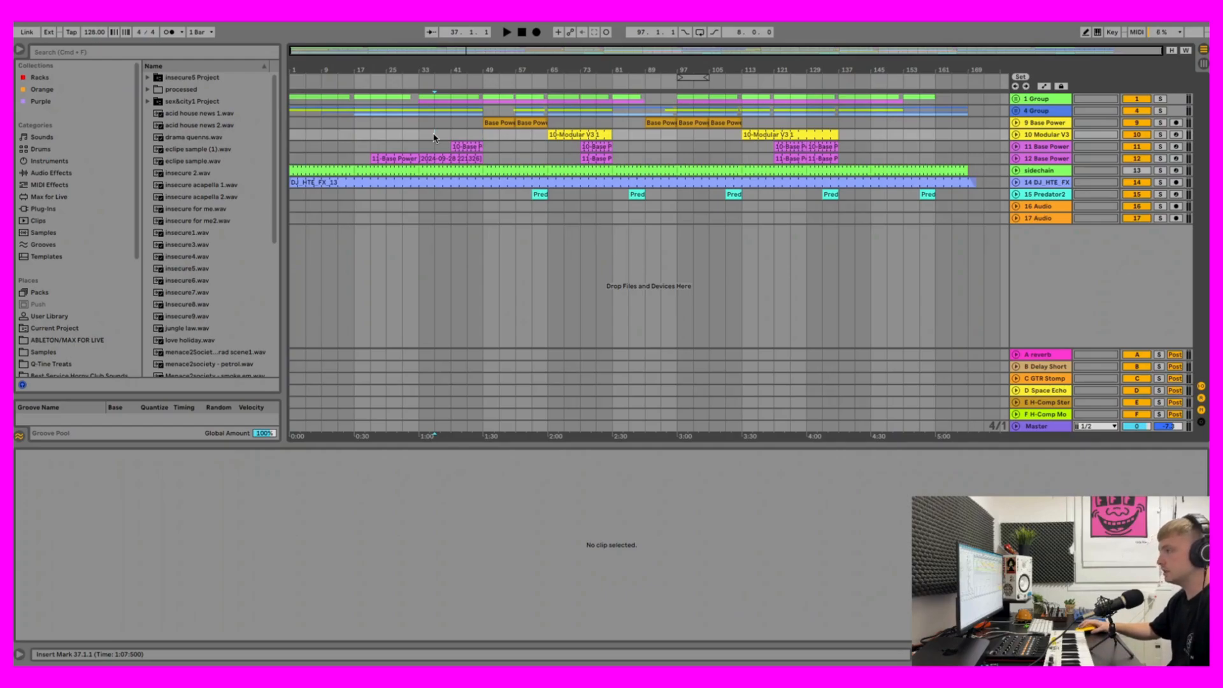
{"action": "left_click", "coordinate": [508, 32]}
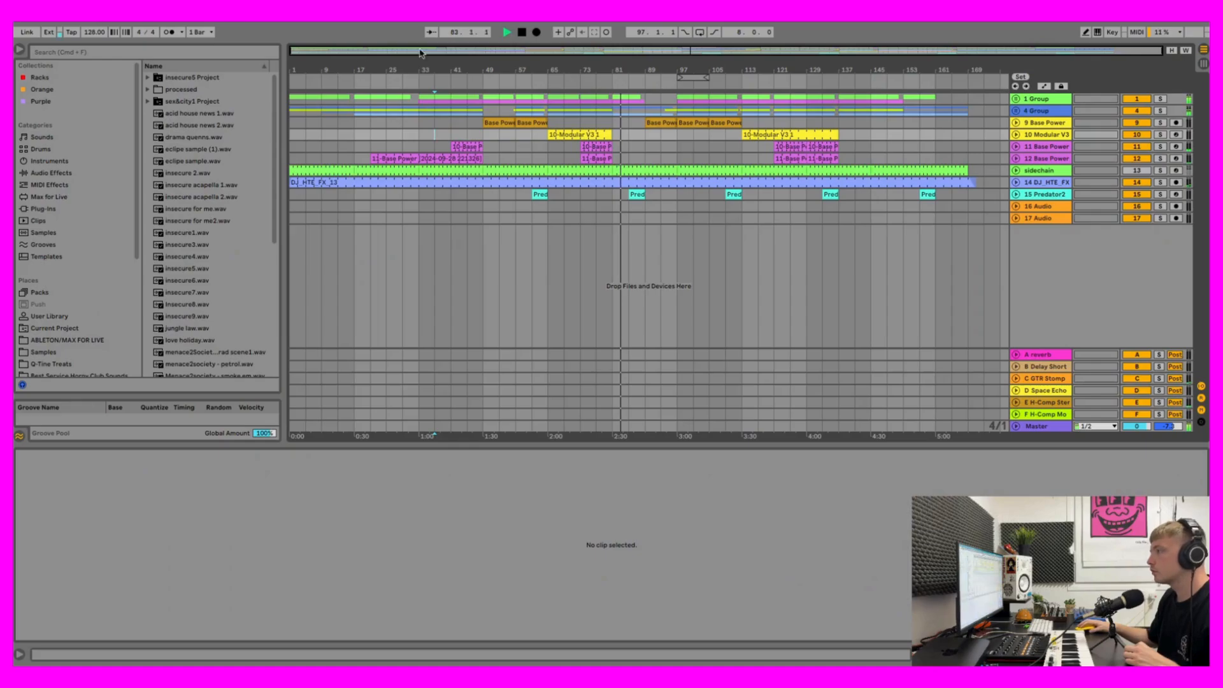
{"action": "left_click", "coordinate": [521, 32]}
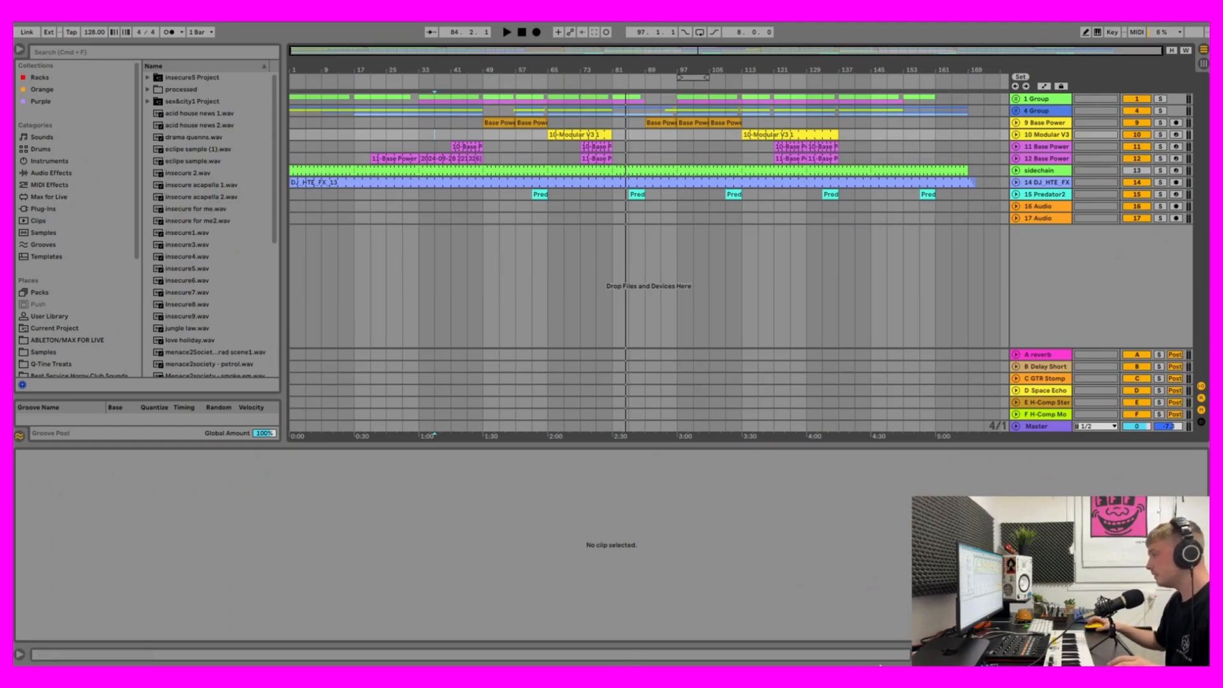
{"action": "left_click", "coordinate": [432, 121]}
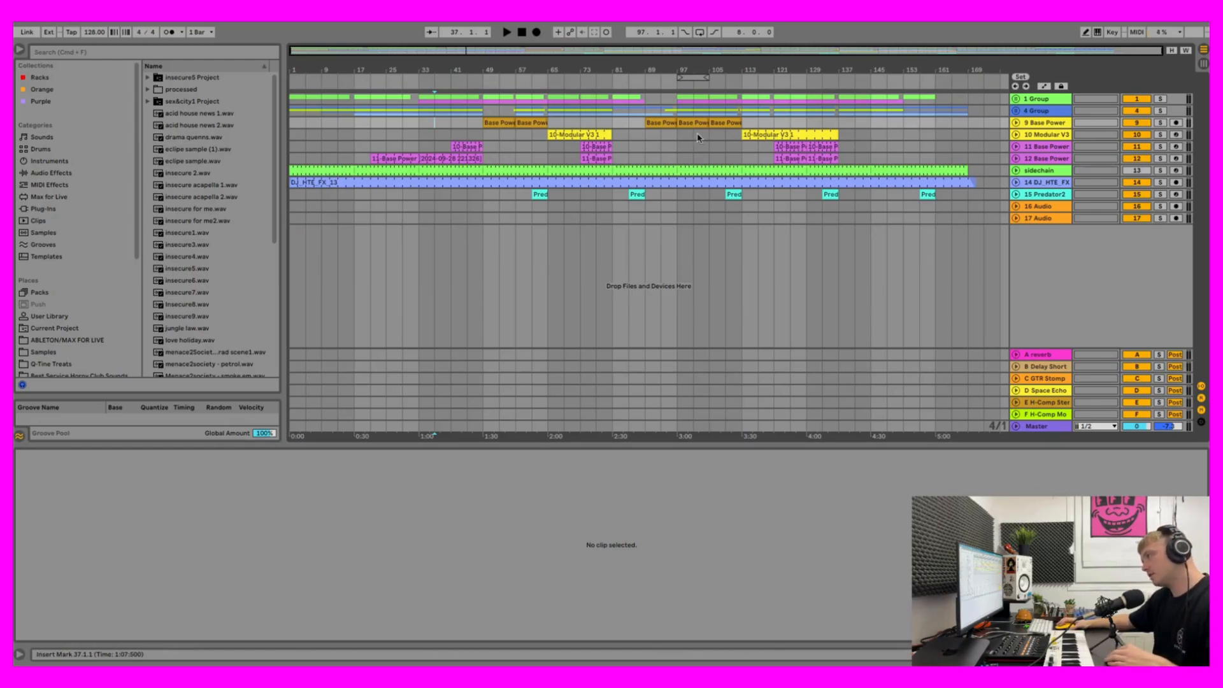
Step: Solo the 9 Base Power audio track, audition it from bar 97, and unfold the track to examine its clip there
{"action": "left_click", "coordinate": [677, 138]}
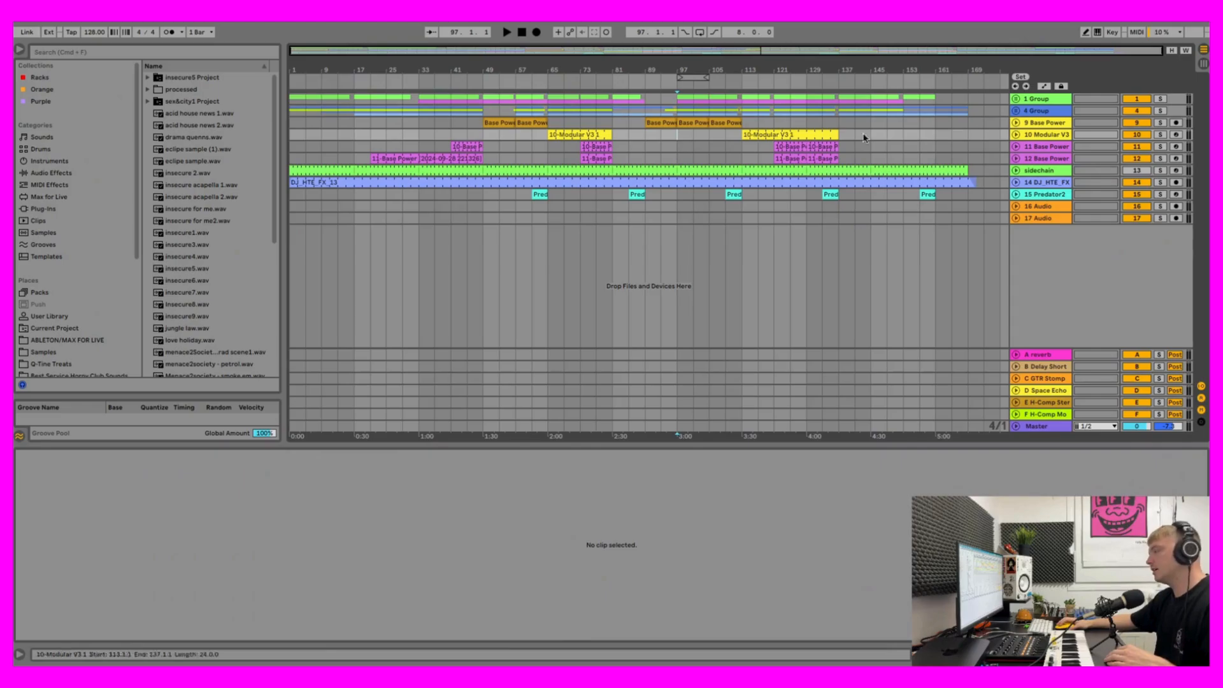
{"action": "left_click", "coordinate": [1017, 100]}
{"action": "left_click", "coordinate": [1017, 99]}
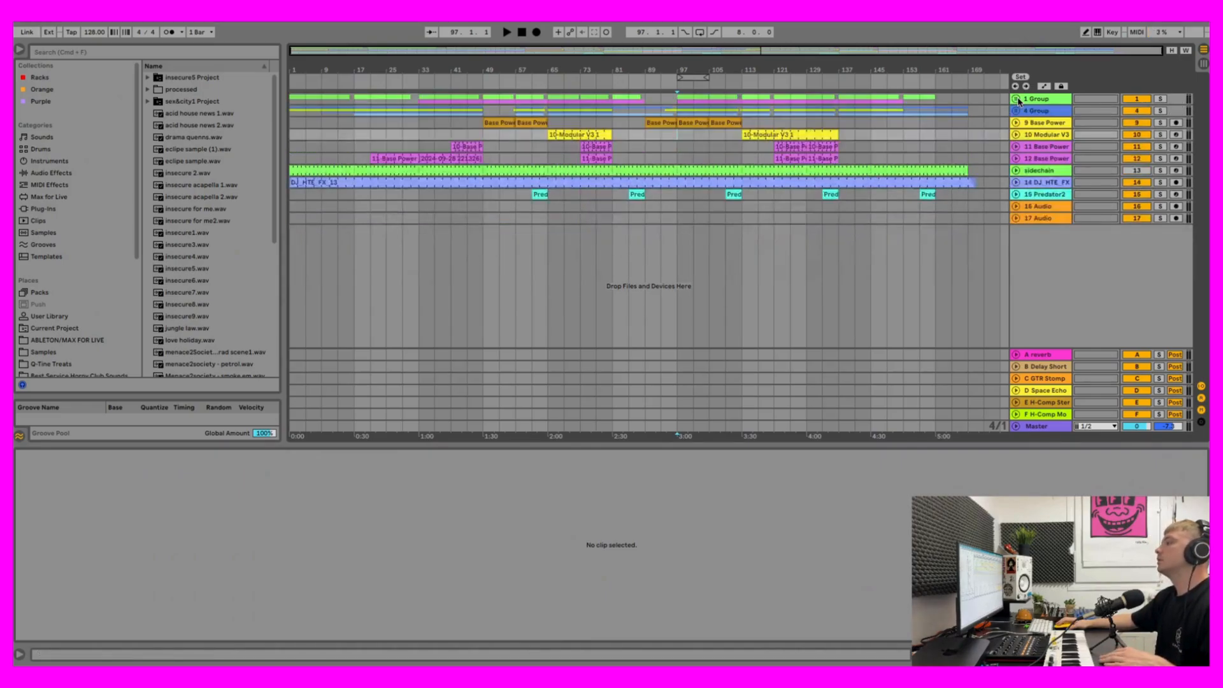
{"action": "left_click", "coordinate": [1161, 122]}
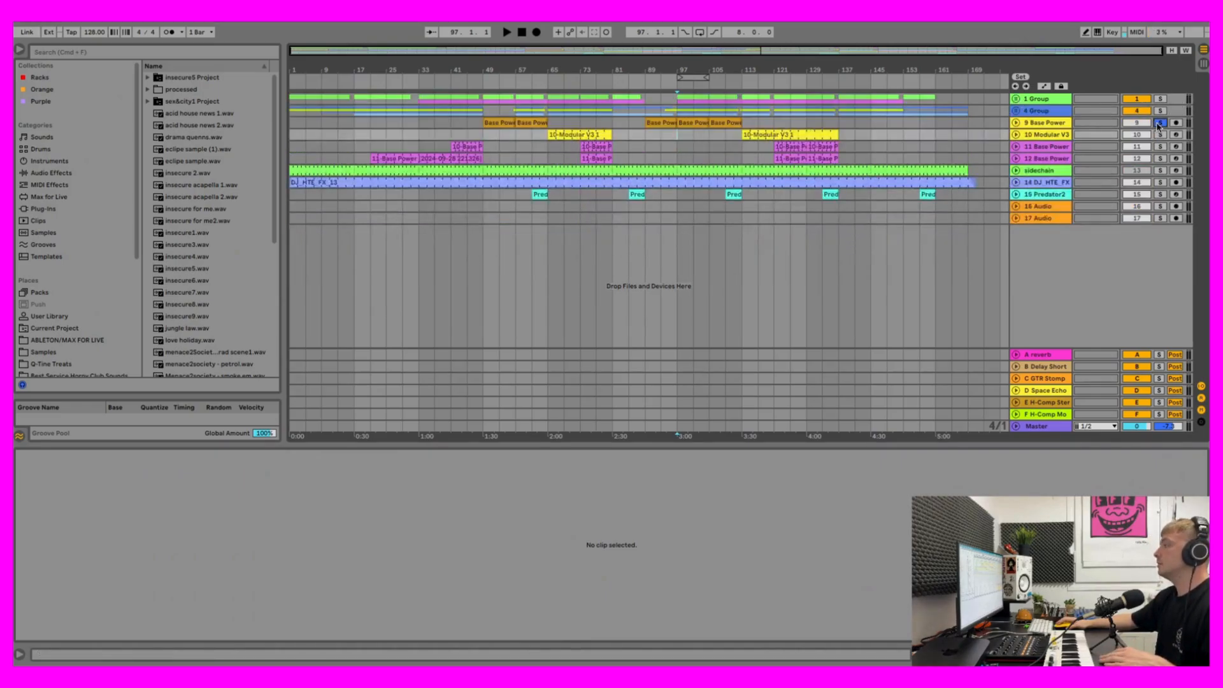
{"action": "left_click", "coordinate": [507, 33]}
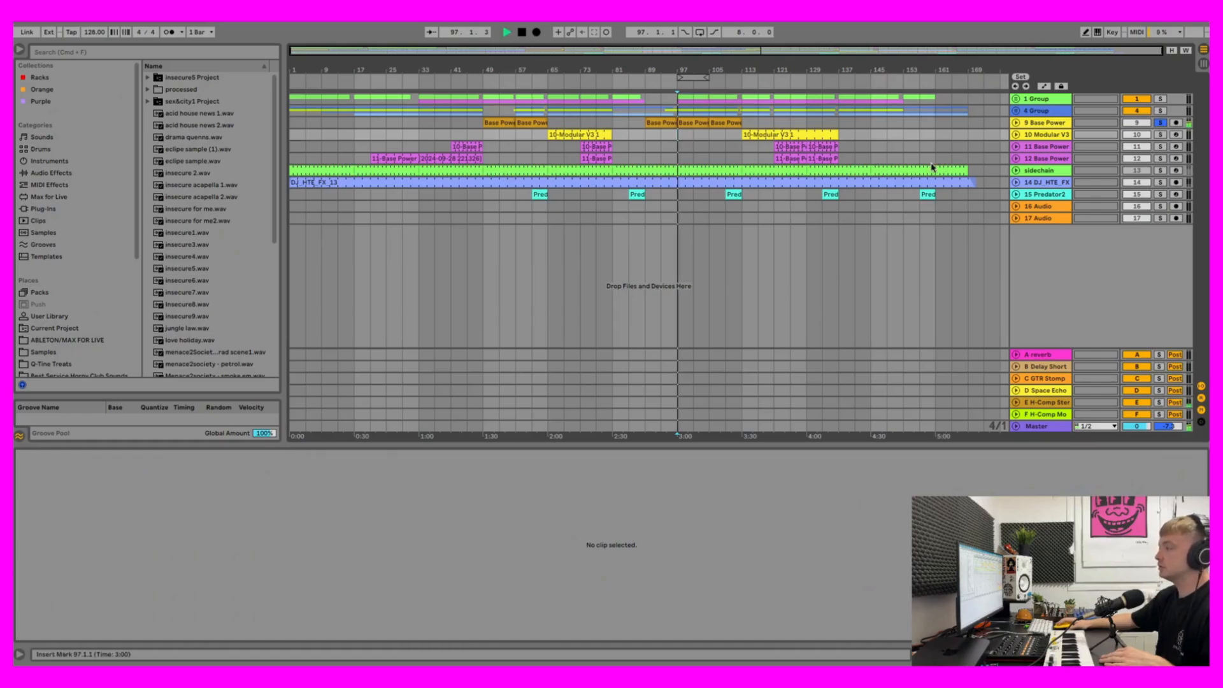
{"action": "left_click", "coordinate": [1016, 122]}
{"action": "left_click", "coordinate": [684, 122]}
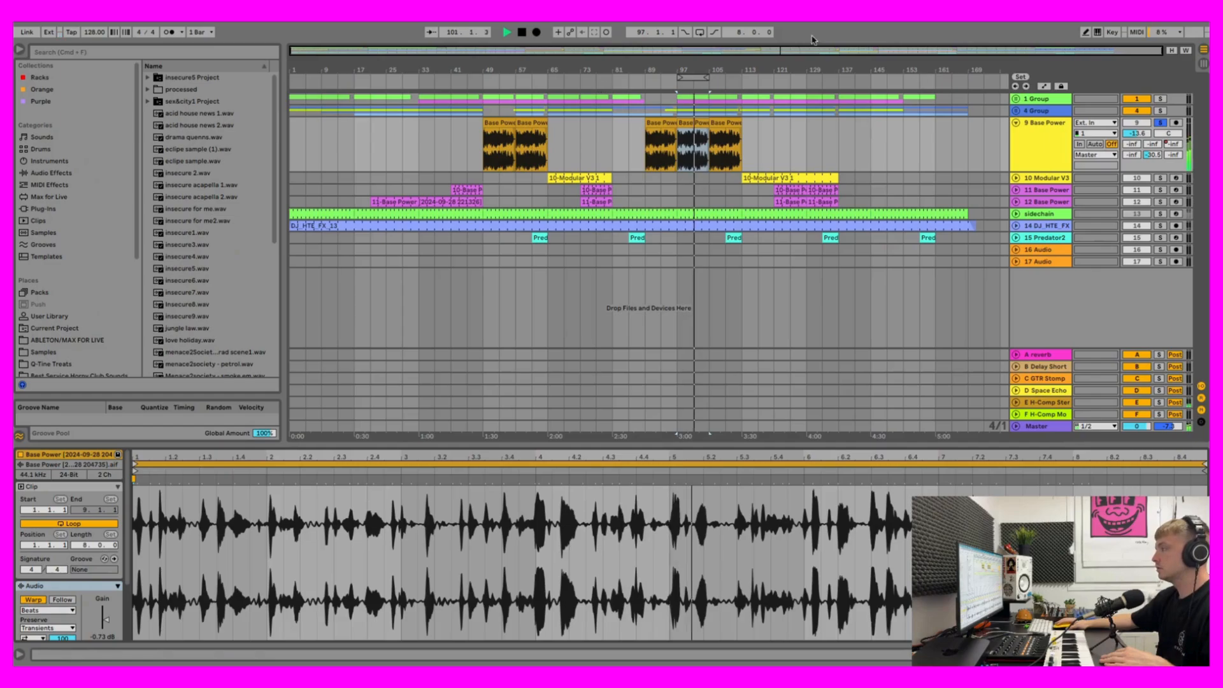
{"action": "key", "text": "space"}
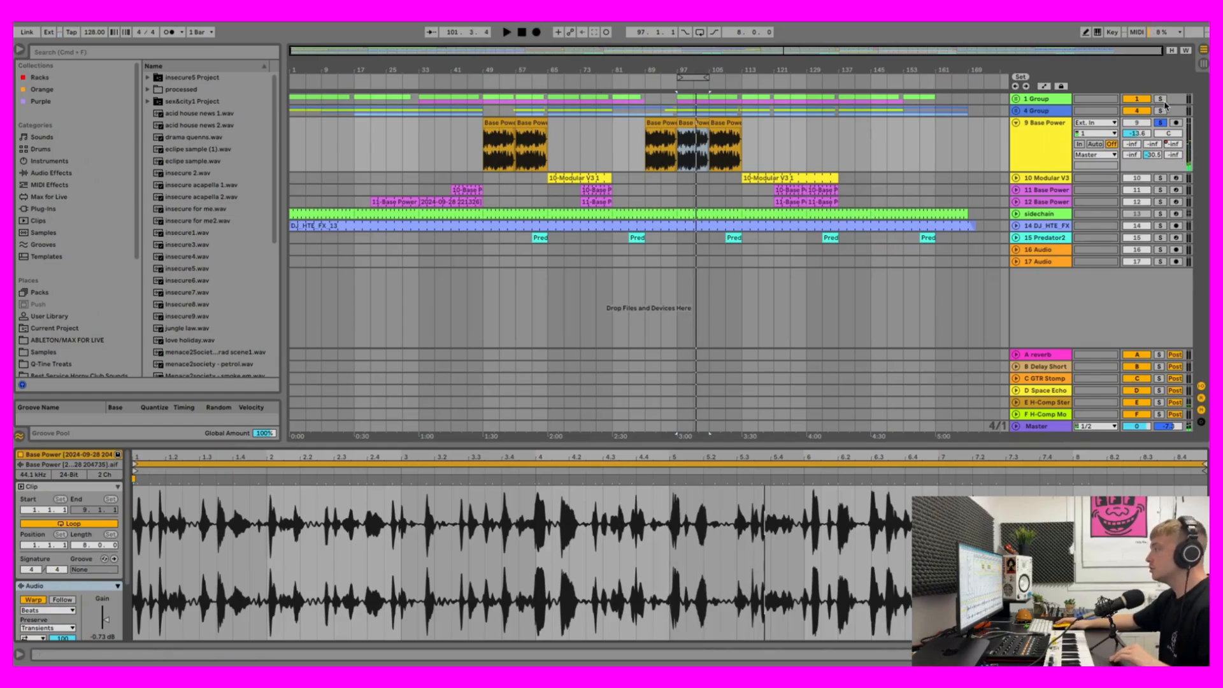
Step: Examine the MIDI clips on track 11 Base Power at bars 121 and 73, and show the track's device chain
{"action": "left_click", "coordinate": [790, 190]}
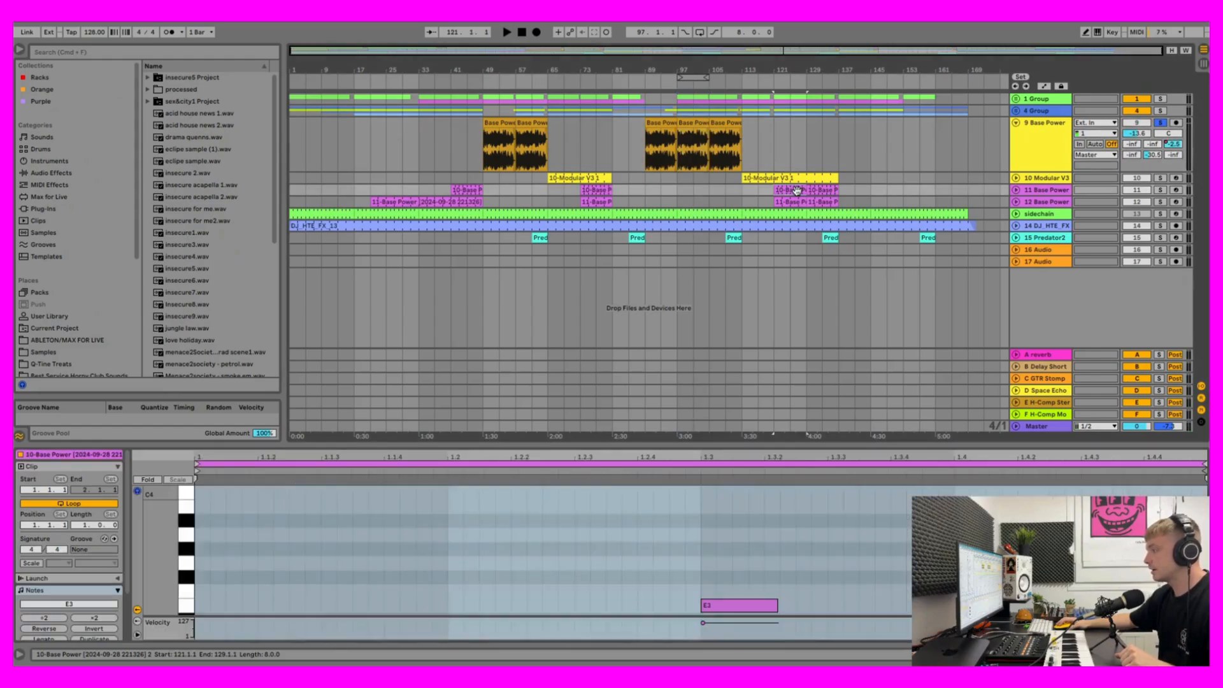
{"action": "left_click", "coordinate": [606, 190]}
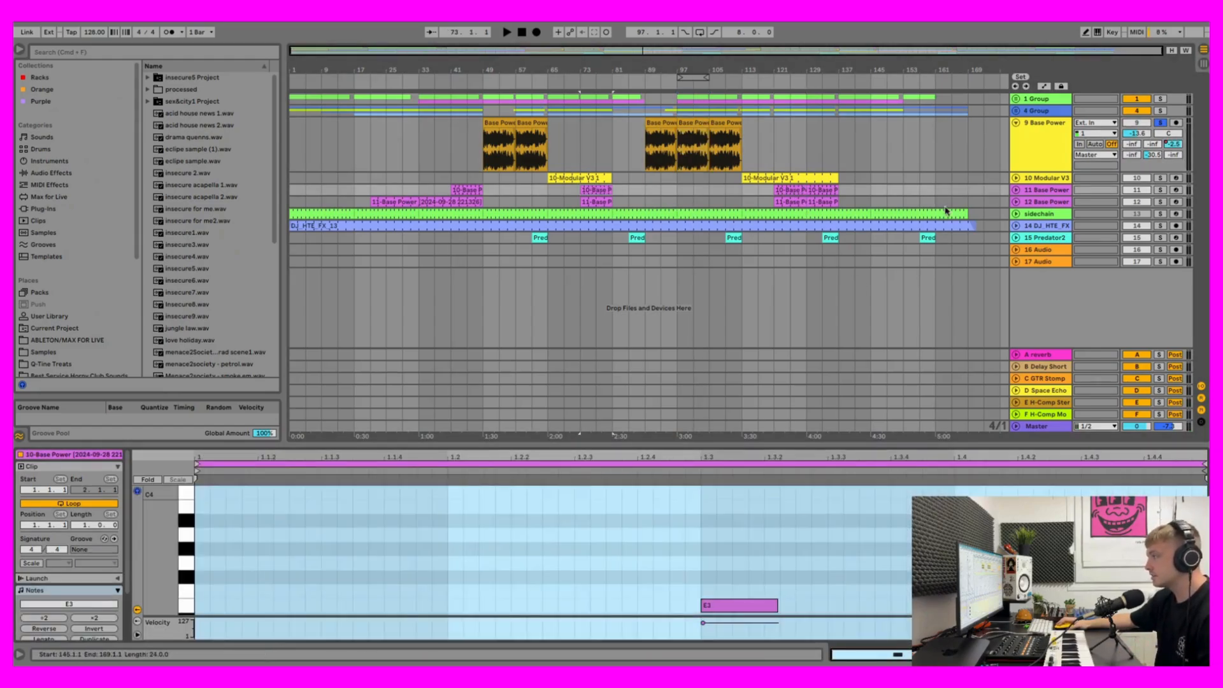
{"action": "left_click", "coordinate": [1031, 191]}
{"action": "double_click", "coordinate": [1032, 192]}
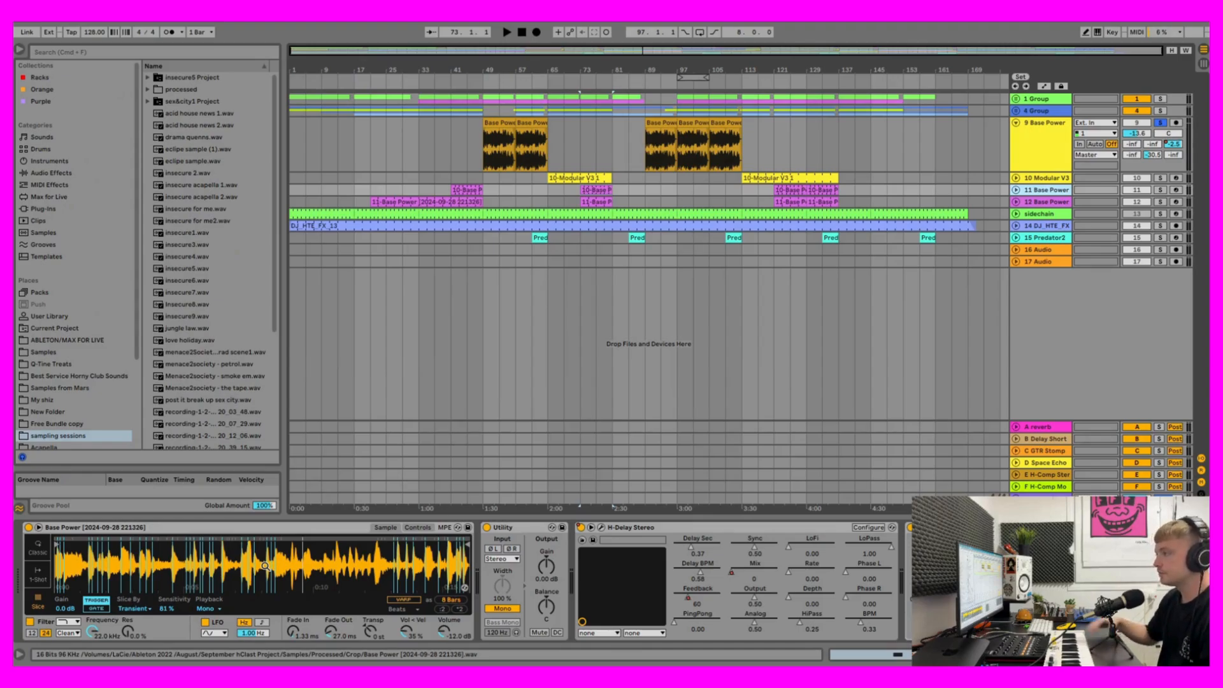
Step: Solo track 12 Base Power, play from bar 33, and add track 11 Base Power to the solo
{"action": "left_click", "coordinate": [425, 192]}
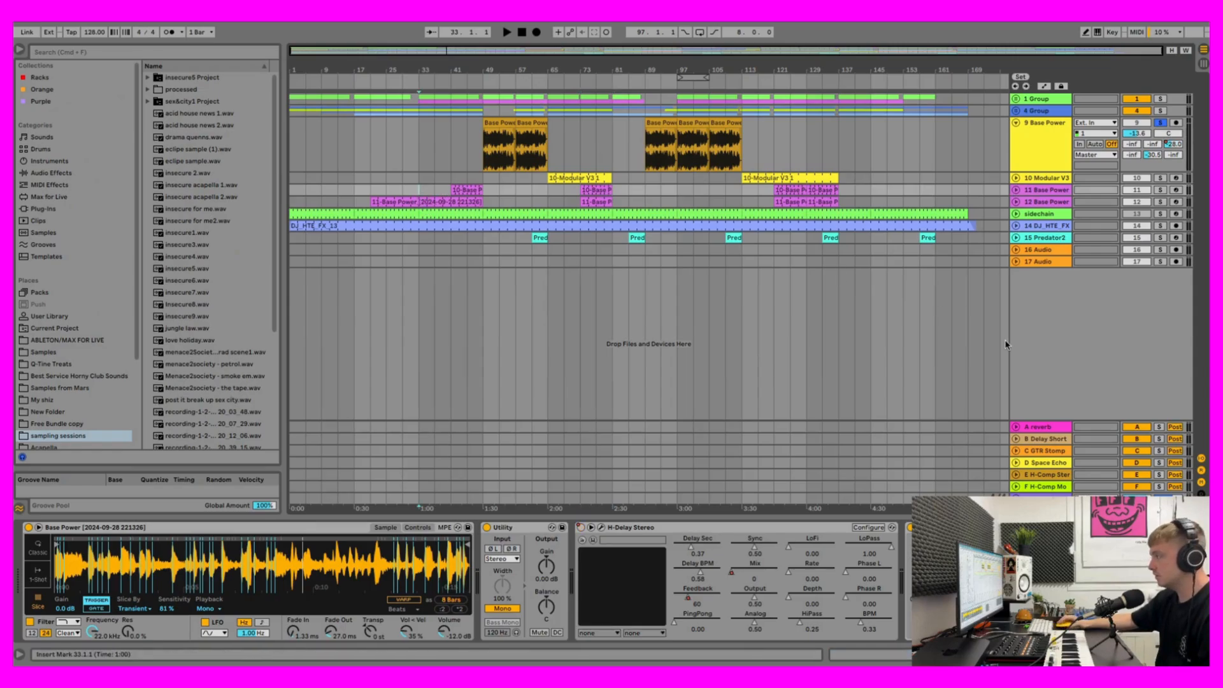
{"action": "left_click", "coordinate": [1161, 202]}
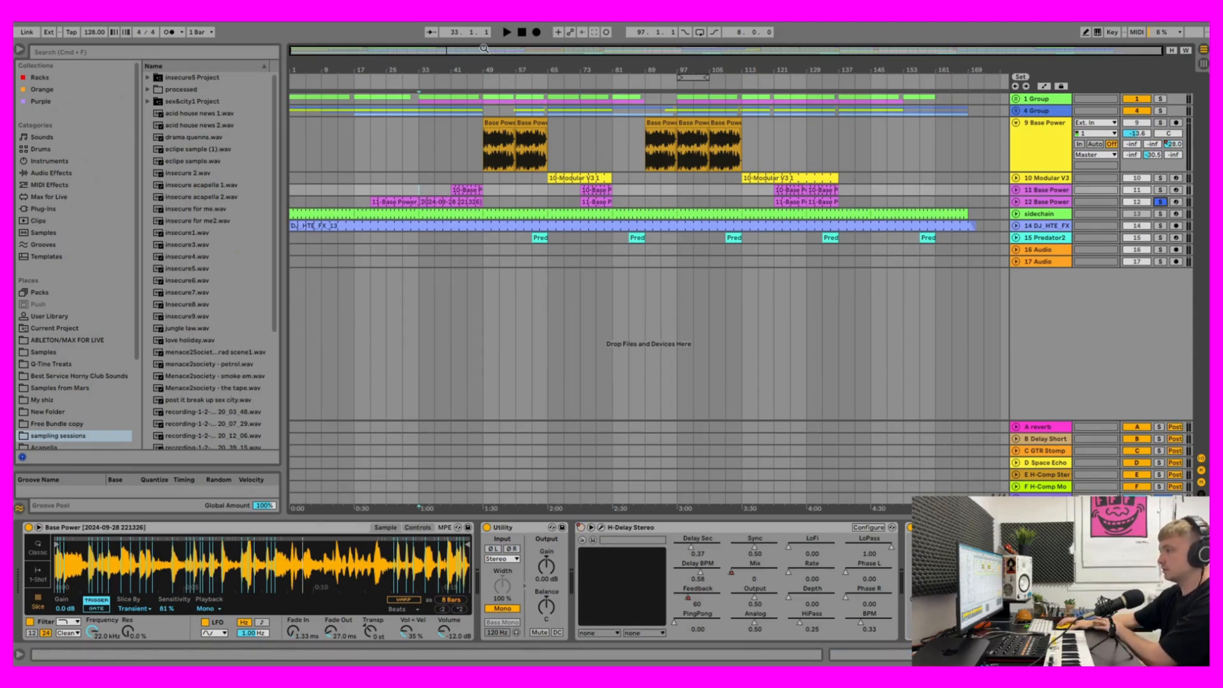
{"action": "left_click", "coordinate": [508, 31]}
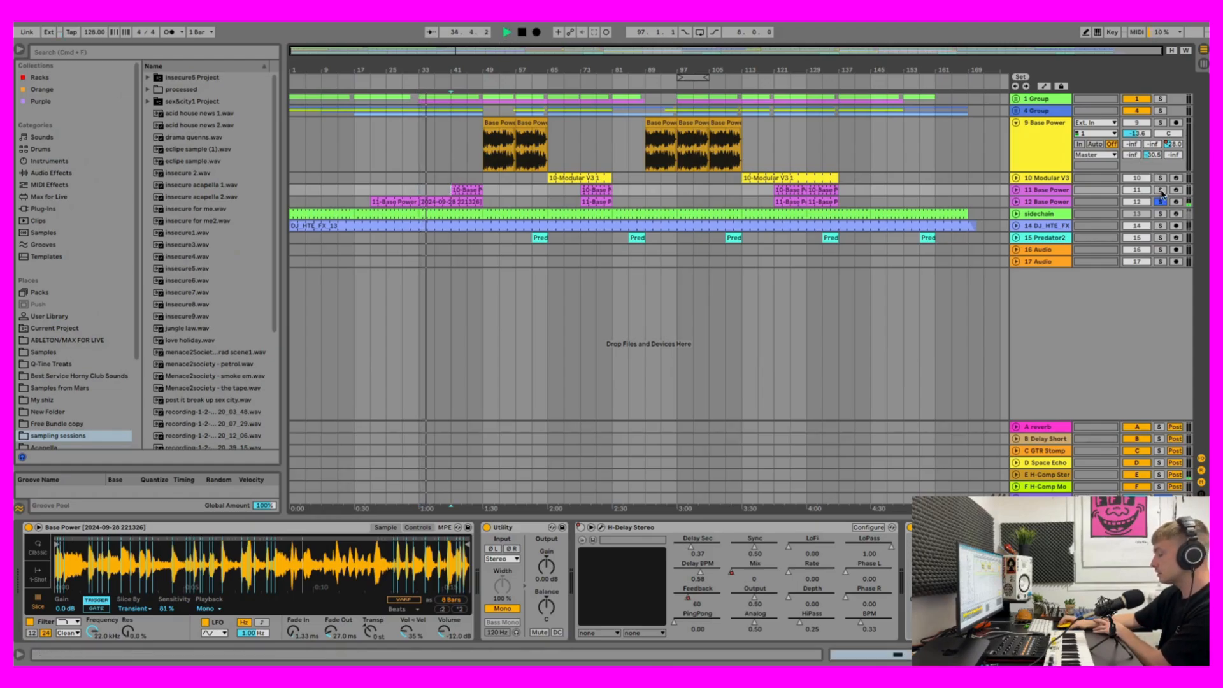
{"action": "left_click", "coordinate": [1161, 190], "text": "super"}
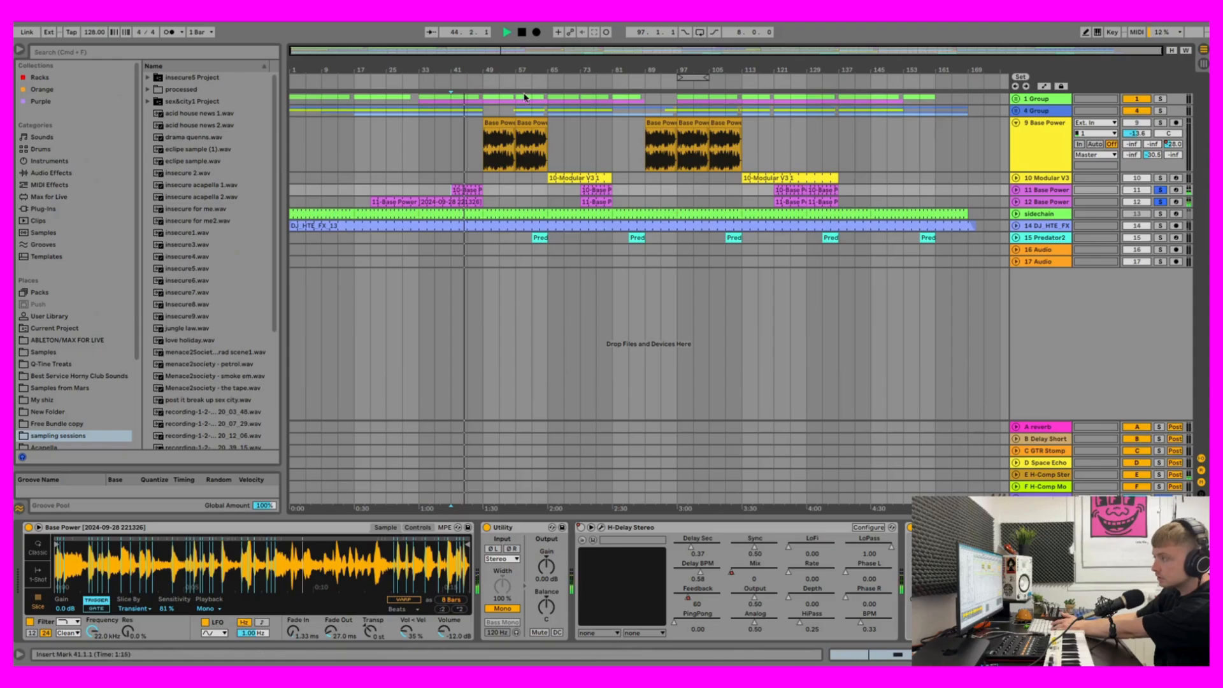
Step: Clear the solo from tracks 11 and 12 and fold the 9 Base Power track
{"action": "left_click", "coordinate": [1017, 123]}
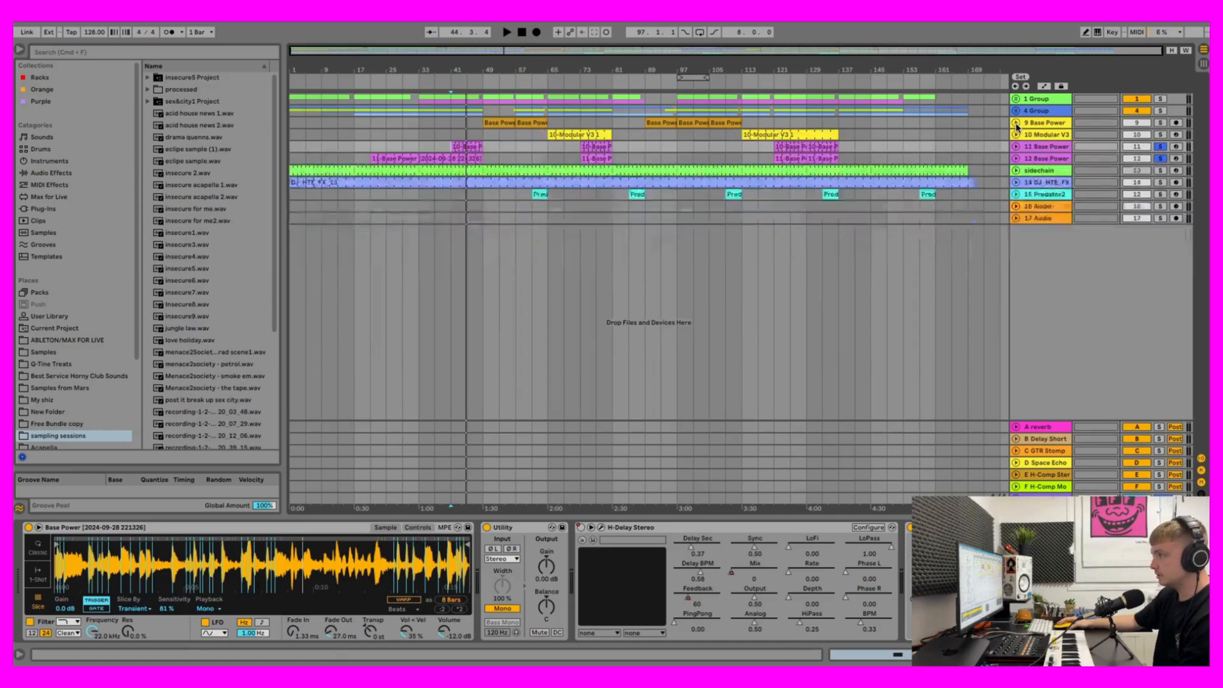
{"action": "left_click", "coordinate": [1017, 125]}
{"action": "left_click", "coordinate": [1159, 191]}
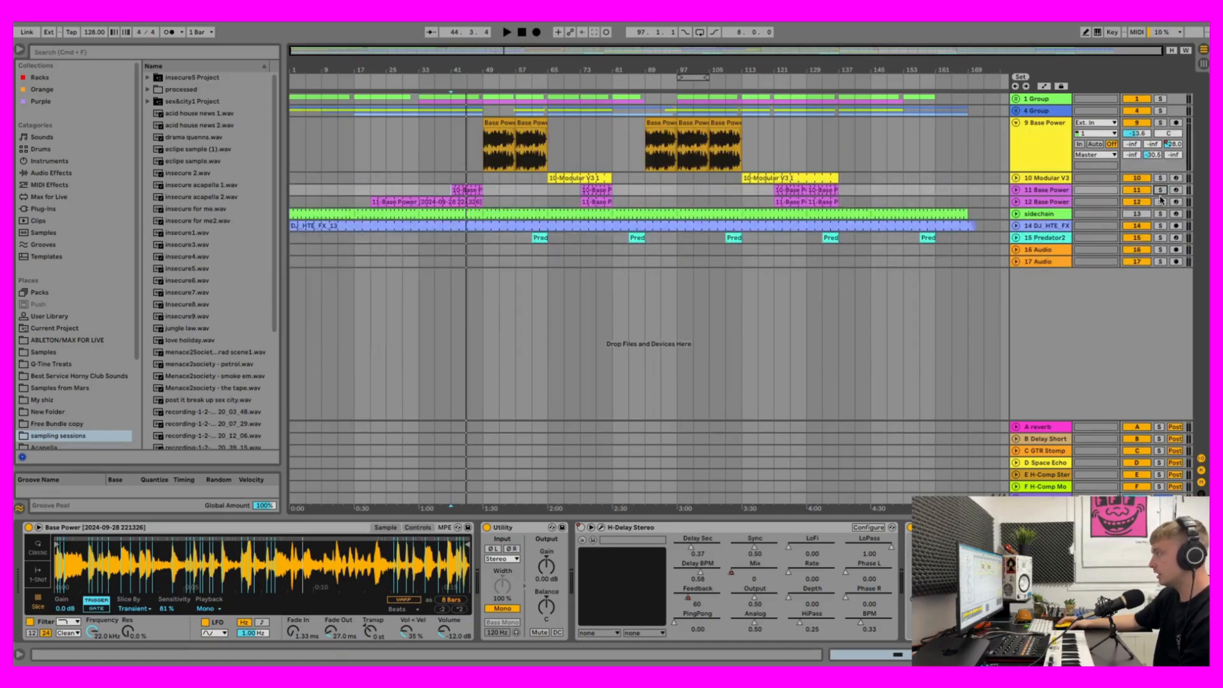
{"action": "left_click", "coordinate": [1016, 124]}
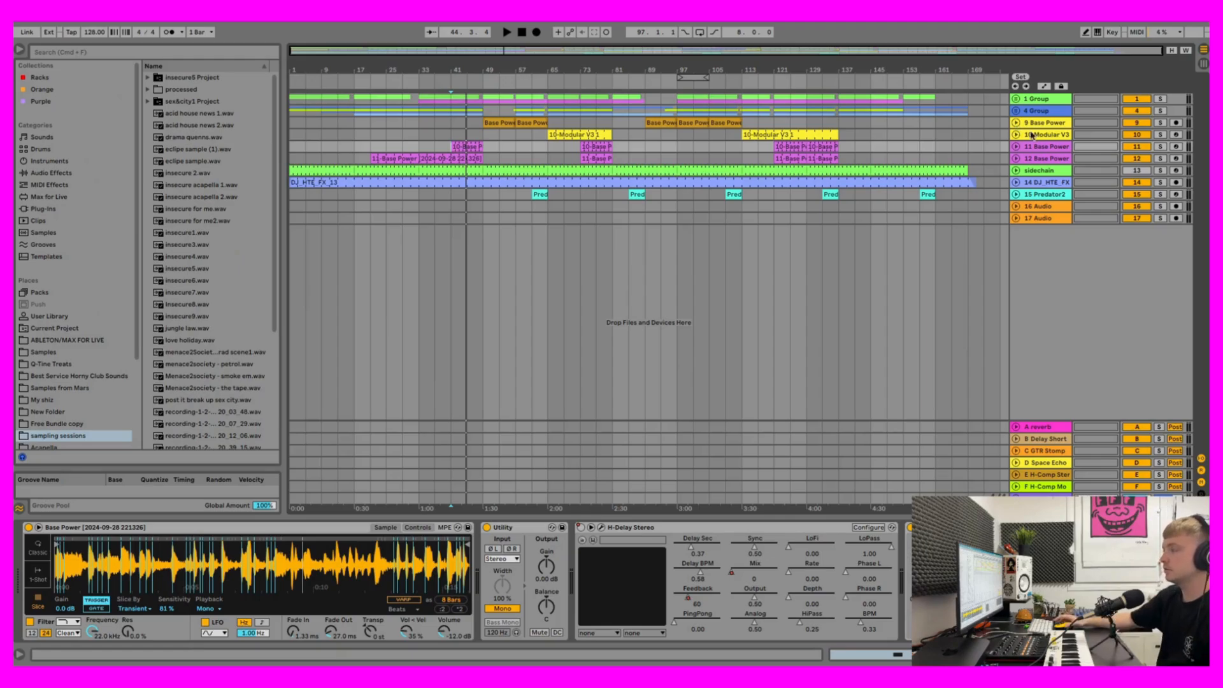
Step: Unfold 1 Group to show its Drum Rack and Predator2 tracks, and briefly play all tracks from bar 97
{"action": "left_click", "coordinate": [678, 100]}
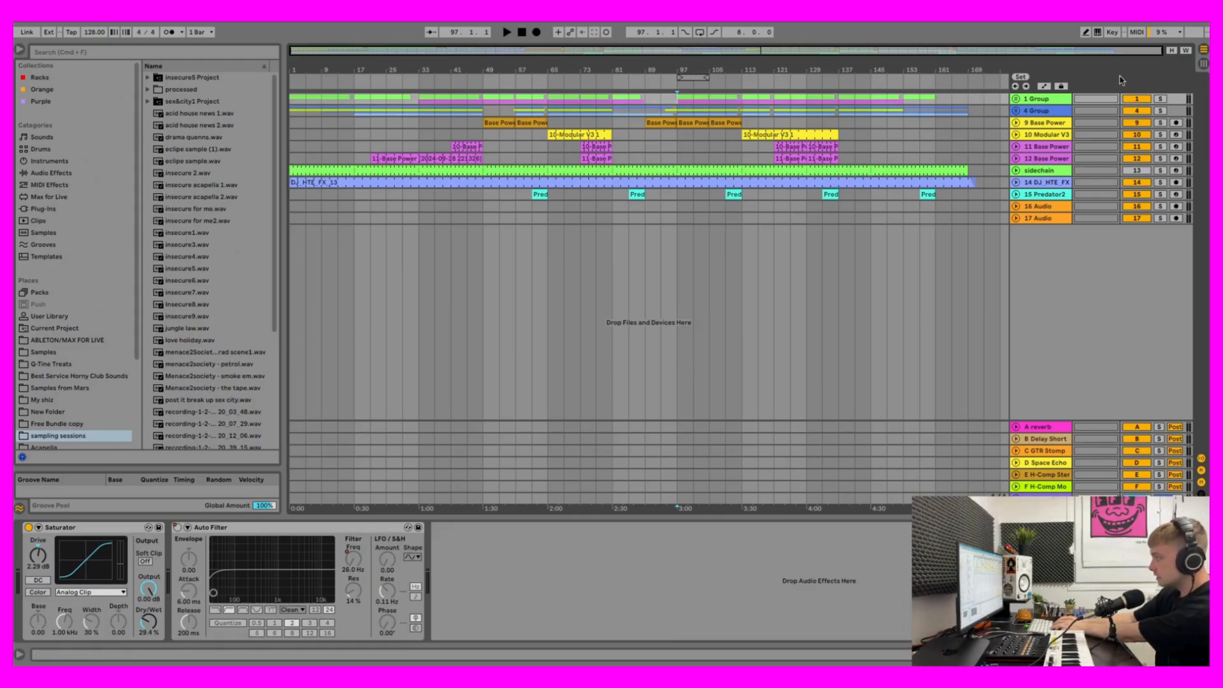
{"action": "left_click", "coordinate": [1017, 100]}
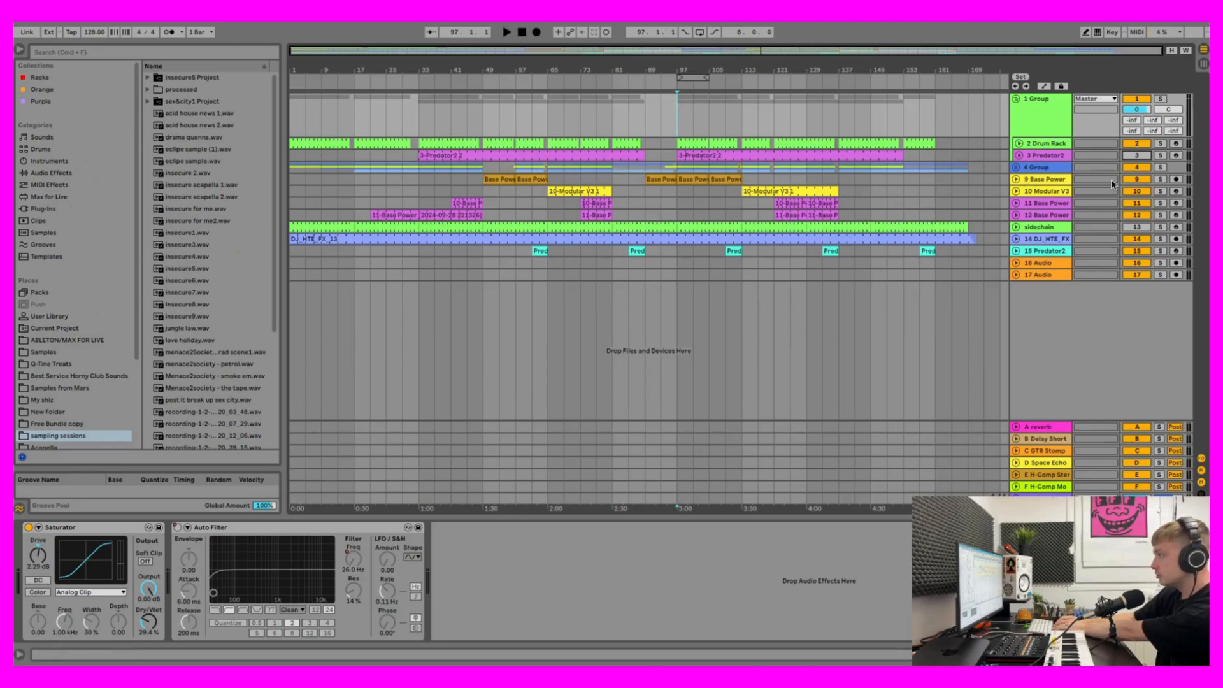
{"action": "left_click", "coordinate": [507, 33]}
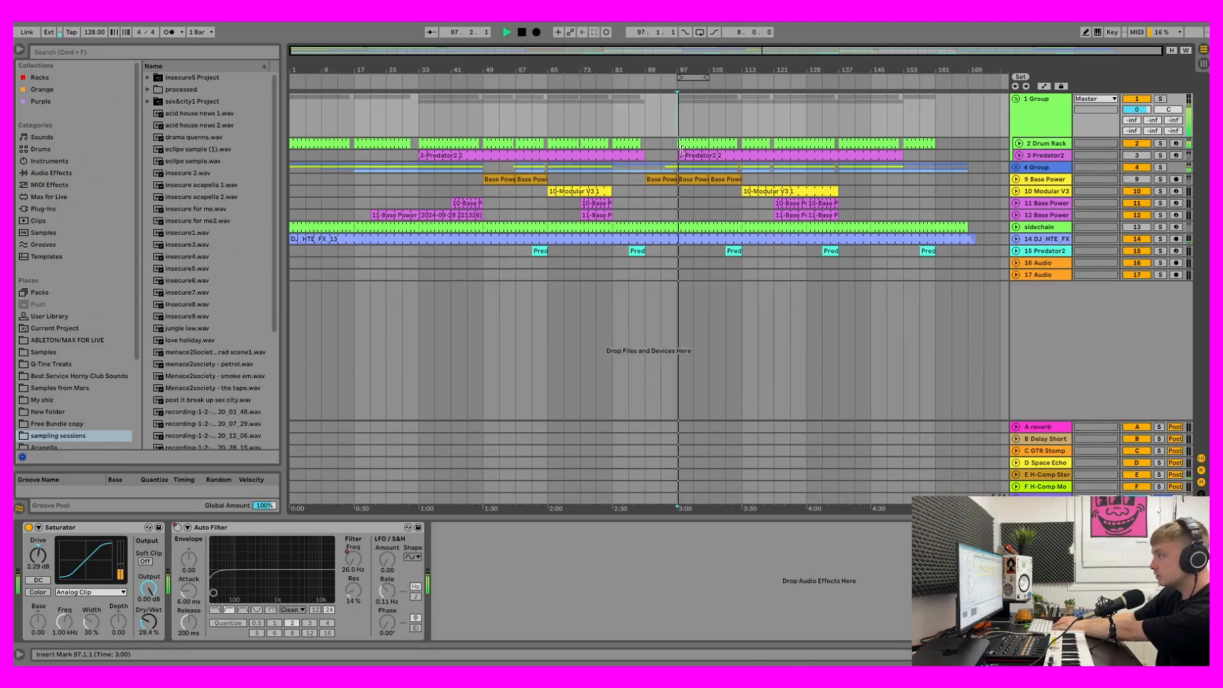
{"action": "left_click", "coordinate": [522, 32]}
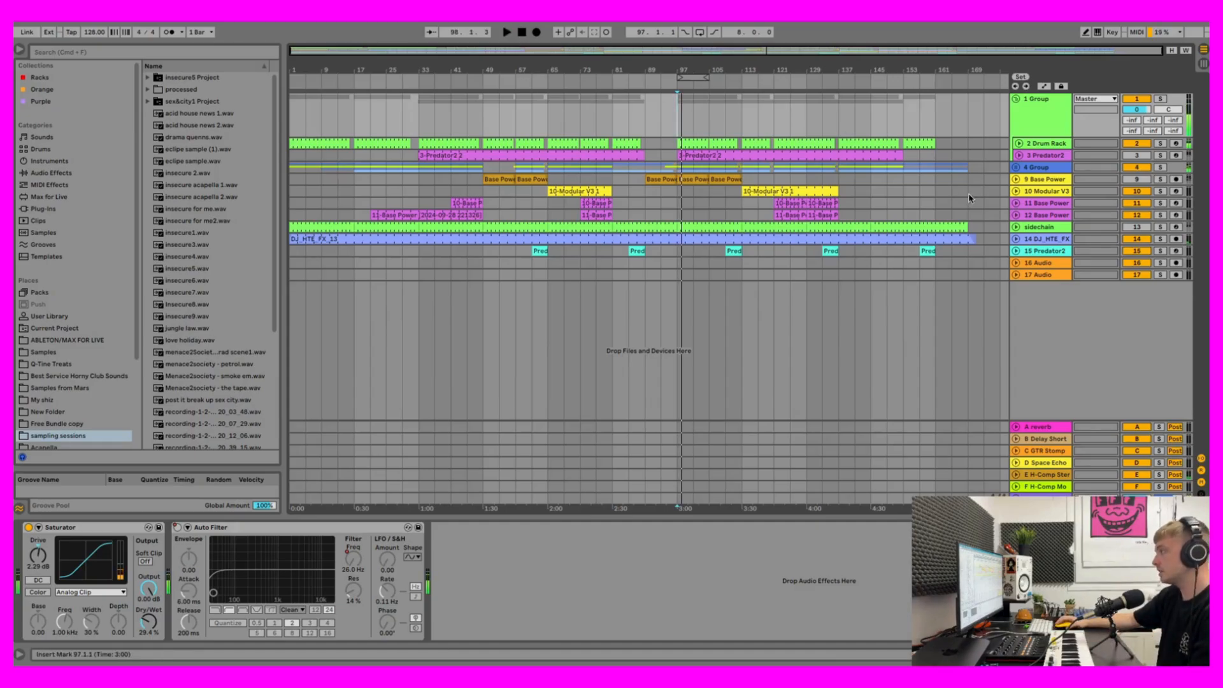
Step: Unfold 4 Group, inspect the devices on the 909 percussion track, and start playback from bar 97
{"action": "left_click", "coordinate": [1016, 168]}
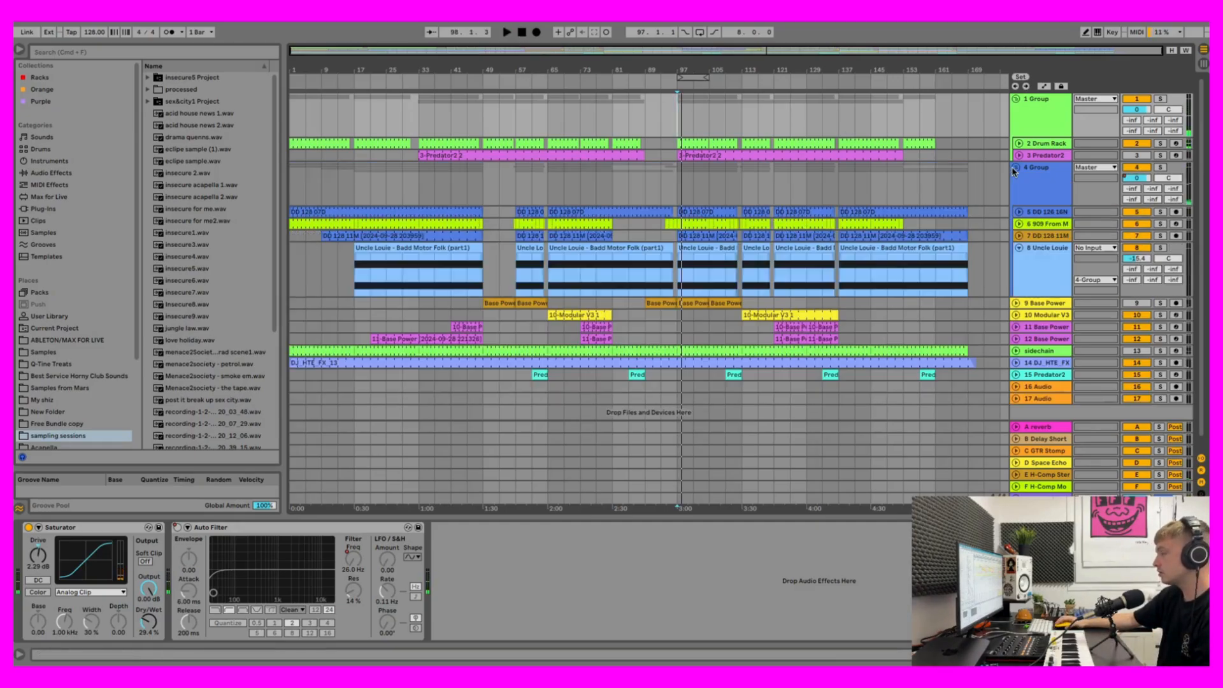
{"action": "left_click", "coordinate": [1048, 224]}
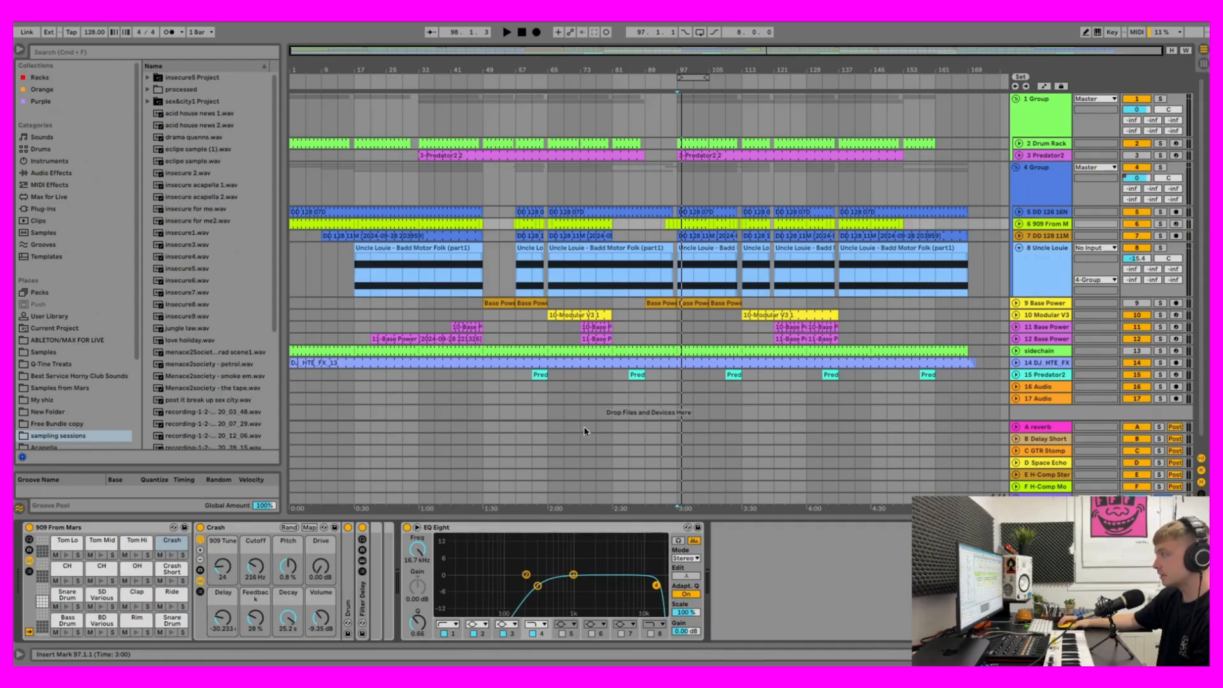
{"action": "left_click", "coordinate": [679, 194]}
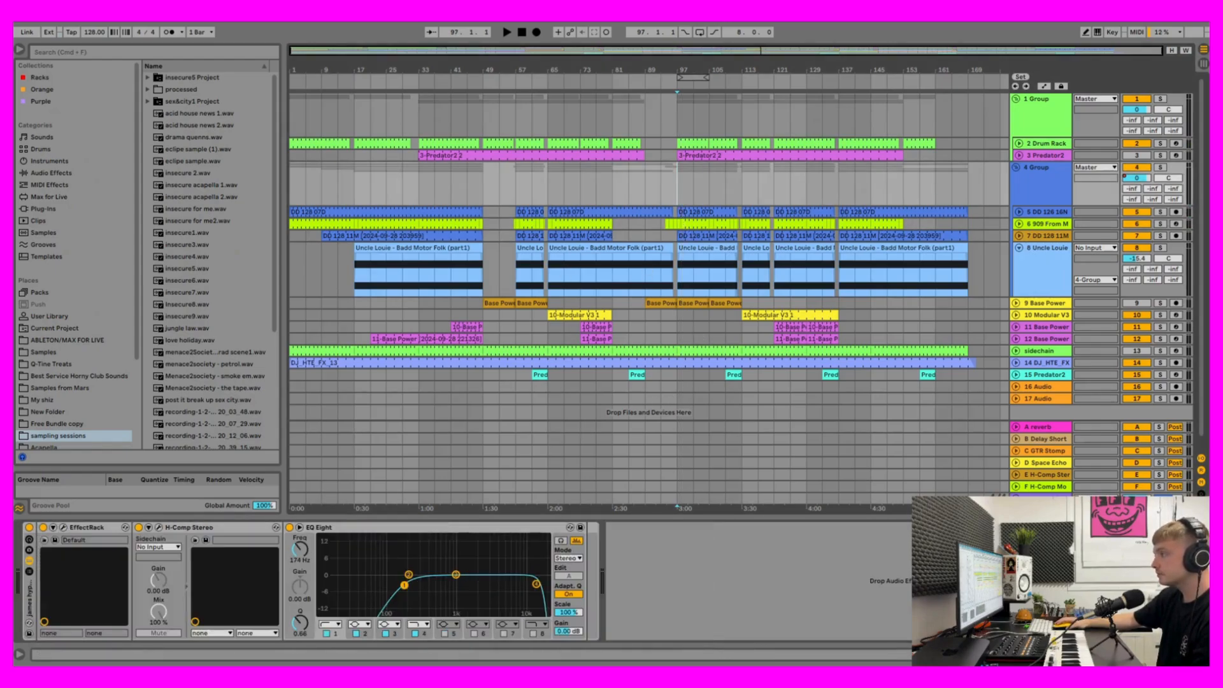
{"action": "left_click", "coordinate": [507, 33]}
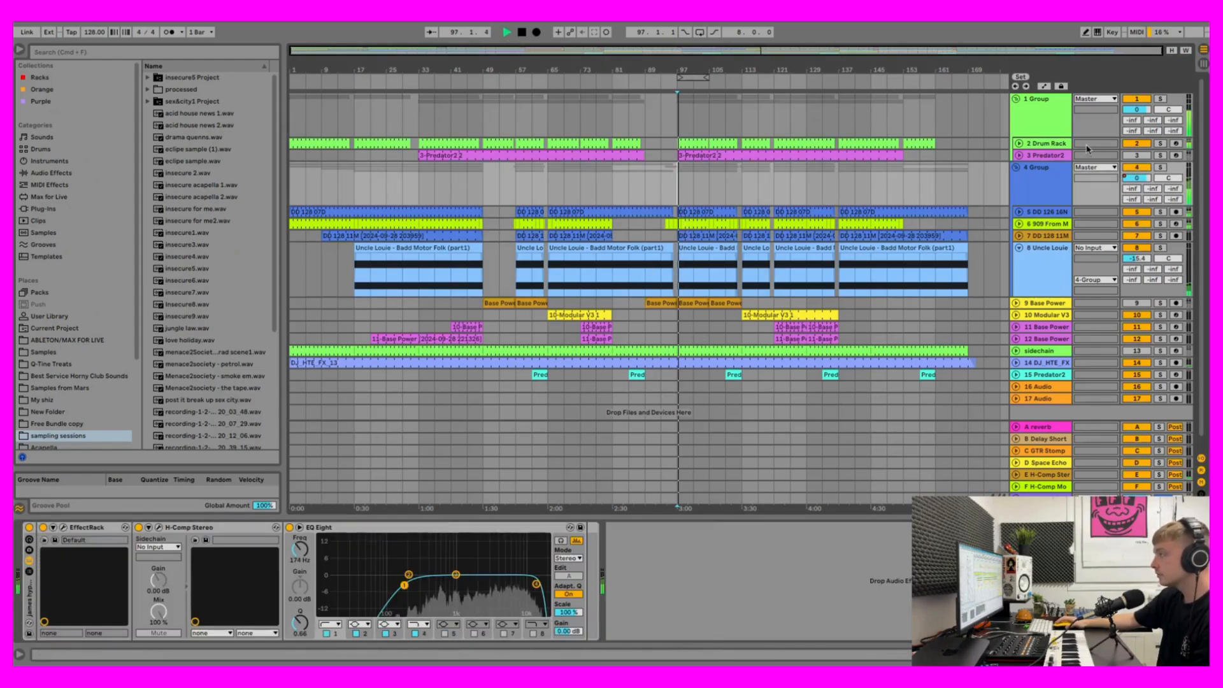
Step: Solo track 5 DD 128 16N during playback, examine its devices and the DD 128 07D clip at bar 97, and stop
{"action": "left_click", "coordinate": [1160, 212]}
{"action": "left_click", "coordinate": [1048, 213]}
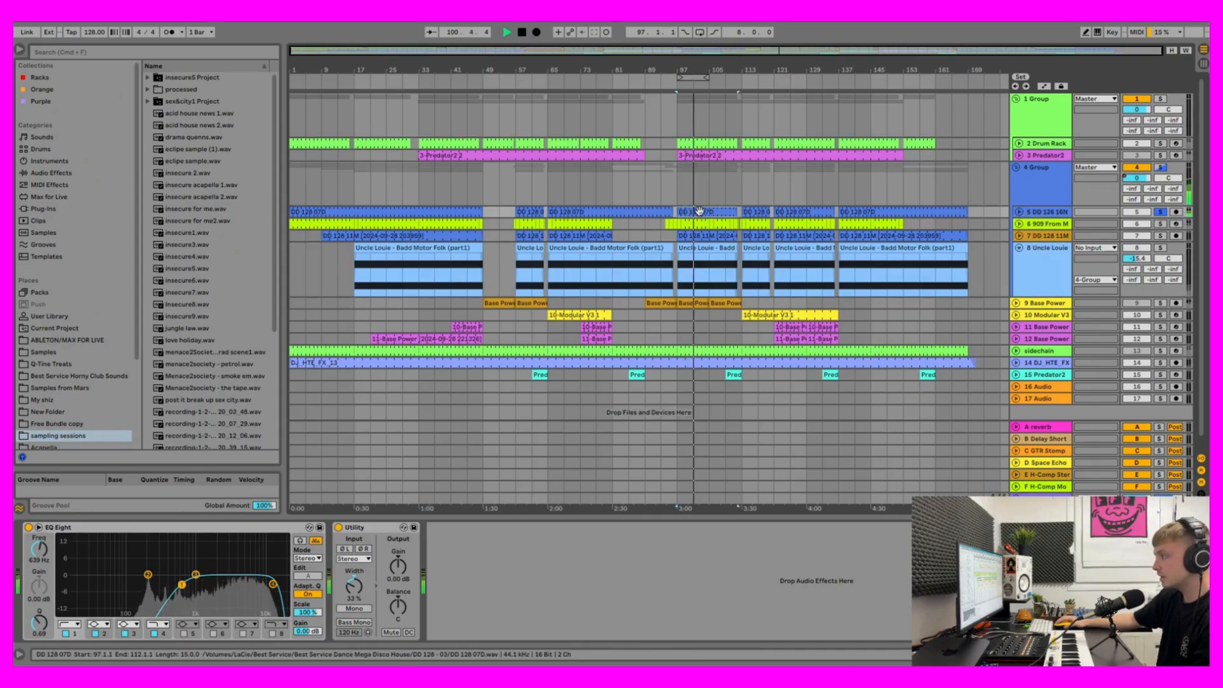
{"action": "double_click", "coordinate": [720, 211]}
{"action": "scroll", "coordinate": [70, 627], "scroll_direction": "down", "scroll_amount": 1}
{"action": "left_click_drag", "start_coordinate": [69, 625], "coordinate": [69, 599]}
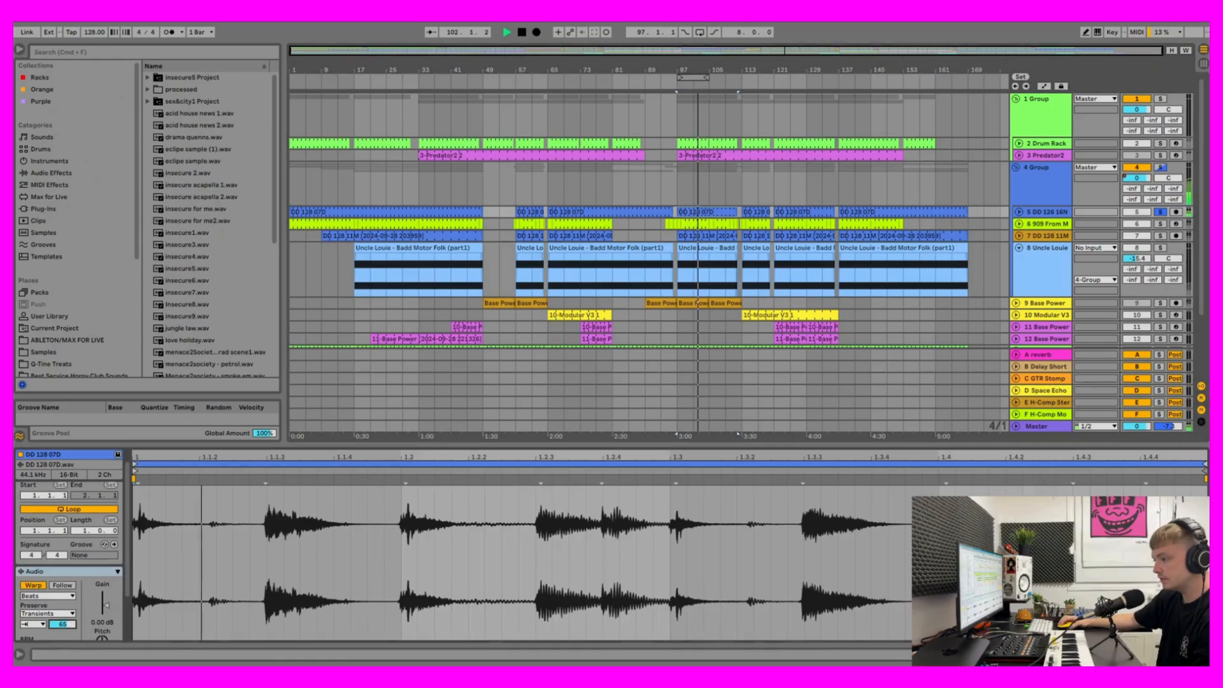
{"action": "key", "text": "super+z"}
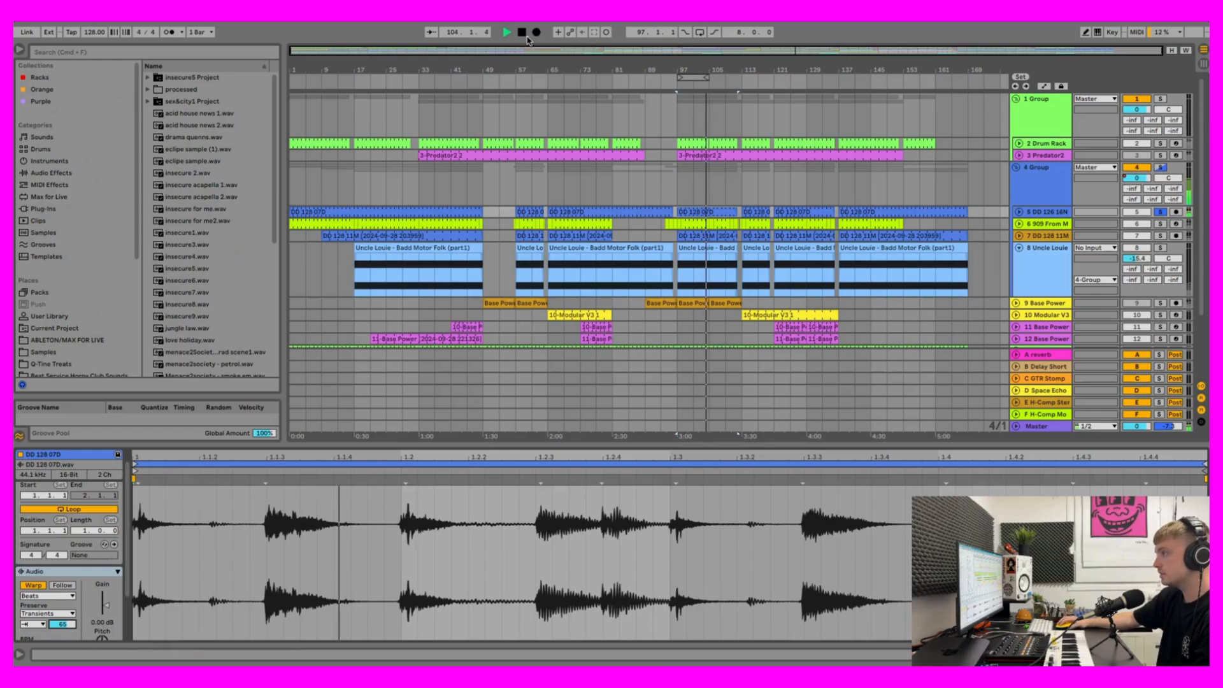
{"action": "key", "text": "space"}
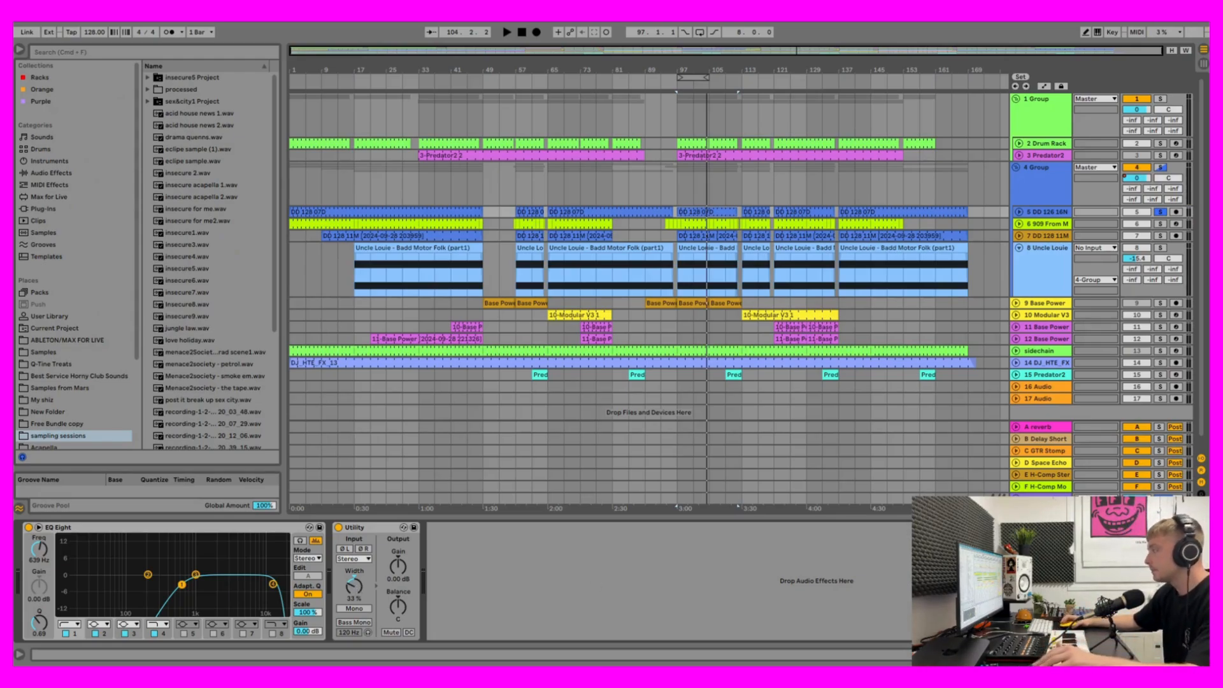
Step: Solo the 909 percussion track in 4 Group, audition it from bar 97, and show its device chain
{"action": "left_click", "coordinate": [1161, 224]}
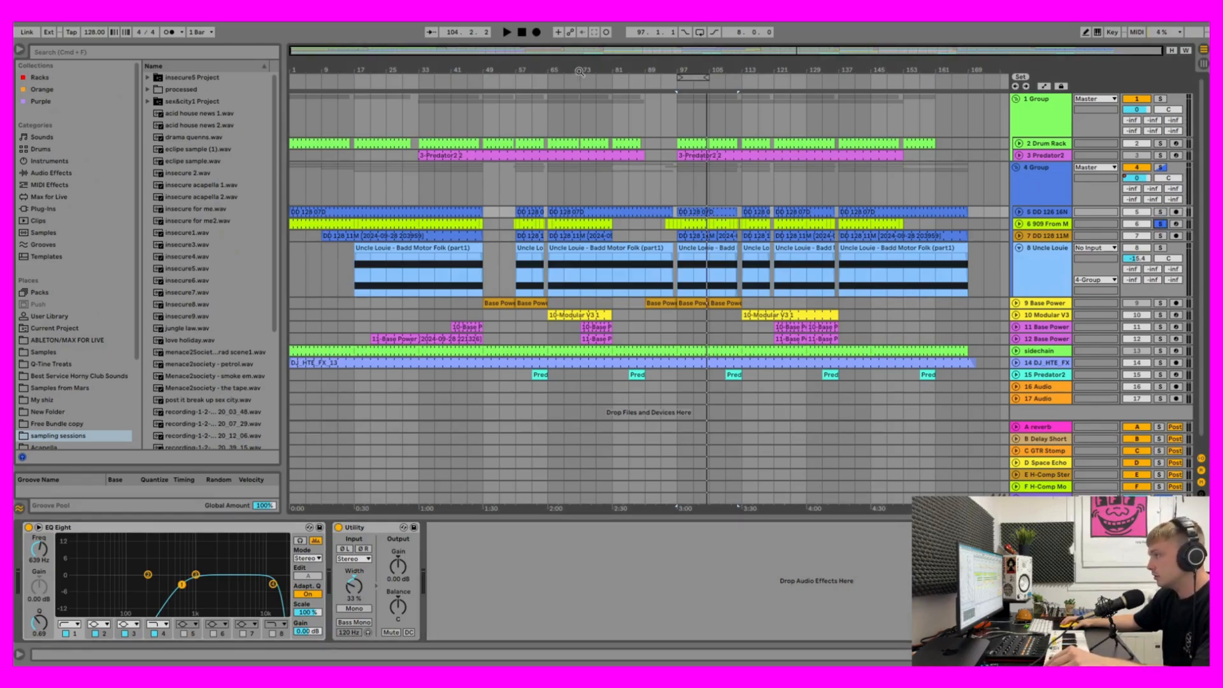
{"action": "left_click", "coordinate": [506, 33]}
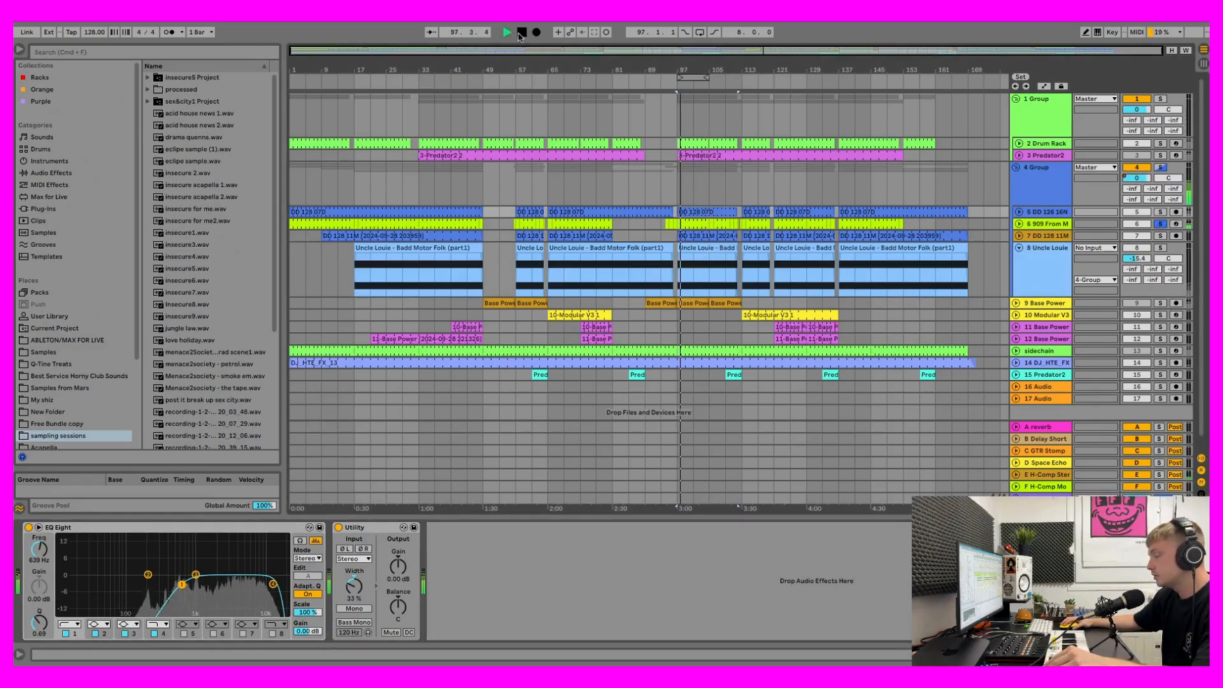
{"action": "left_click", "coordinate": [1061, 227]}
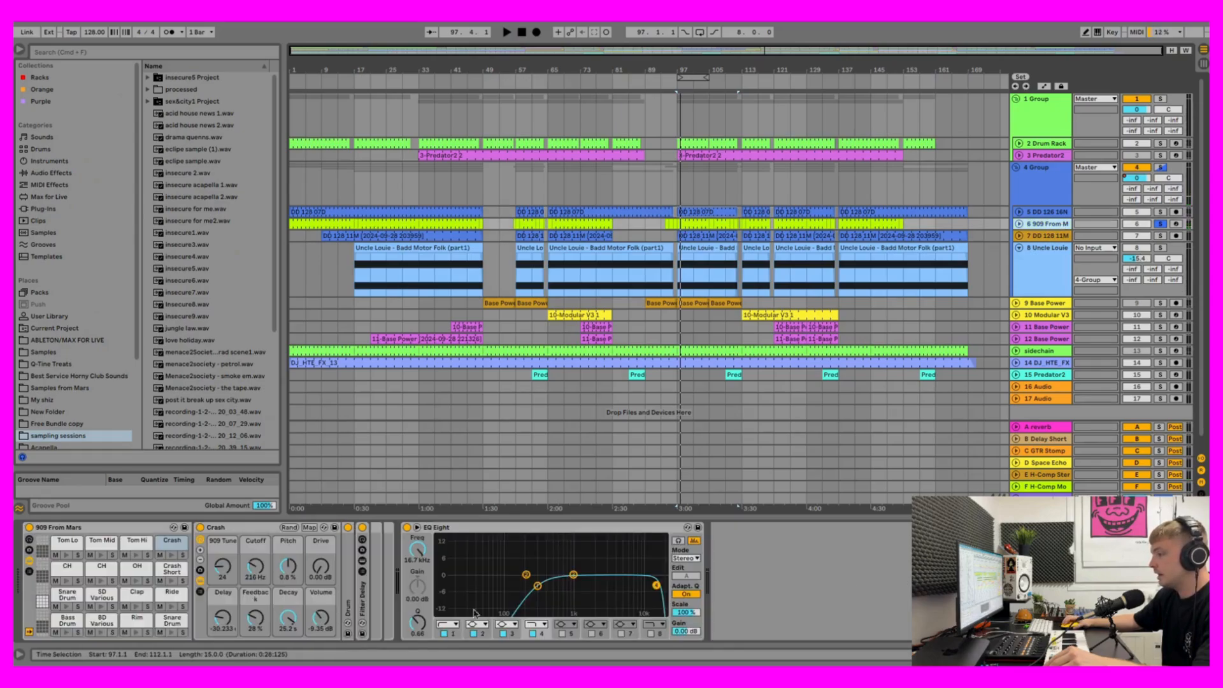
Step: Open the 909 clip just before bar 97 to examine its Crash notes, and shrink the clip editor to show more tracks
{"action": "double_click", "coordinate": [671, 224]}
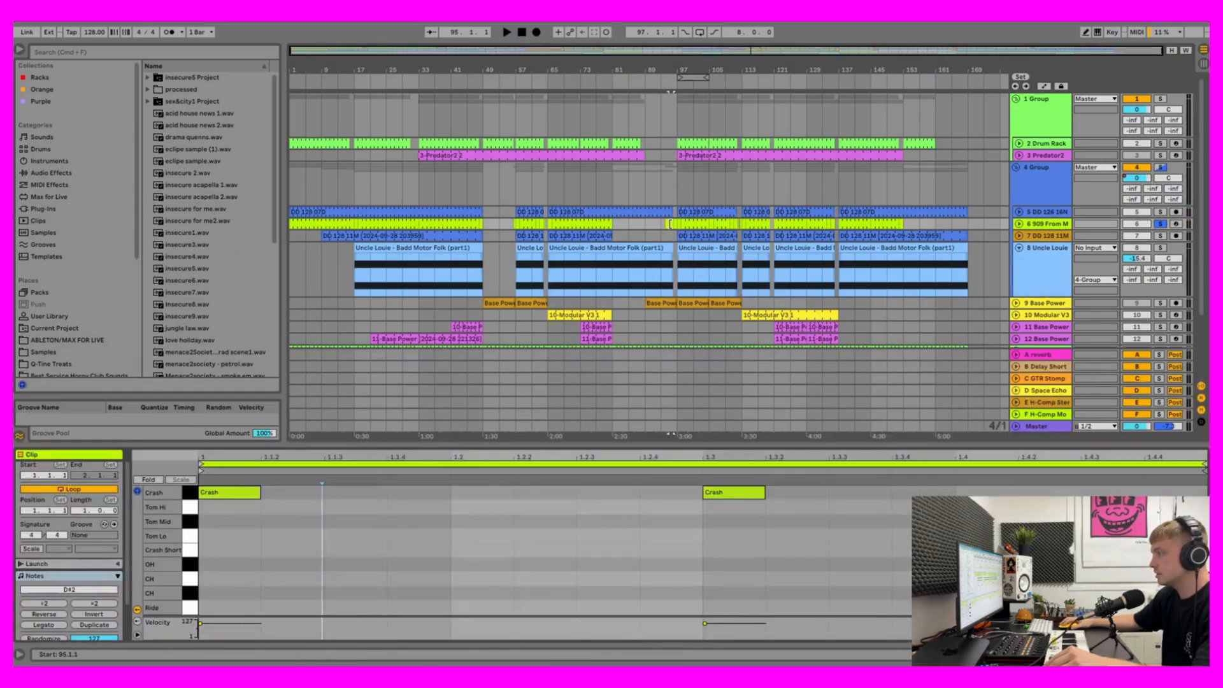
{"action": "left_click", "coordinate": [1018, 249]}
{"action": "left_click", "coordinate": [1018, 250]}
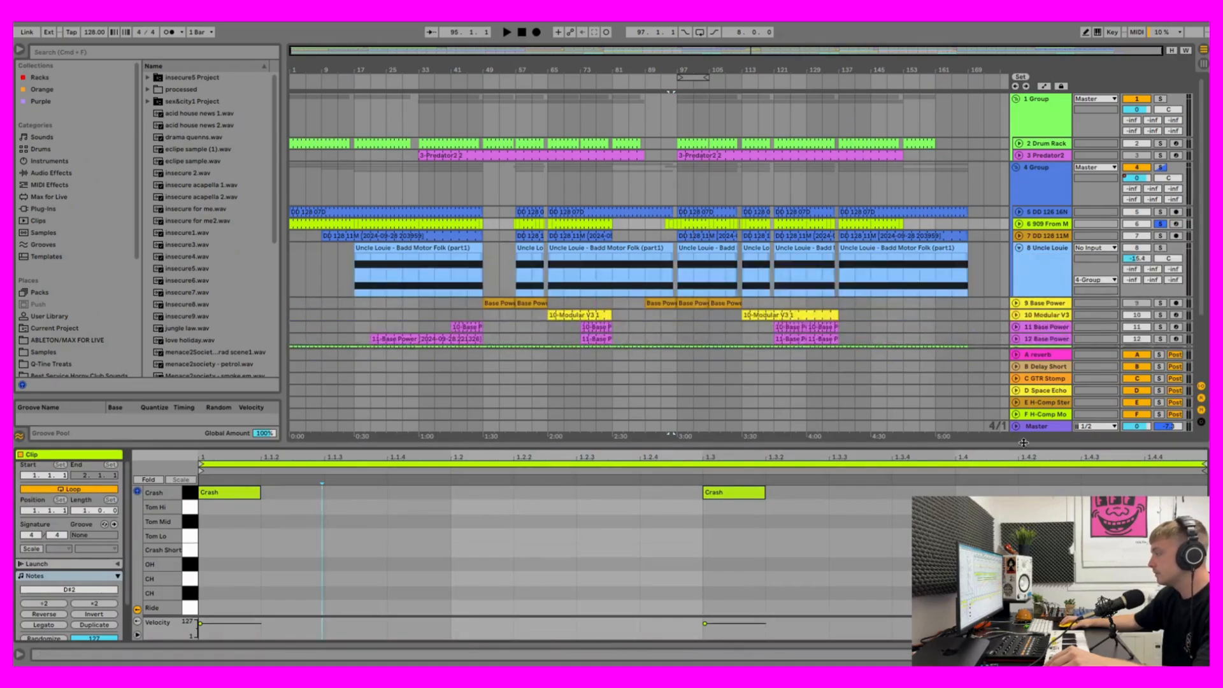
{"action": "left_click_drag", "start_coordinate": [1027, 444], "coordinate": [1027, 516]}
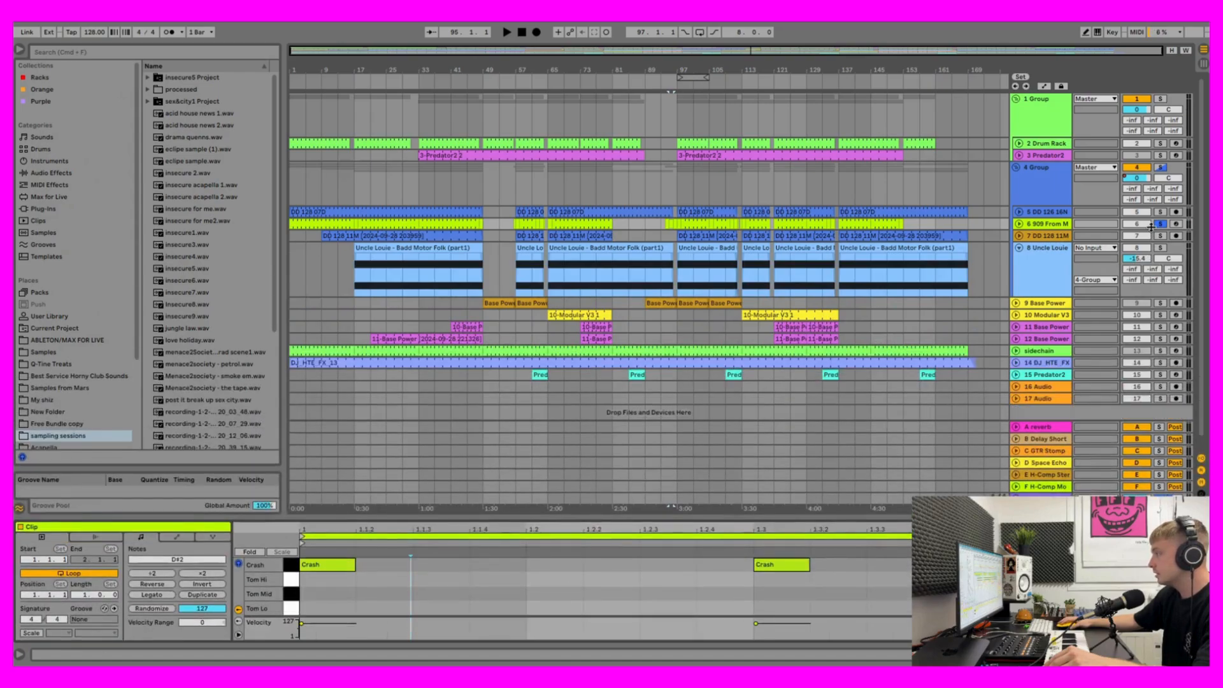
Step: Solo track 7 DD 128 11M, audition it from bar 97 while examining its clip there, and stop playback
{"action": "left_click", "coordinate": [1161, 236]}
{"action": "key", "text": "space"}
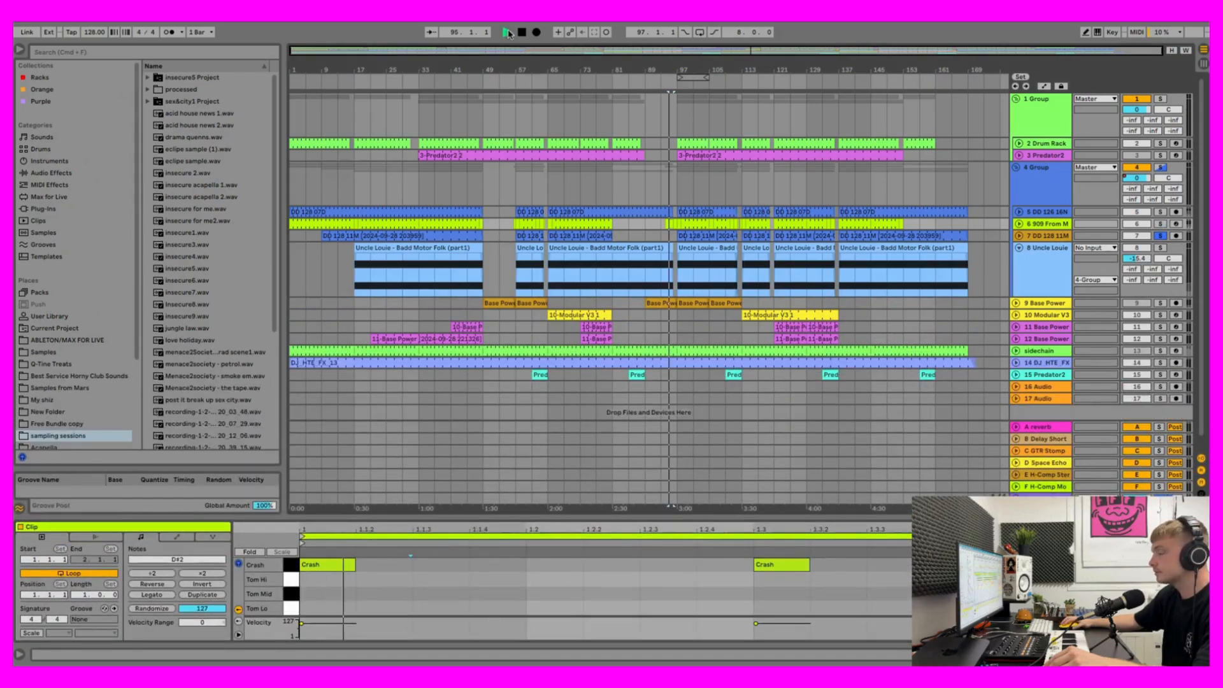
{"action": "left_click", "coordinate": [708, 235]}
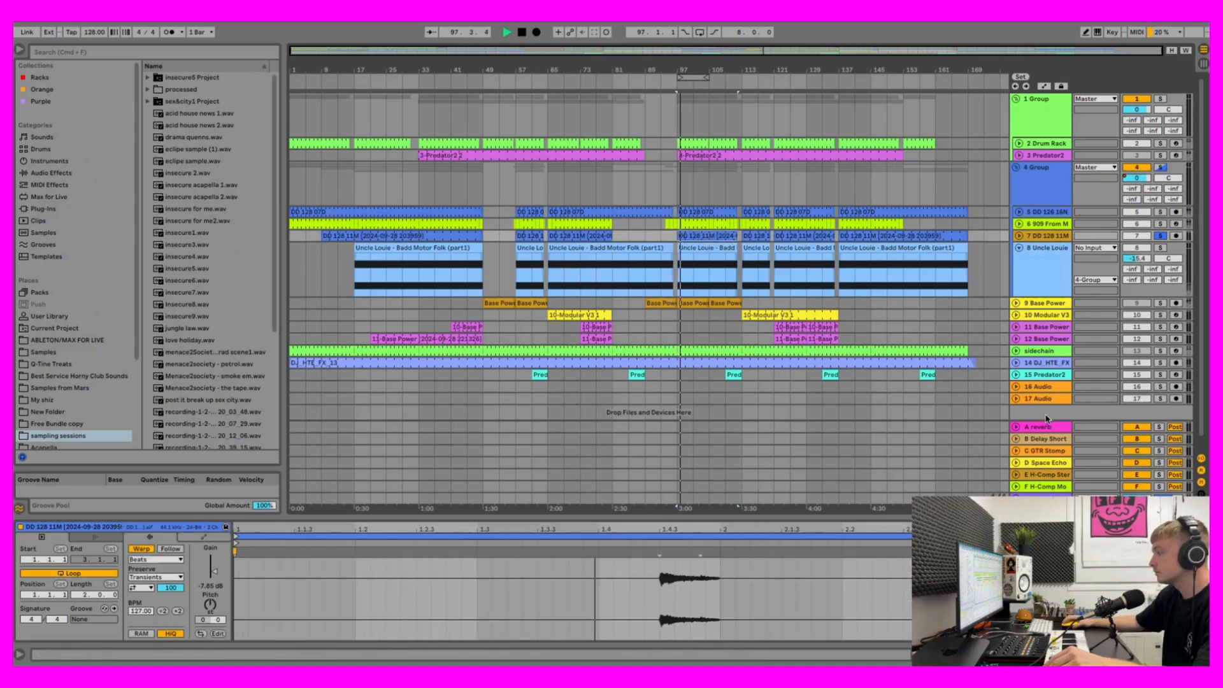
{"action": "left_click", "coordinate": [523, 34]}
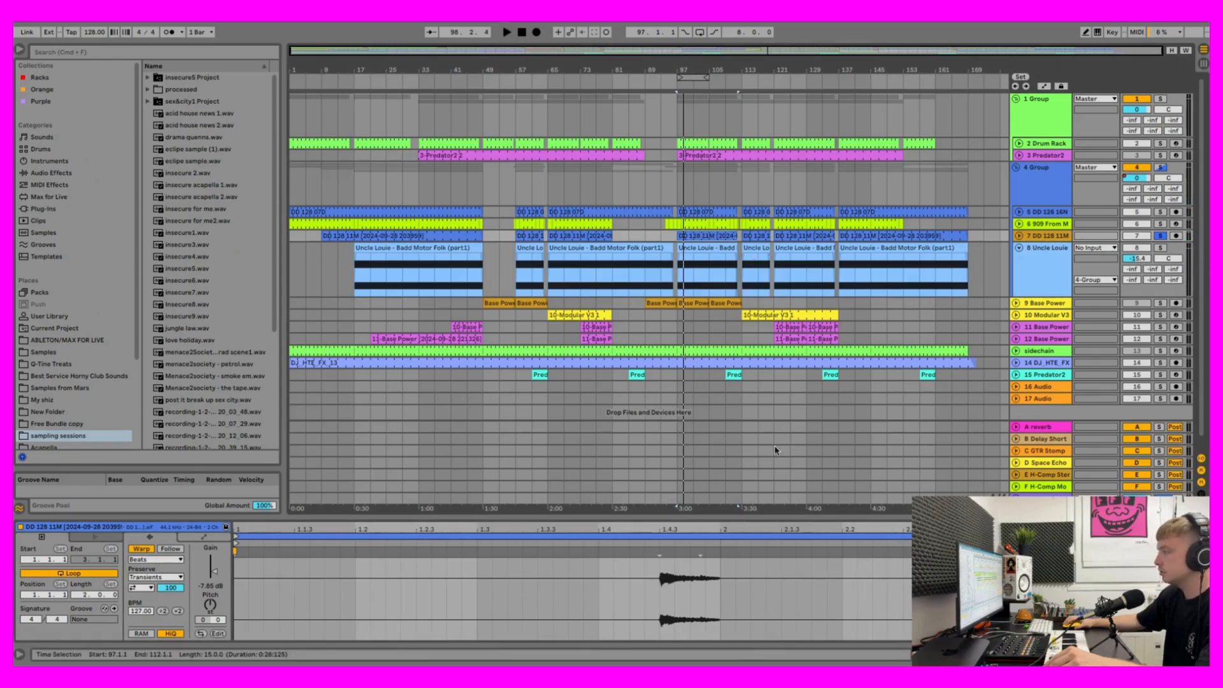
Step: Unfold track 7 DD 128 11M and examine the looped section of the Uncle Louie sample clip at bar 97
{"action": "left_click", "coordinate": [1020, 236]}
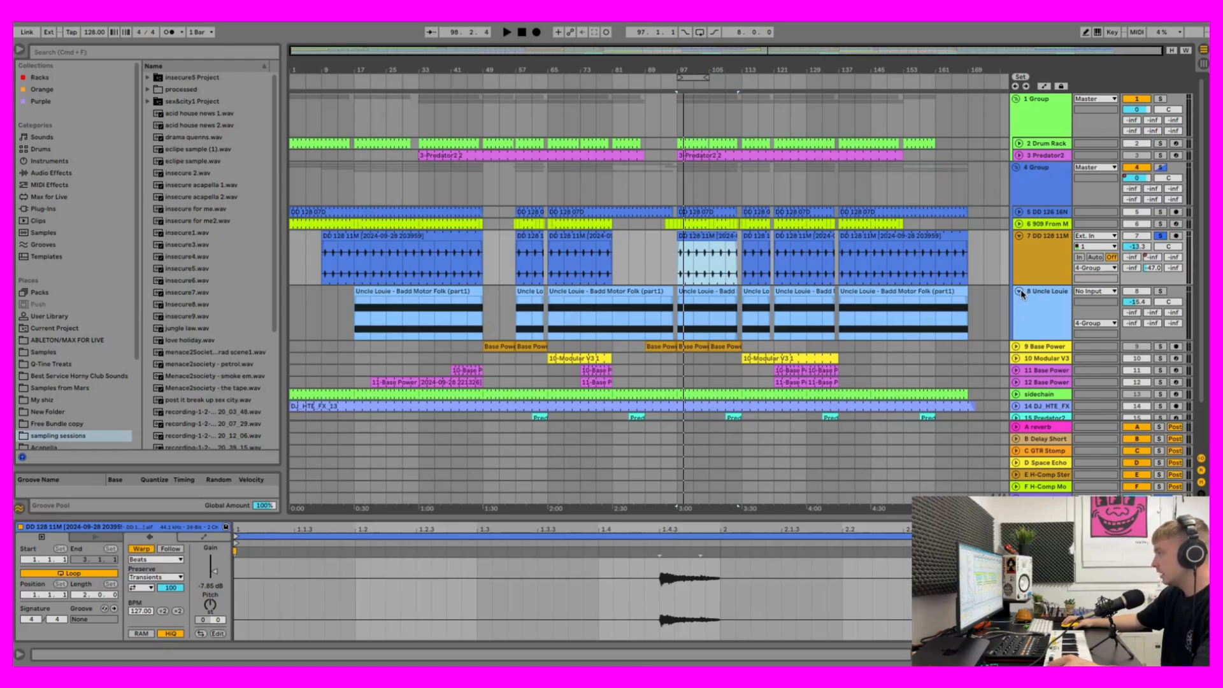
{"action": "left_click", "coordinate": [1161, 292]}
{"action": "left_click", "coordinate": [712, 294]}
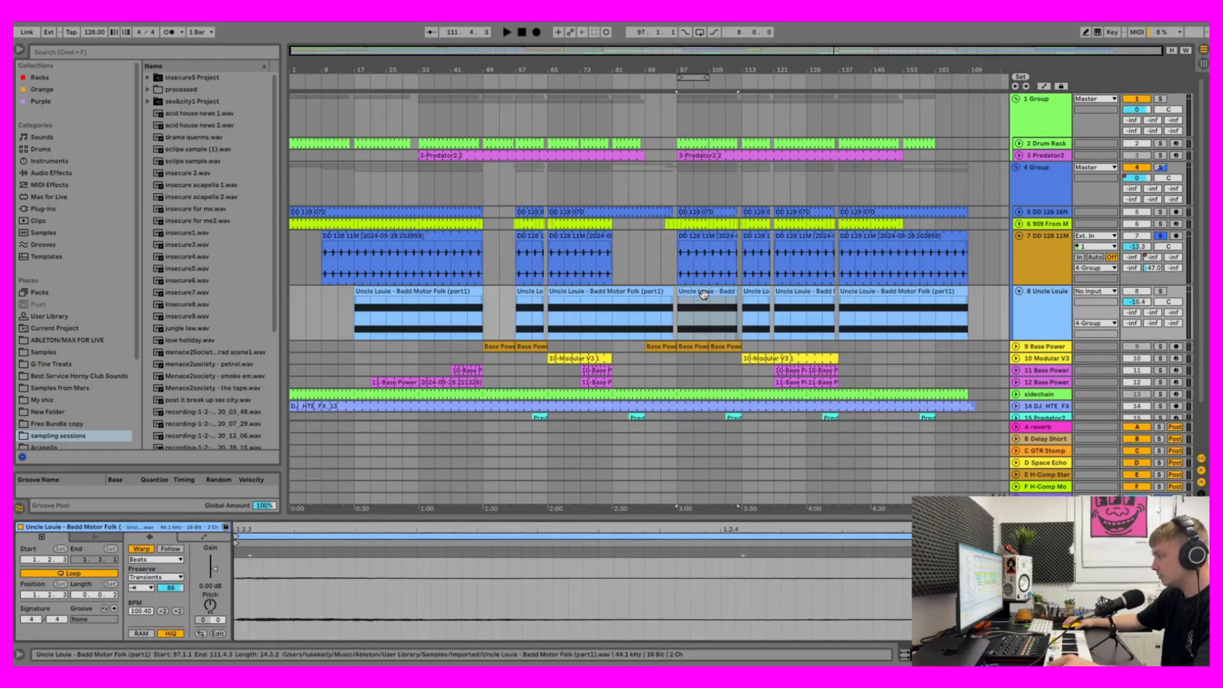
{"action": "left_click_drag", "start_coordinate": [338, 530], "coordinate": [633, 571]}
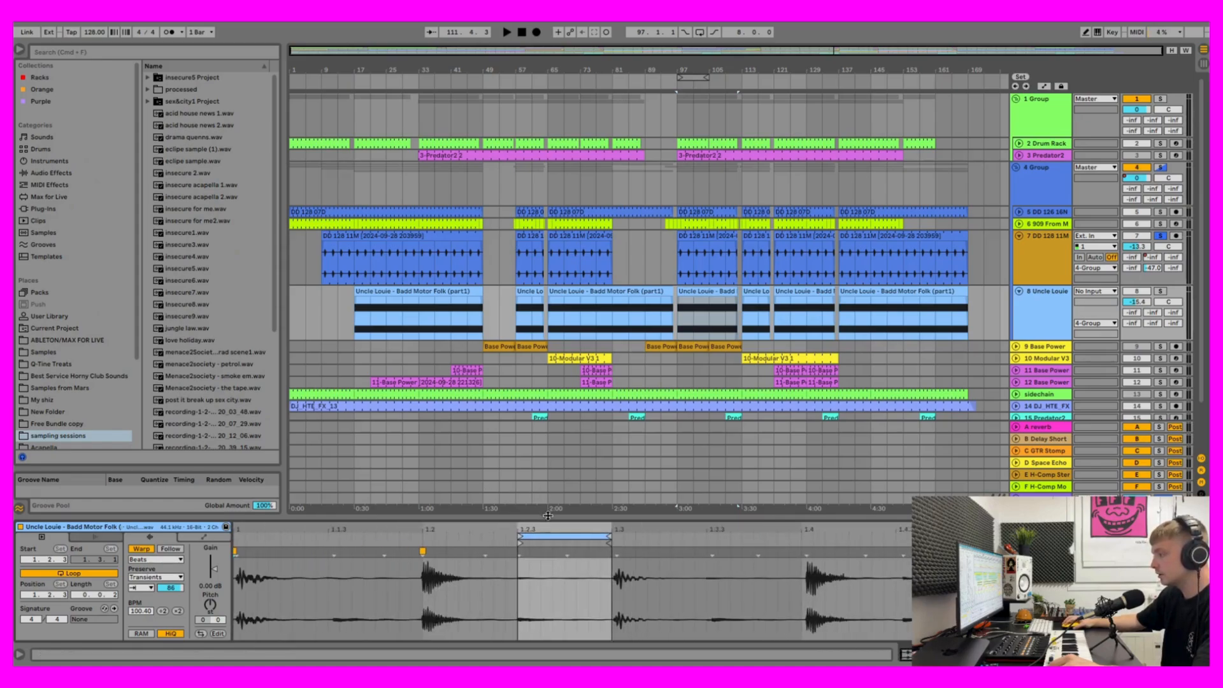
{"action": "mouse_move", "coordinate": [553, 527]}
{"action": "left_mouse_down"}
{"action": "mouse_move", "coordinate": [553, 576]}
{"action": "mouse_move", "coordinate": [553, 544]}
{"action": "left_mouse_up"}
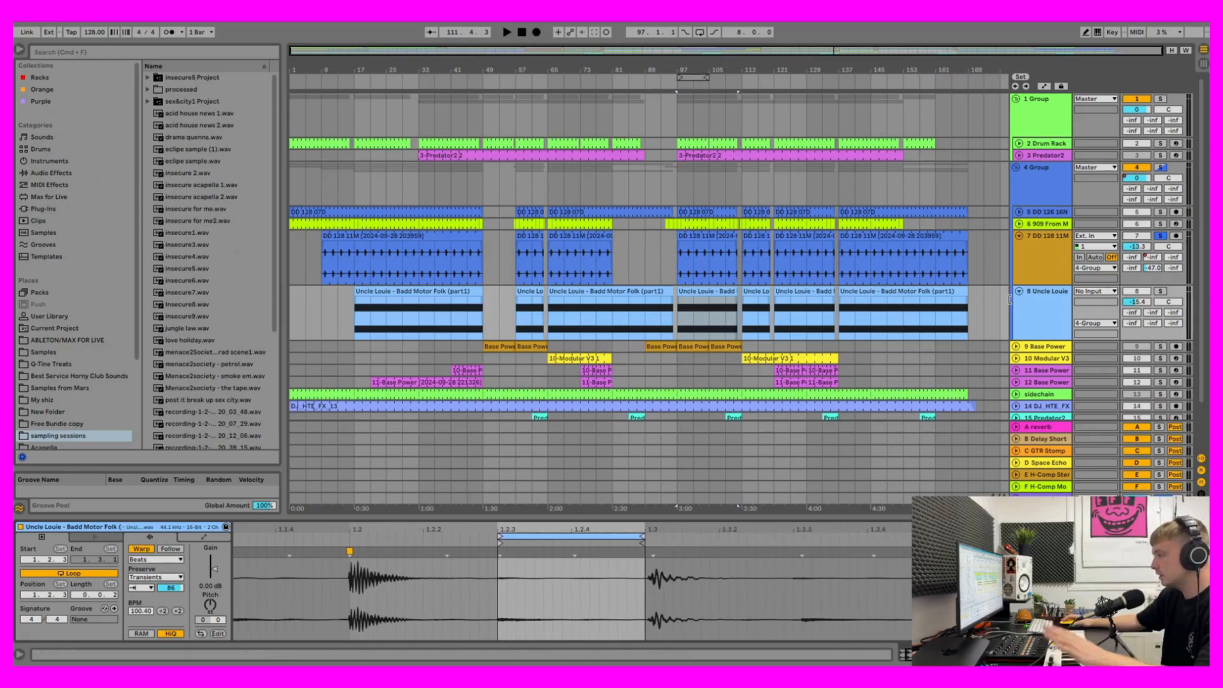
Step: Unsolo track 7 DD 128 11M, and fold the Uncle Louie track, track 7 and the whole 4 Group
{"action": "left_click", "coordinate": [1159, 236]}
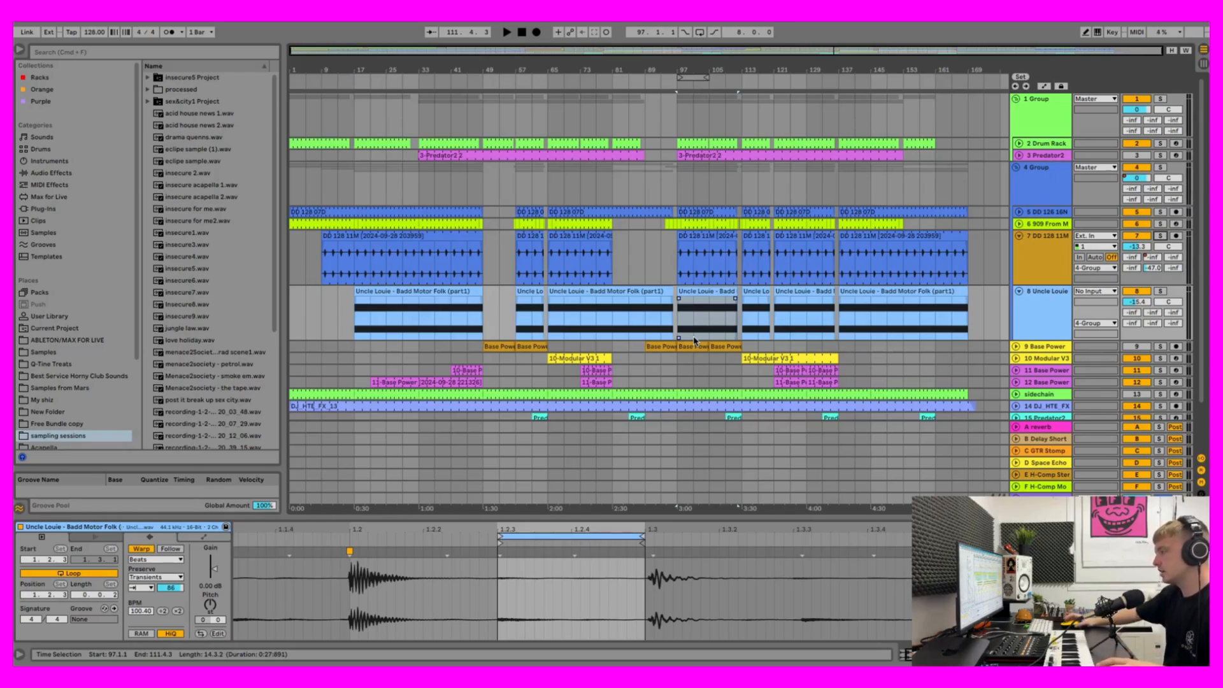
{"action": "left_click", "coordinate": [1019, 291]}
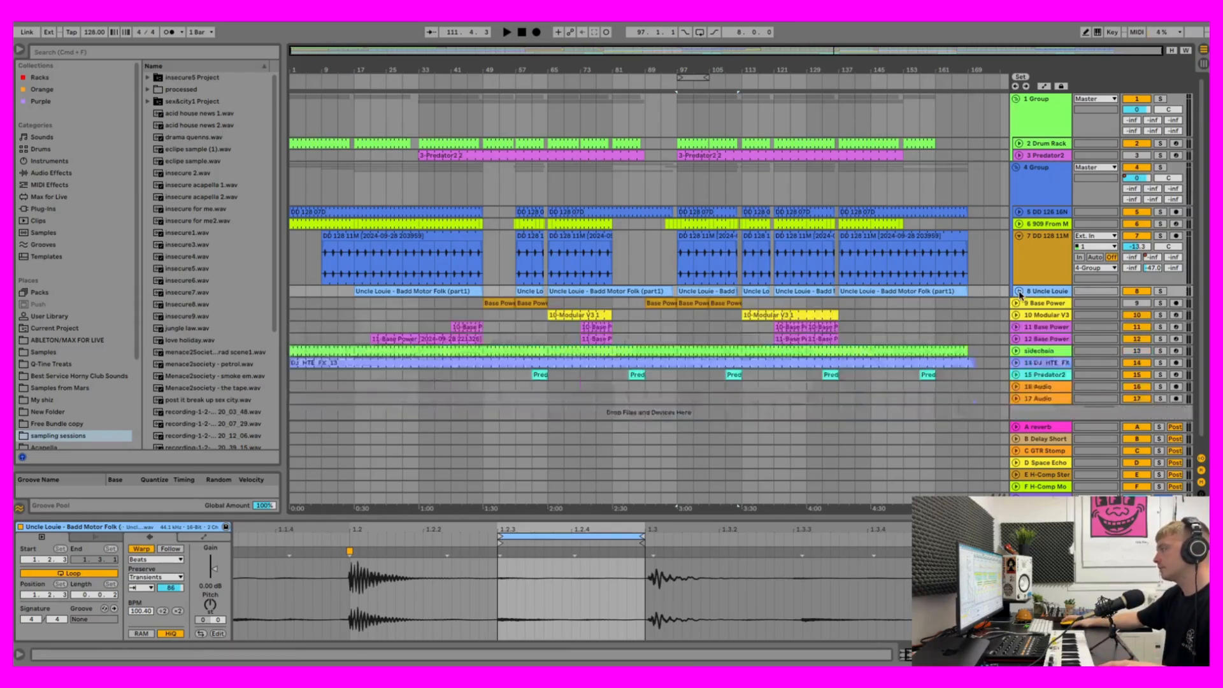
{"action": "left_click", "coordinate": [1020, 234]}
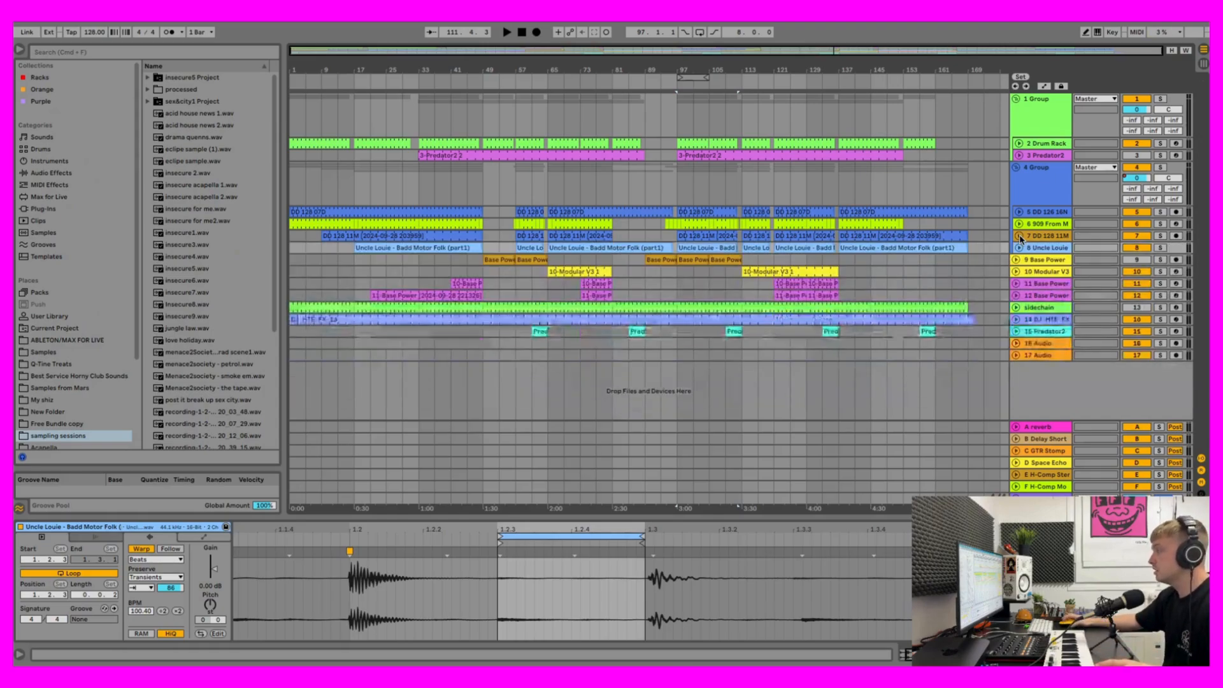
{"action": "left_click", "coordinate": [1019, 167]}
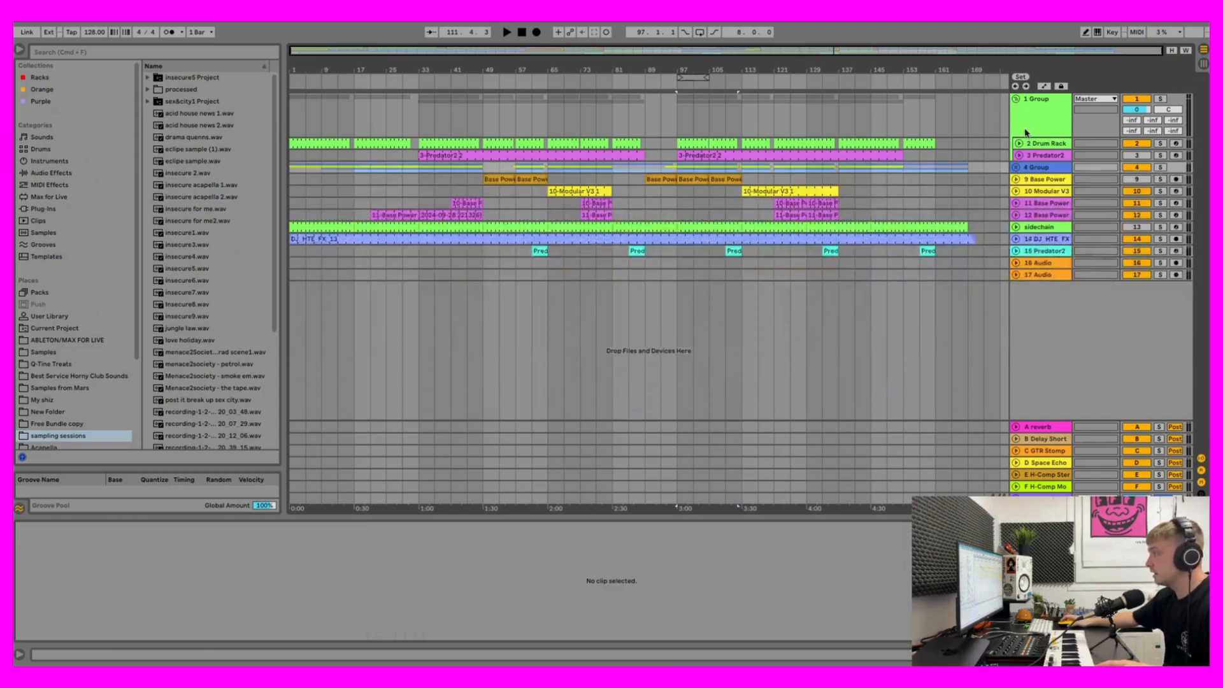
Step: Audition all tracks together from bar 97 and stop playback
{"action": "left_click", "coordinate": [675, 193]}
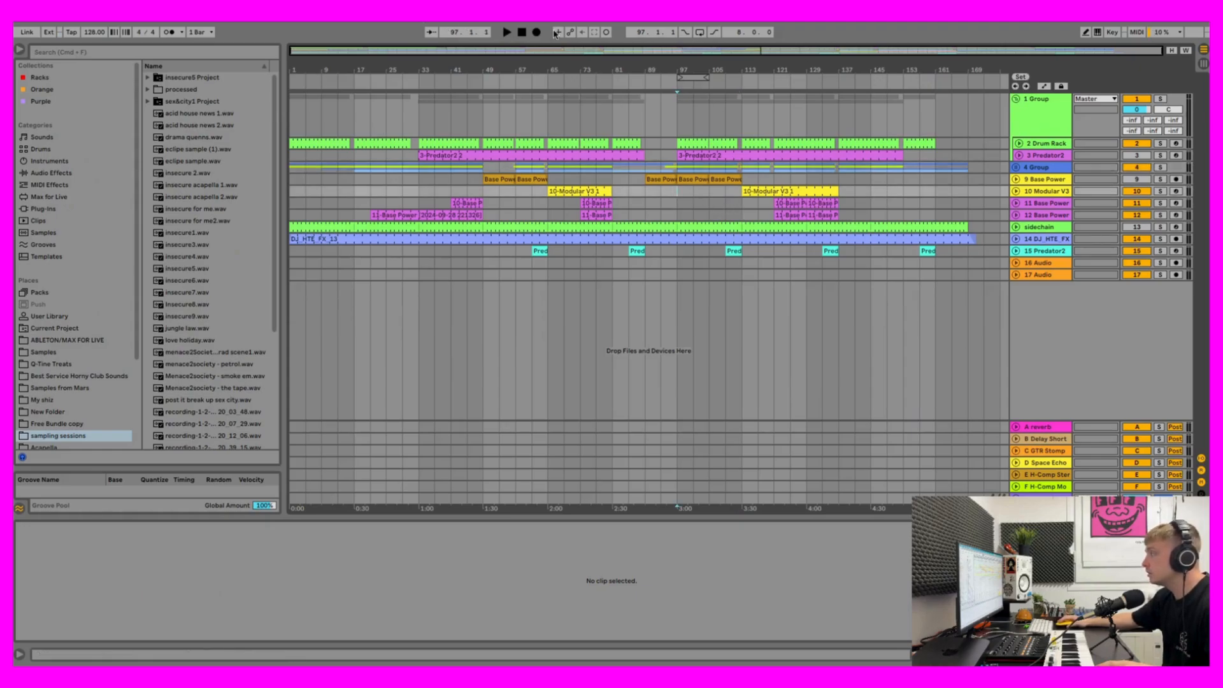
{"action": "left_click", "coordinate": [510, 34]}
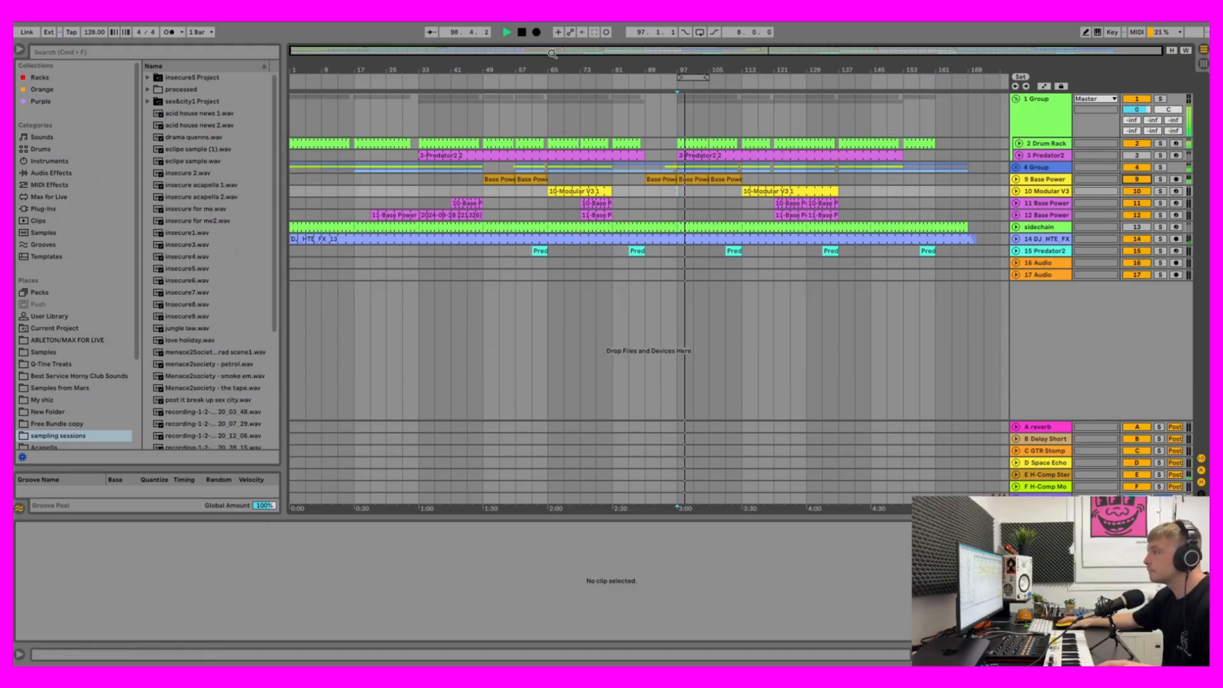
{"action": "left_click", "coordinate": [523, 33]}
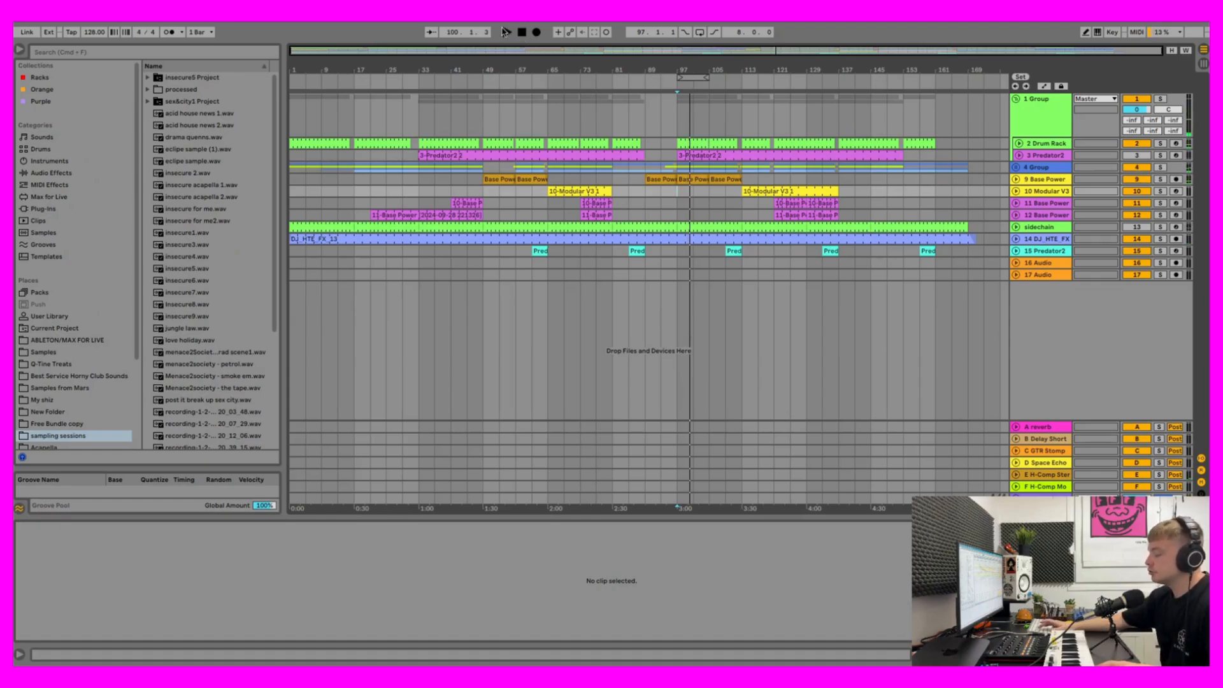
Step: Switch to Session View and examine the Predator2 clips, enlarging the note editor for 2-Predator2 1
{"action": "key", "text": "Tab"}
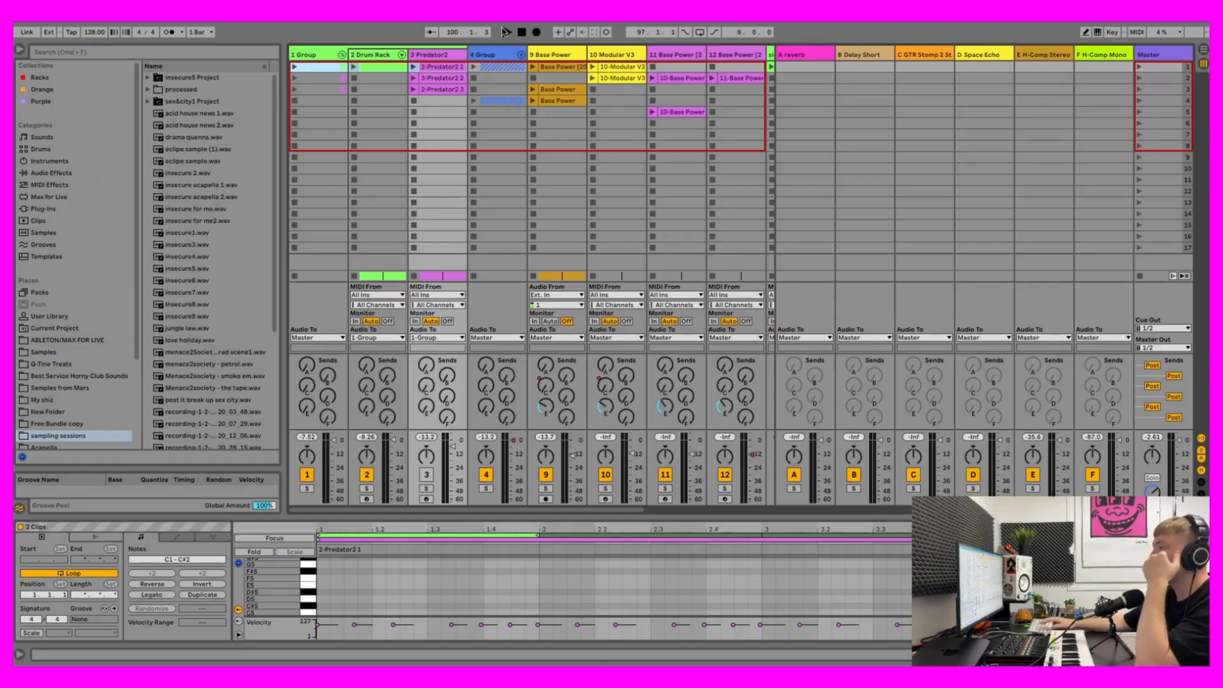
{"action": "left_click", "coordinate": [440, 98]}
{"action": "left_click", "coordinate": [441, 93]}
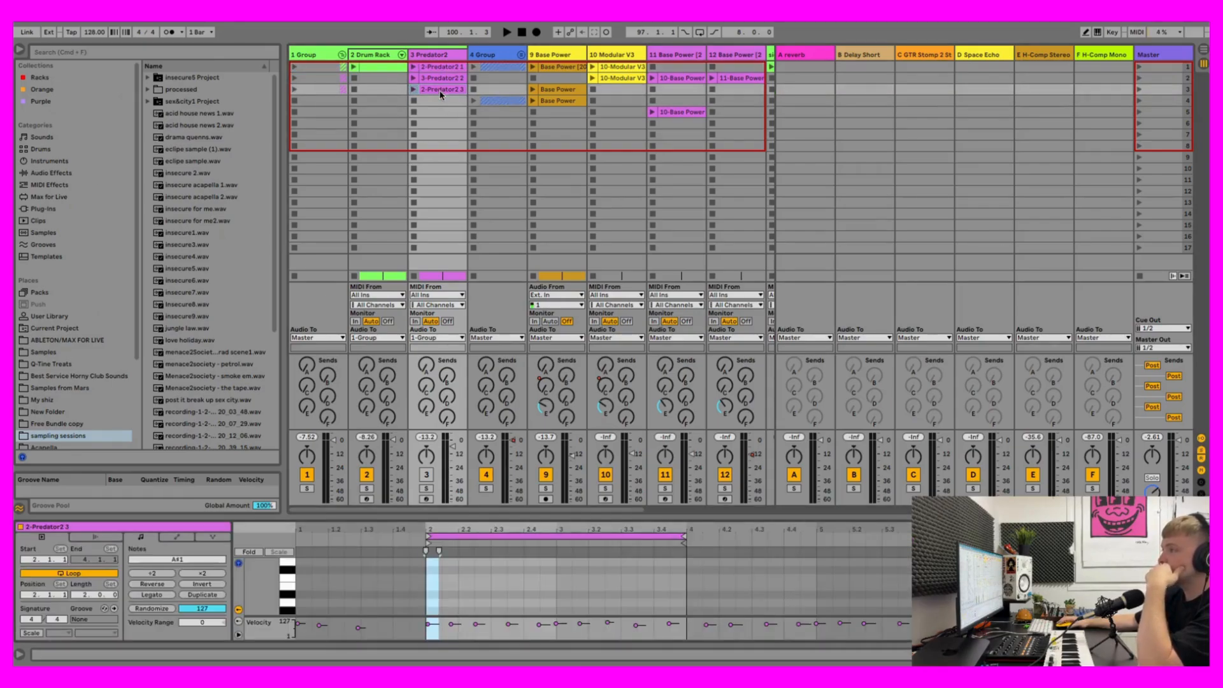
{"action": "left_click", "coordinate": [433, 66]}
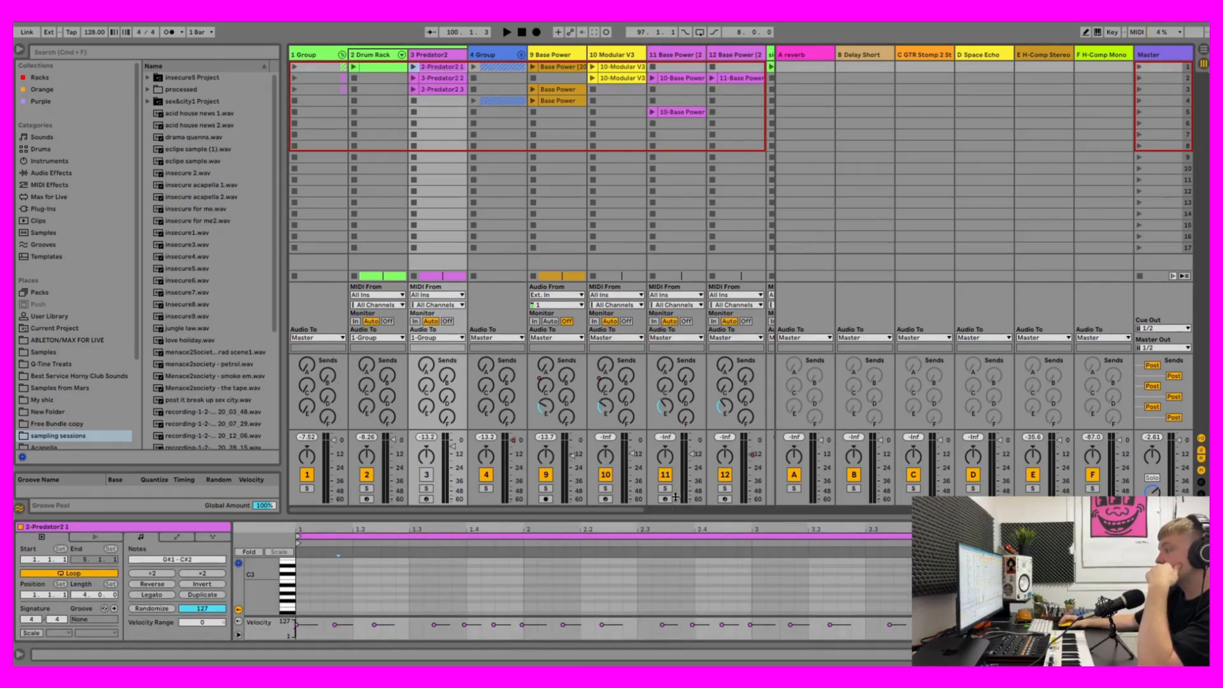
{"action": "left_click_drag", "start_coordinate": [674, 514], "coordinate": [690, 383]}
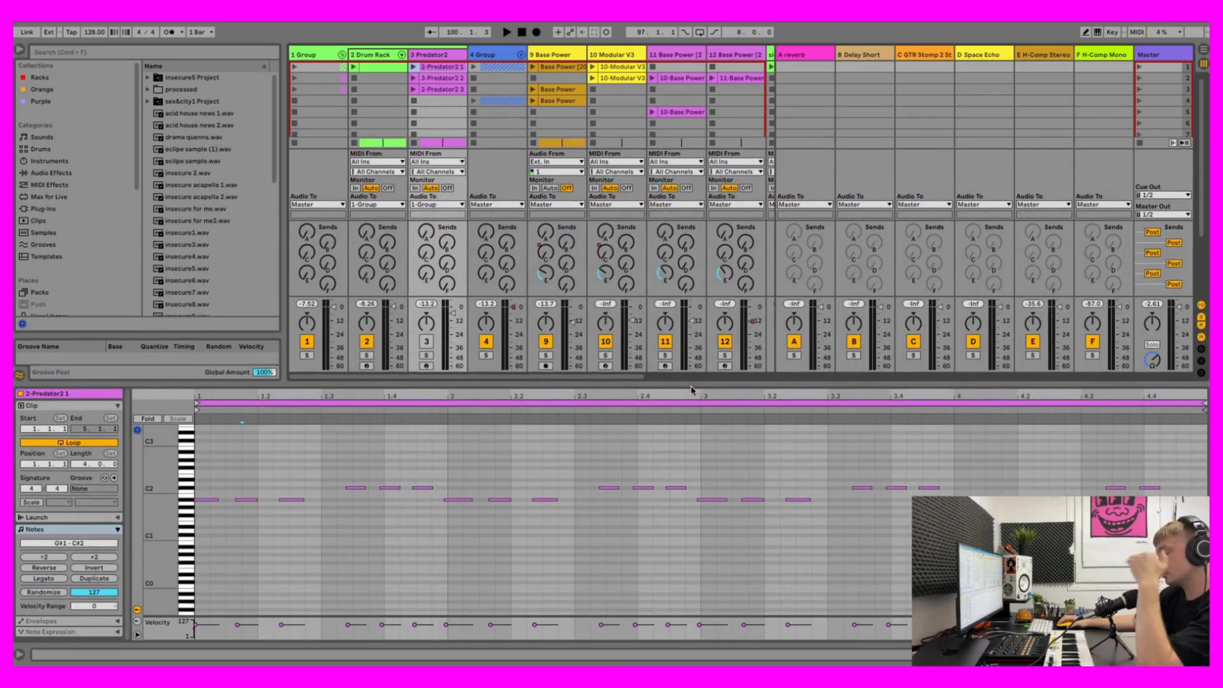
Step: Launch the 2-Predator2 1 clip, activate the Predator2 track to hear it with the arrangement, and stop playback
{"action": "left_click", "coordinate": [414, 67]}
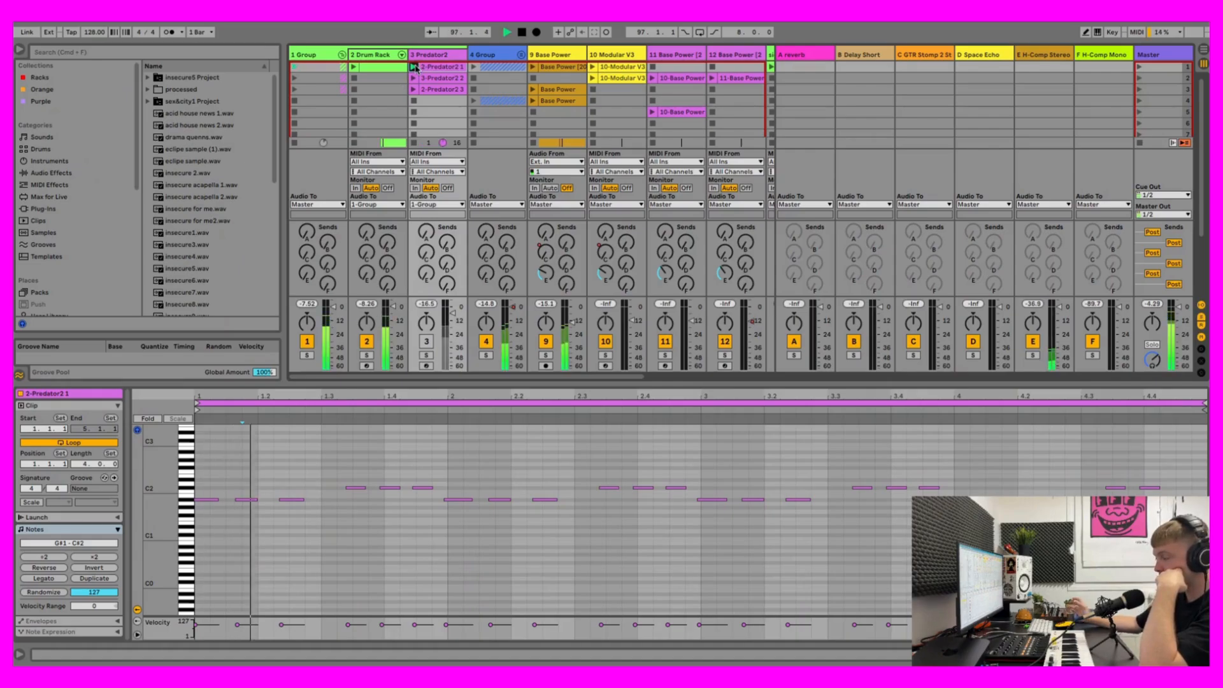
{"action": "left_click", "coordinate": [425, 341]}
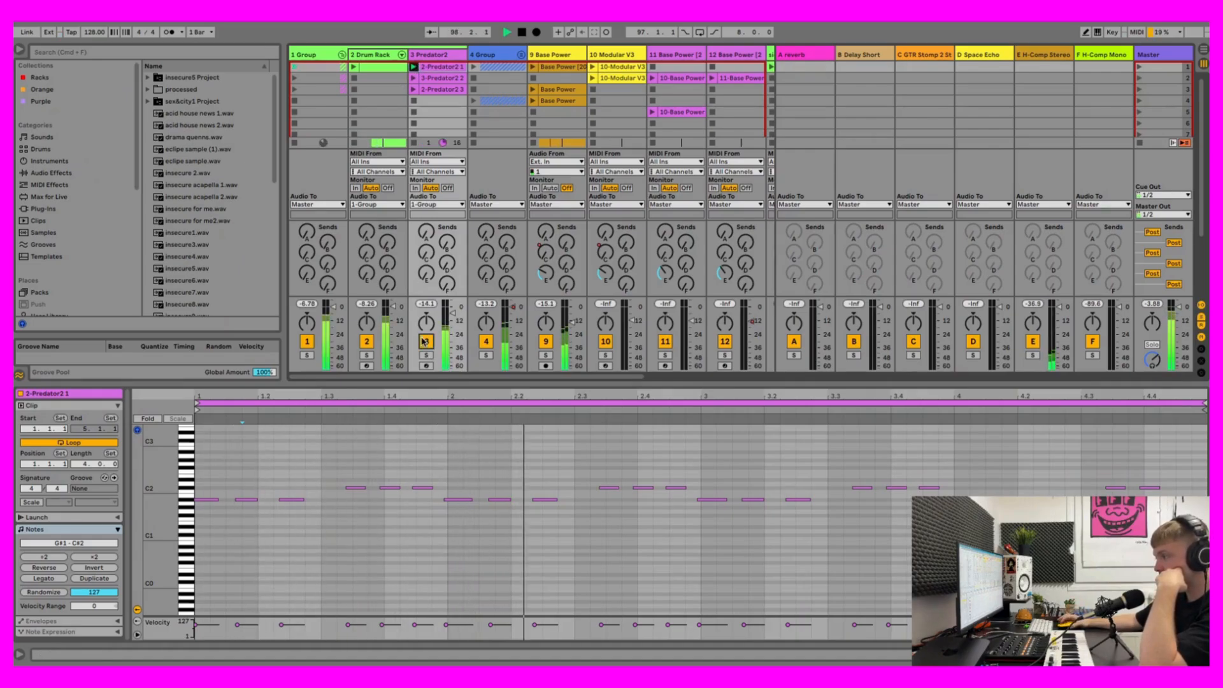
{"action": "left_click", "coordinate": [522, 32]}
Step: Examine the notes of 3-Predator2 2, audition the 2-Predator2 3 clip, and resize the note editor
{"action": "left_click", "coordinate": [448, 79]}
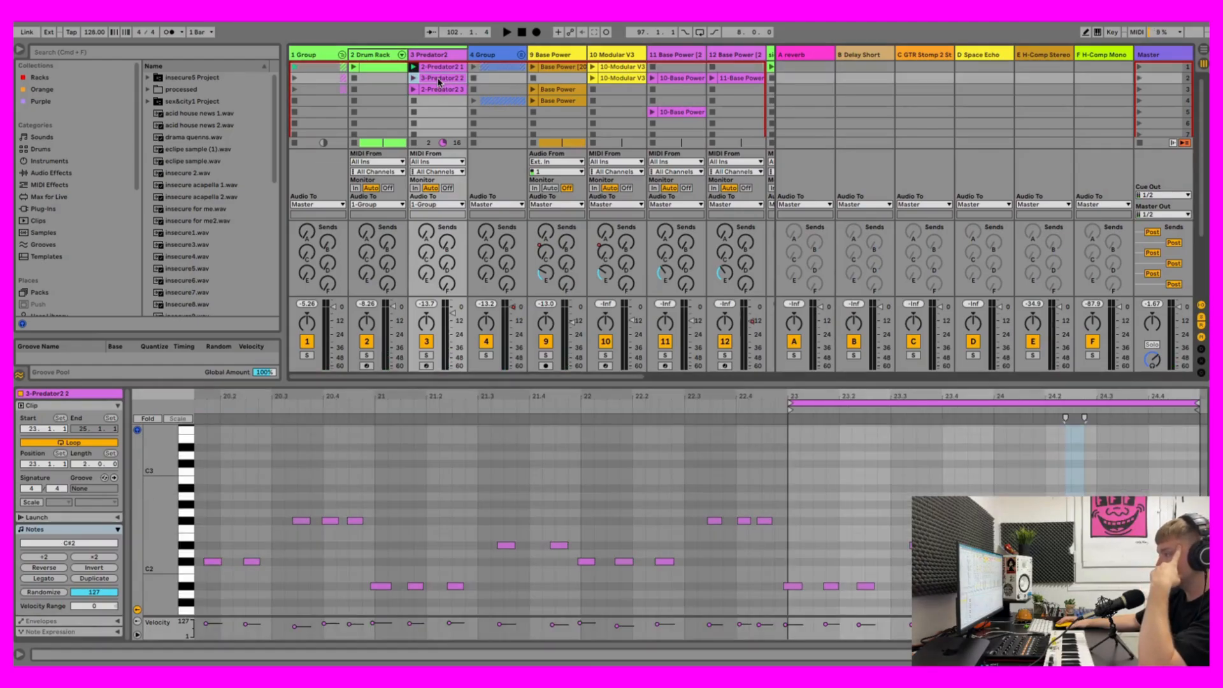
{"action": "left_click", "coordinate": [417, 90]}
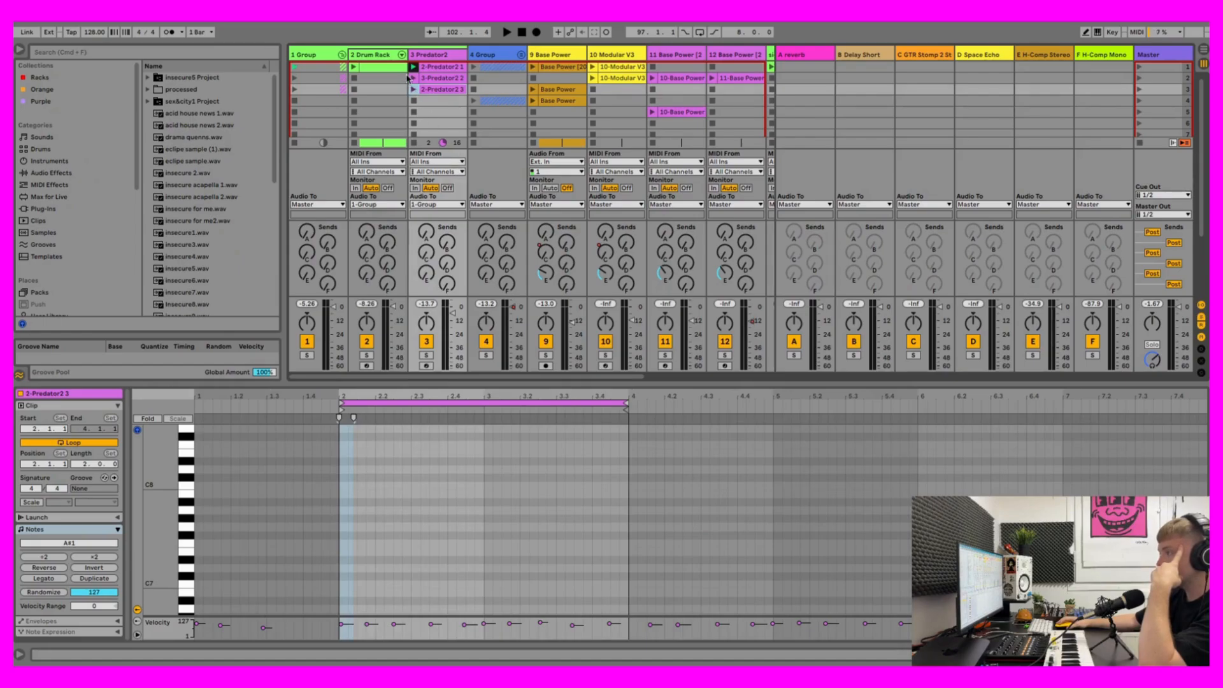
{"action": "left_click", "coordinate": [415, 90]}
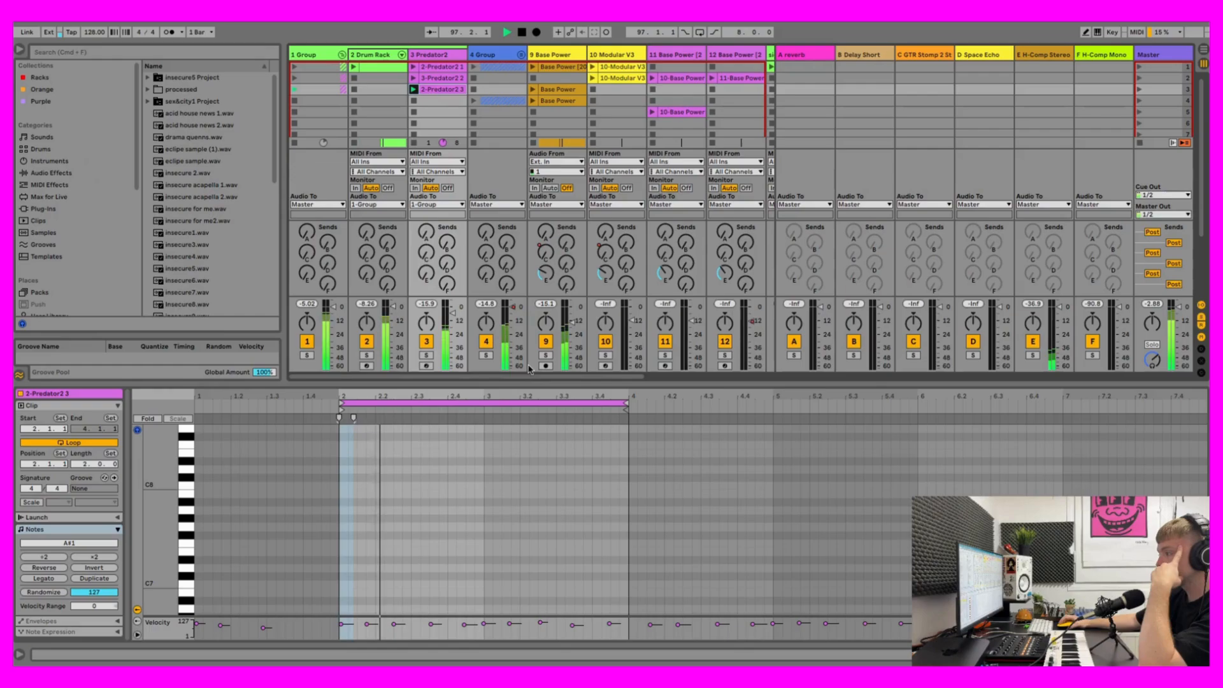
{"action": "left_click_drag", "start_coordinate": [532, 379], "coordinate": [533, 433]}
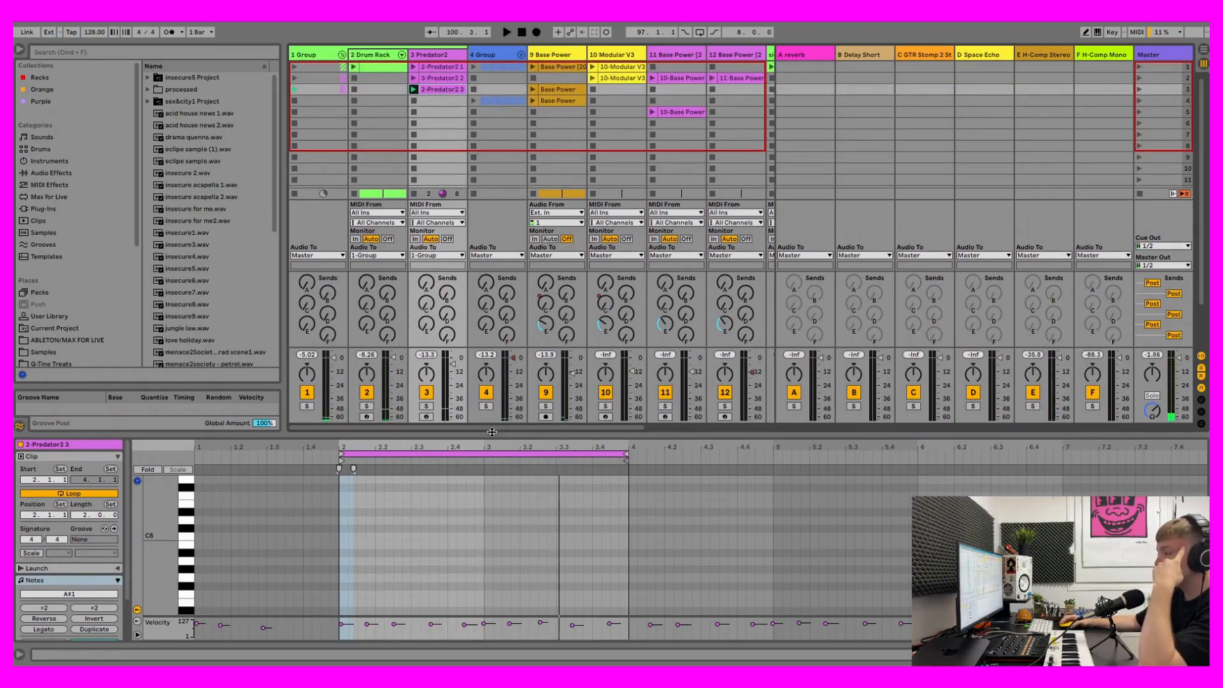
{"action": "mouse_move", "coordinate": [498, 430]}
{"action": "left_mouse_down"}
{"action": "mouse_move", "coordinate": [498, 266]}
{"action": "mouse_move", "coordinate": [498, 424]}
{"action": "left_mouse_up"}
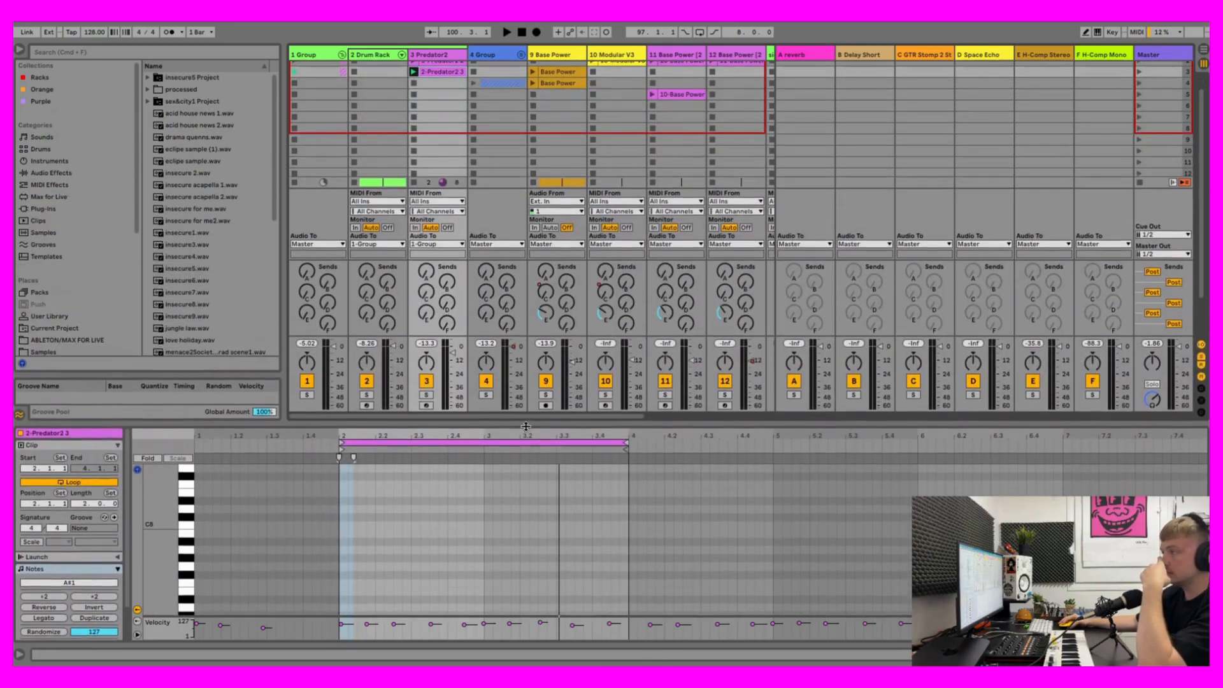
Step: Examine and audition the 3-Predator2 2 clip, and return to Arrangement View with the Predator2 track following the arrangement
{"action": "left_click", "coordinate": [439, 78]}
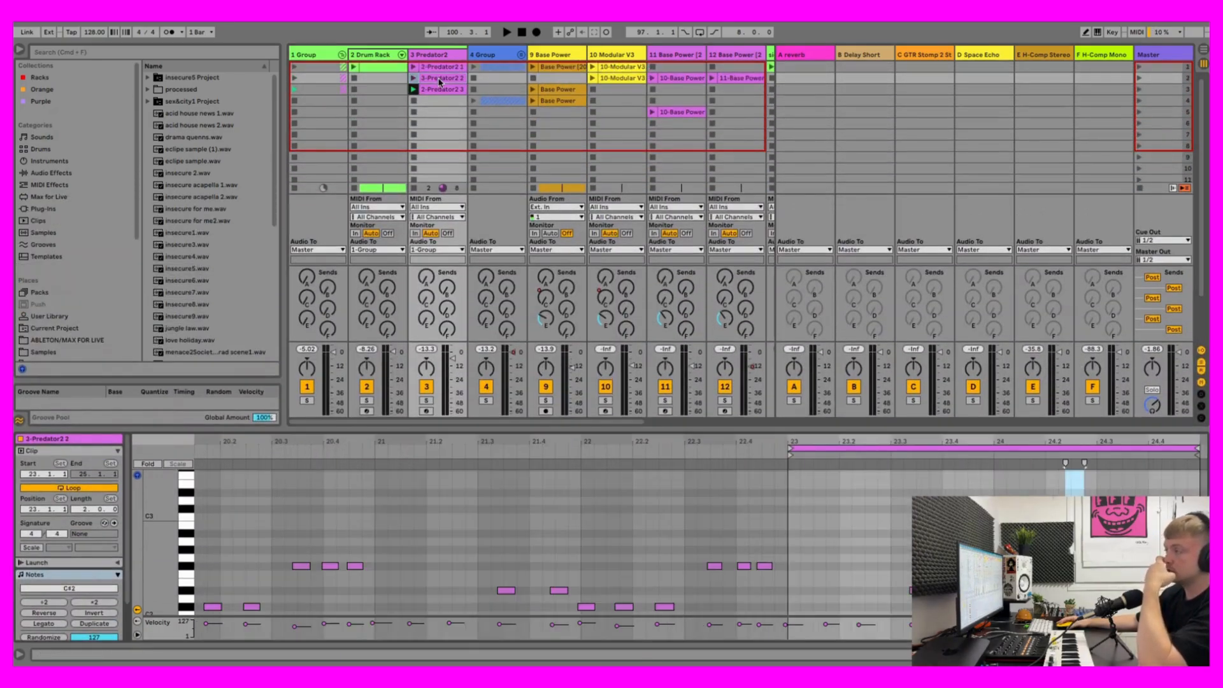
{"action": "key", "text": "space"}
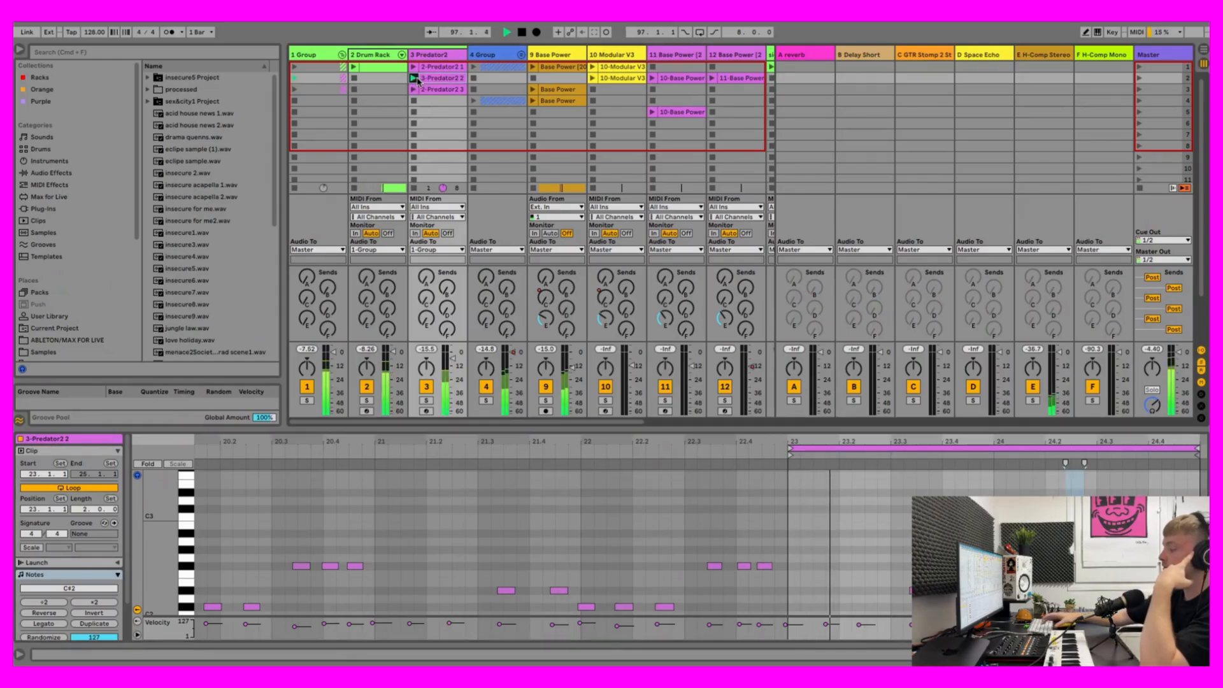
{"action": "key", "text": "Tab"}
{"action": "left_click", "coordinate": [1001, 82]}
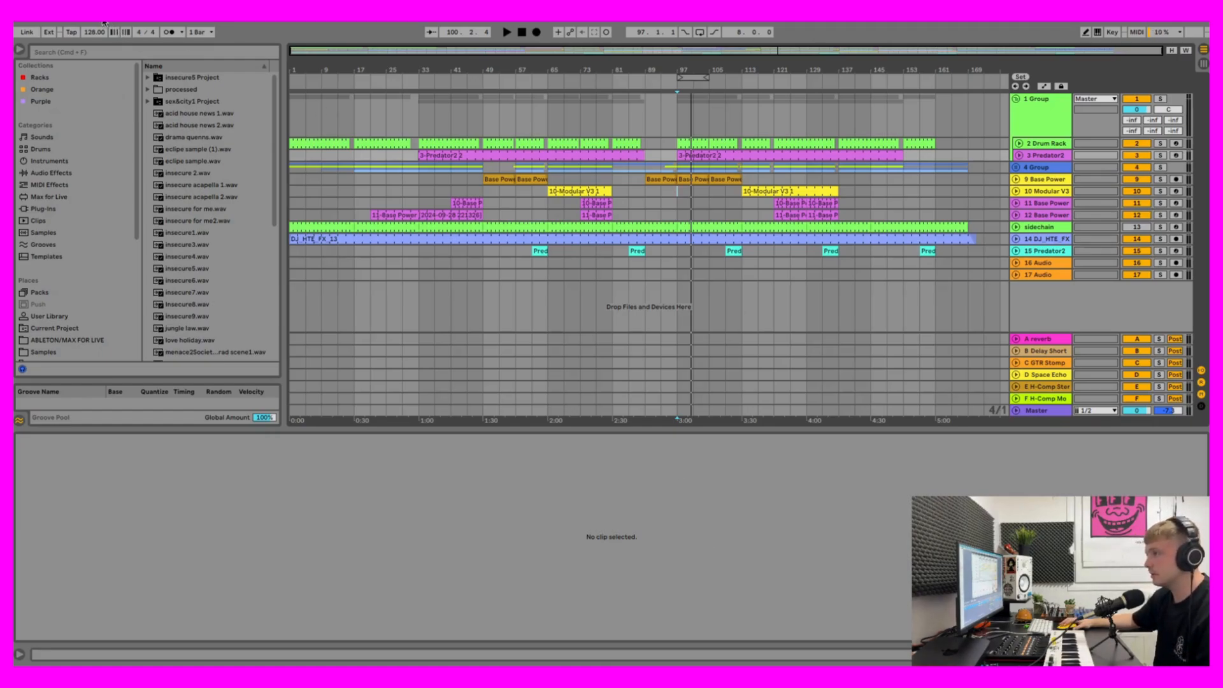
Step: Place the insert marker at bar 41 and select the 11 Base Power and 12 Base Power tracks in turn
{"action": "left_click", "coordinate": [705, 193]}
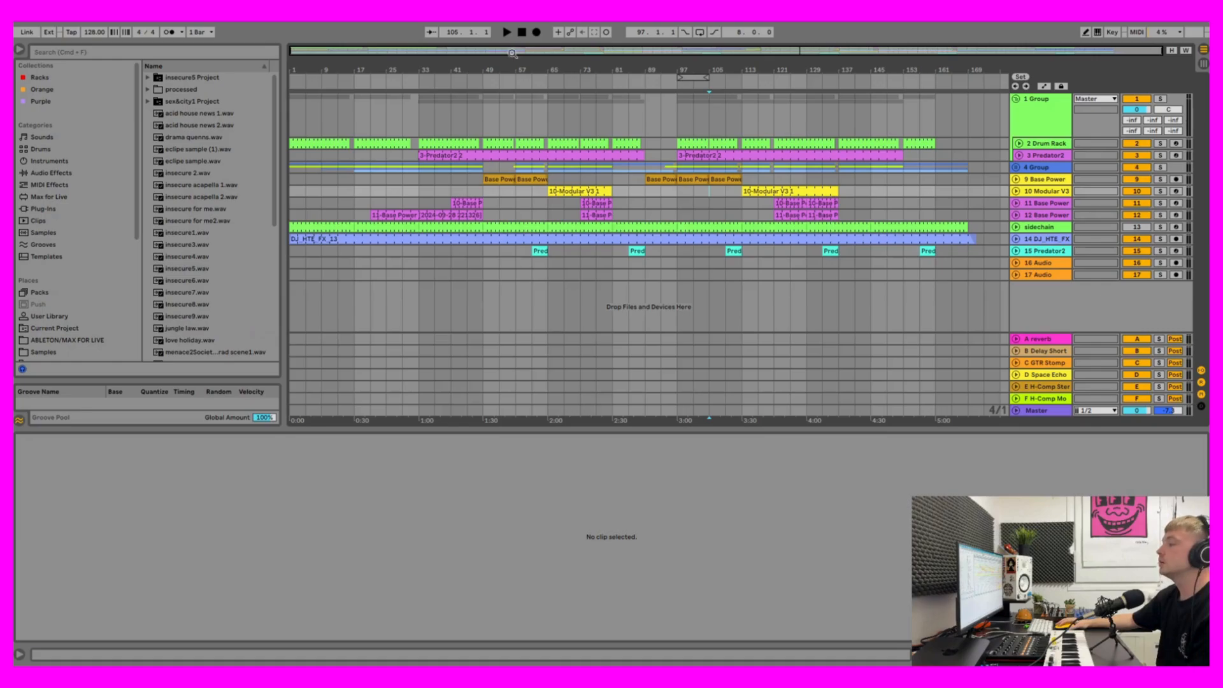
{"action": "left_click", "coordinate": [661, 203]}
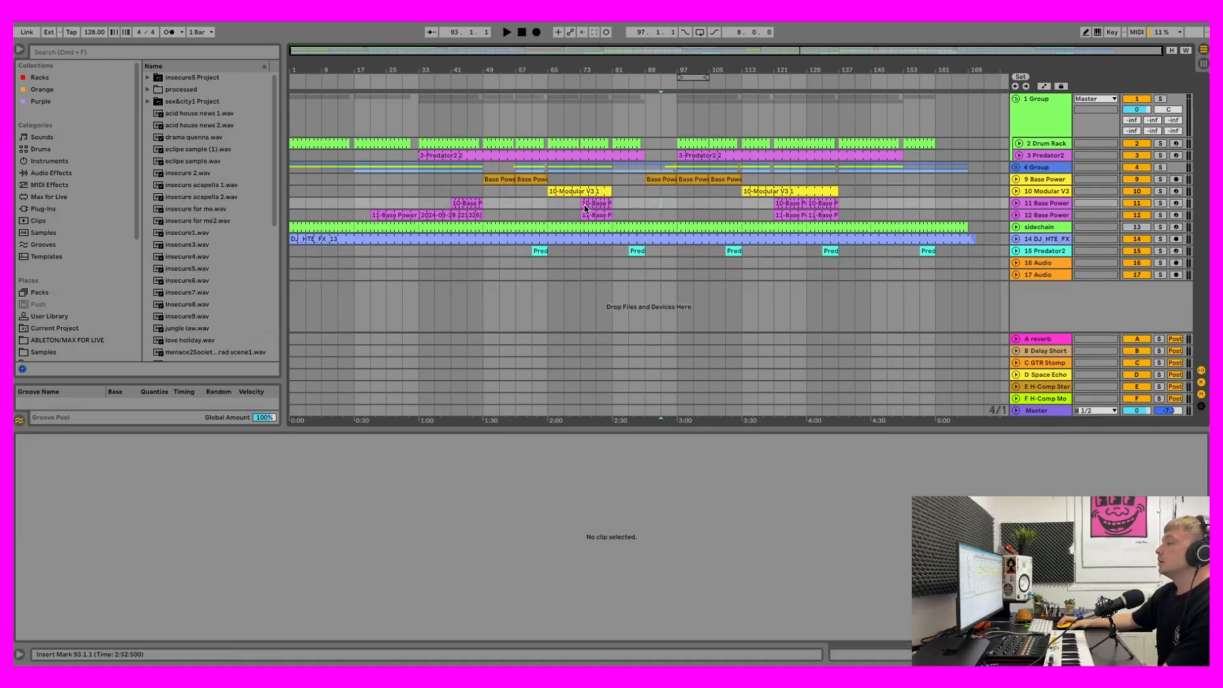
{"action": "left_click", "coordinate": [453, 192]}
{"action": "left_click", "coordinate": [1068, 201]}
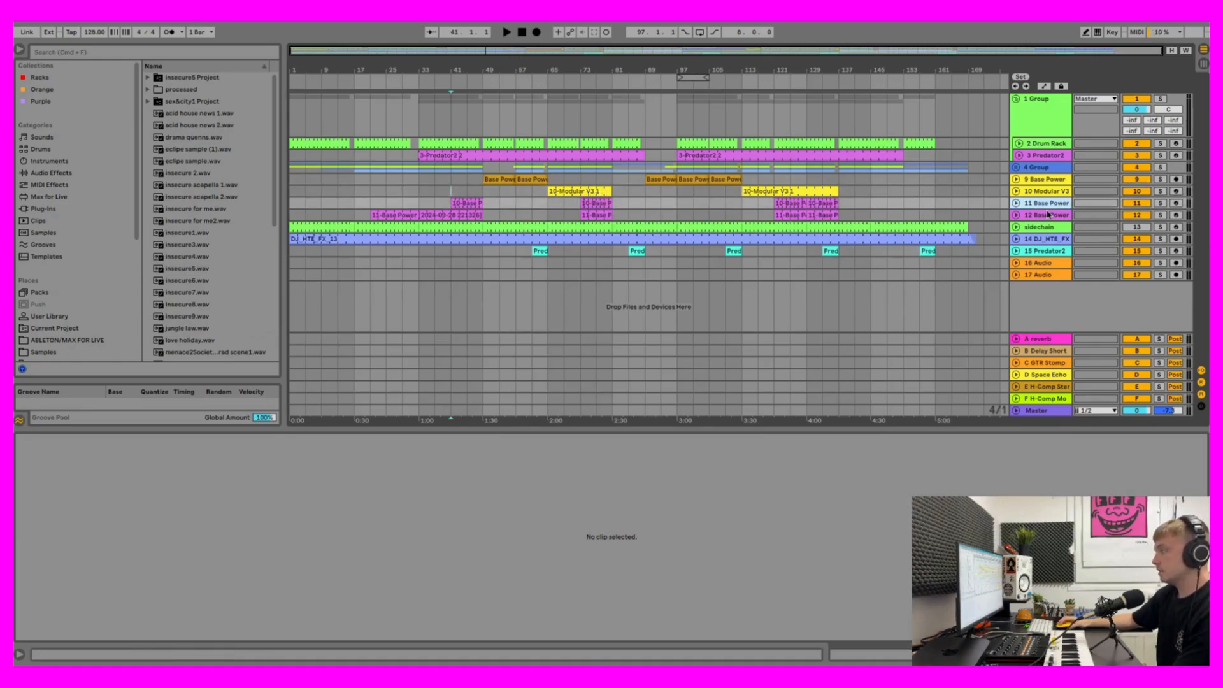
{"action": "left_click", "coordinate": [1048, 214]}
{"action": "left_click", "coordinate": [1049, 206]}
{"action": "left_click", "coordinate": [1050, 217]}
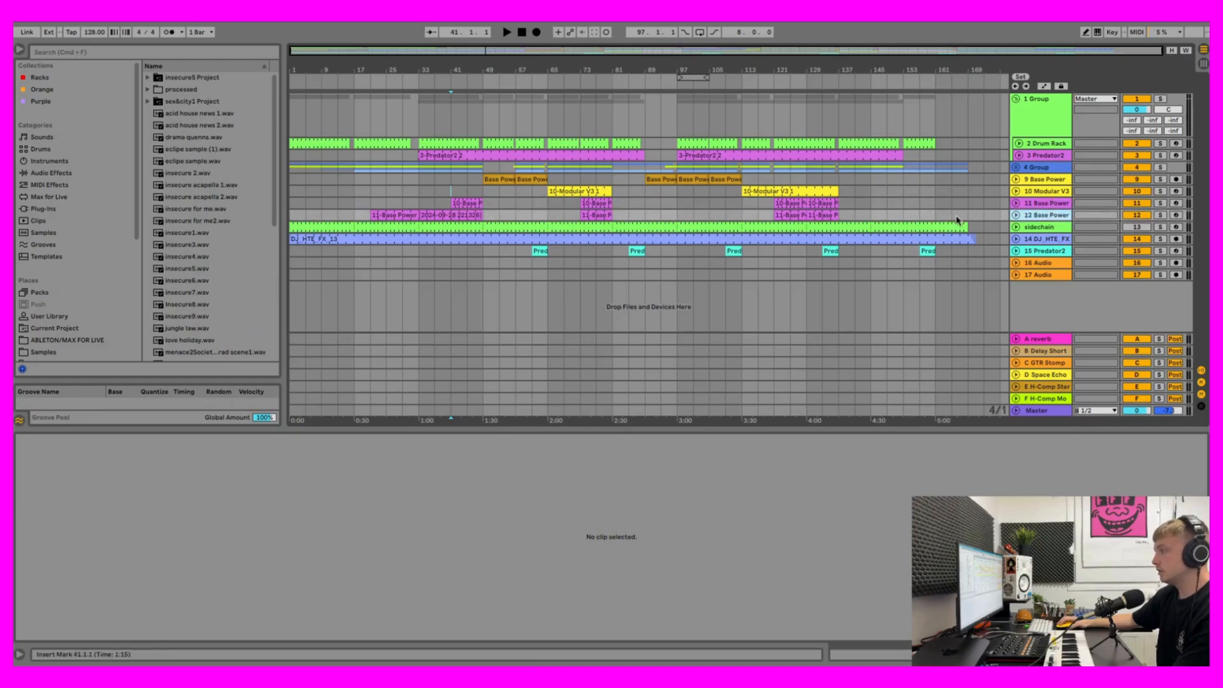
Step: Audition the arrangement from bar 41, where the 11 Base Power clip enters, and stop playback
{"action": "left_click", "coordinate": [419, 205]}
{"action": "left_click", "coordinate": [453, 191]}
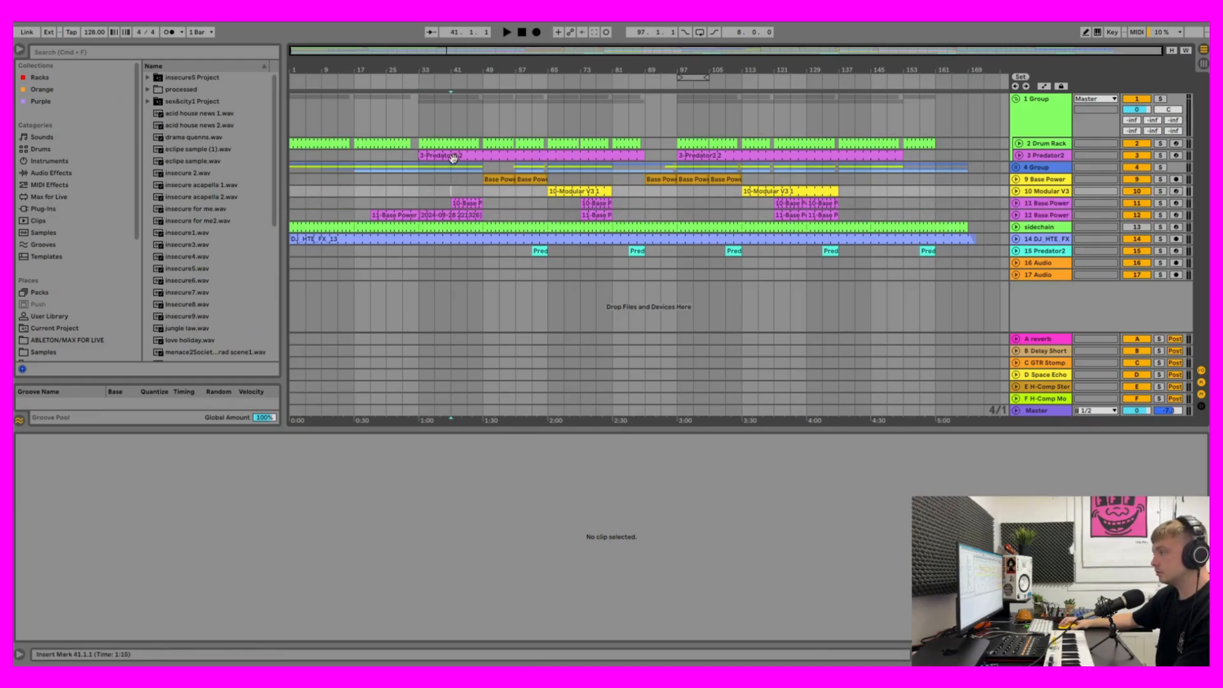
{"action": "left_click", "coordinate": [507, 32]}
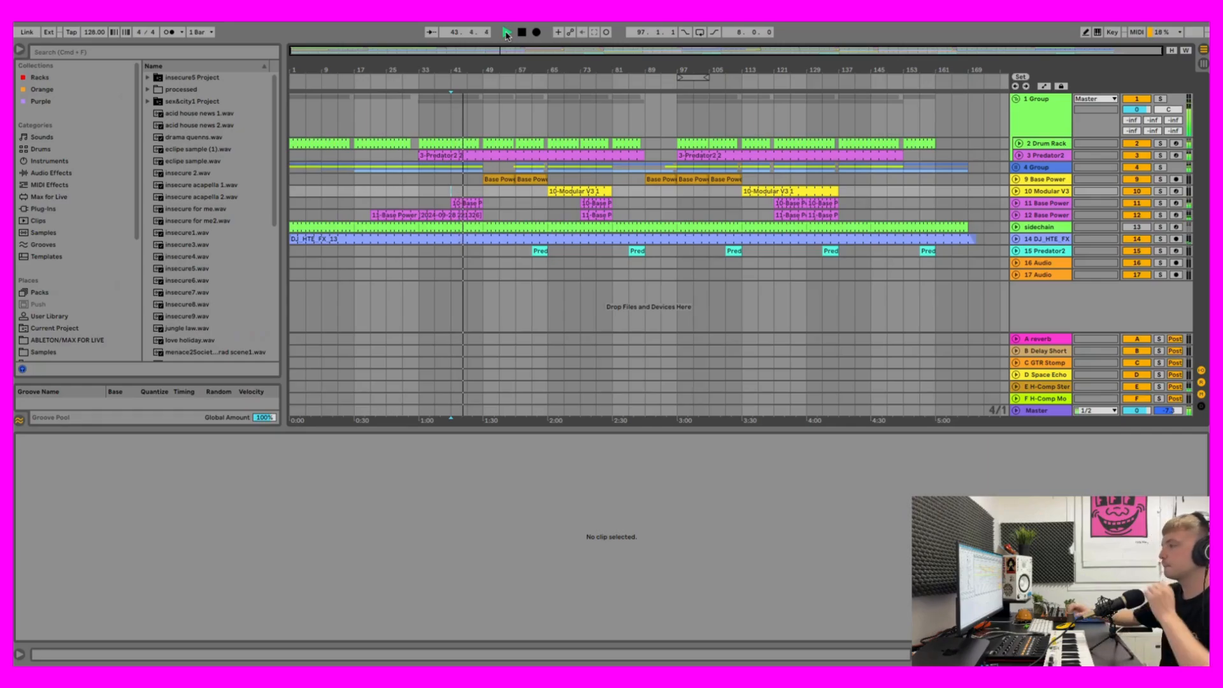
{"action": "left_click", "coordinate": [522, 33]}
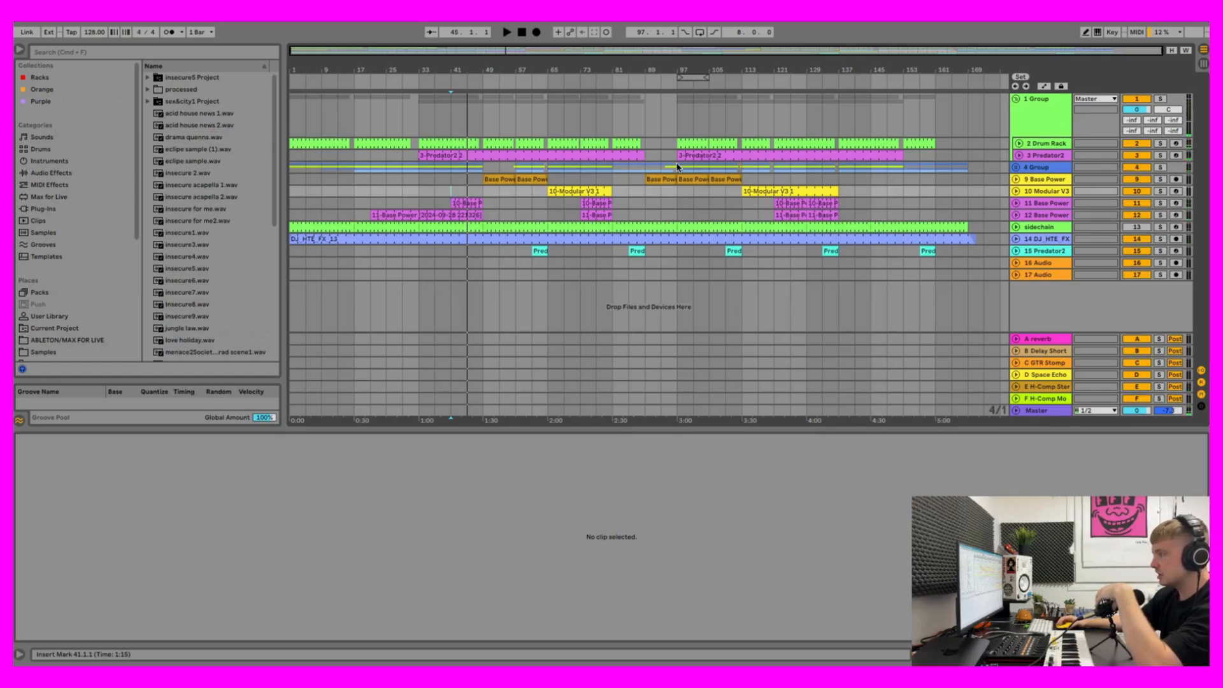
Step: Play the arrangement briefly from bar 97, compare it with the section at bar 41, and stop playback
{"action": "left_click", "coordinate": [680, 191]}
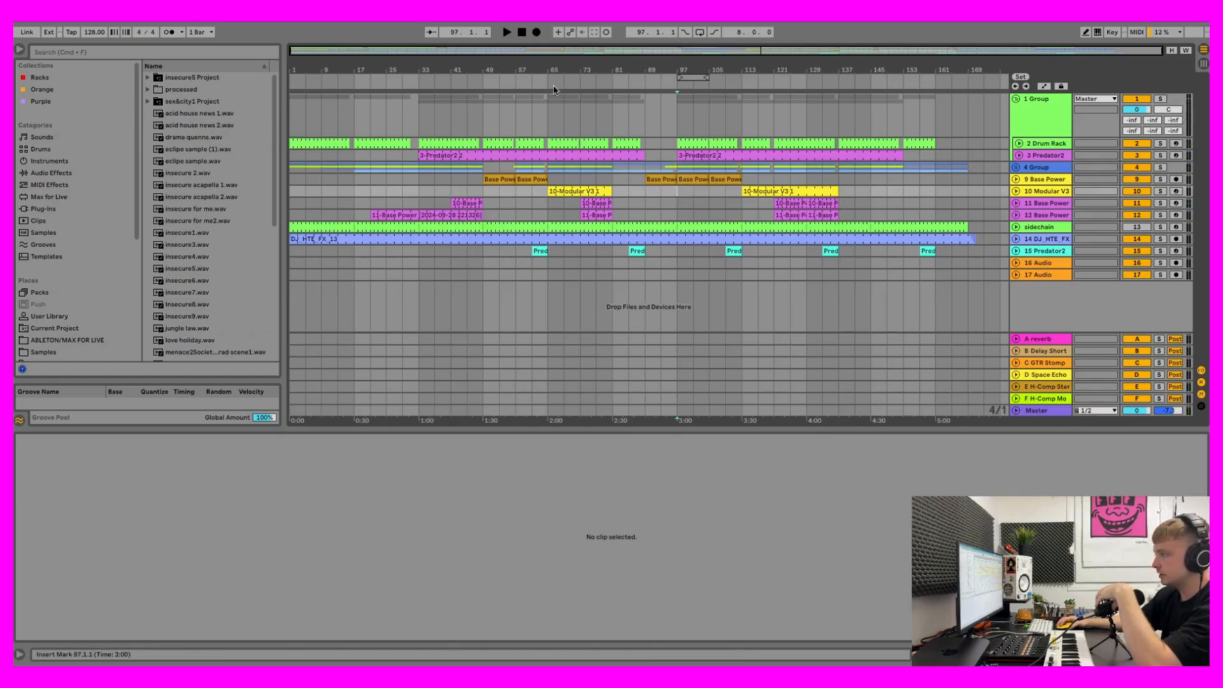
{"action": "left_click", "coordinate": [507, 32]}
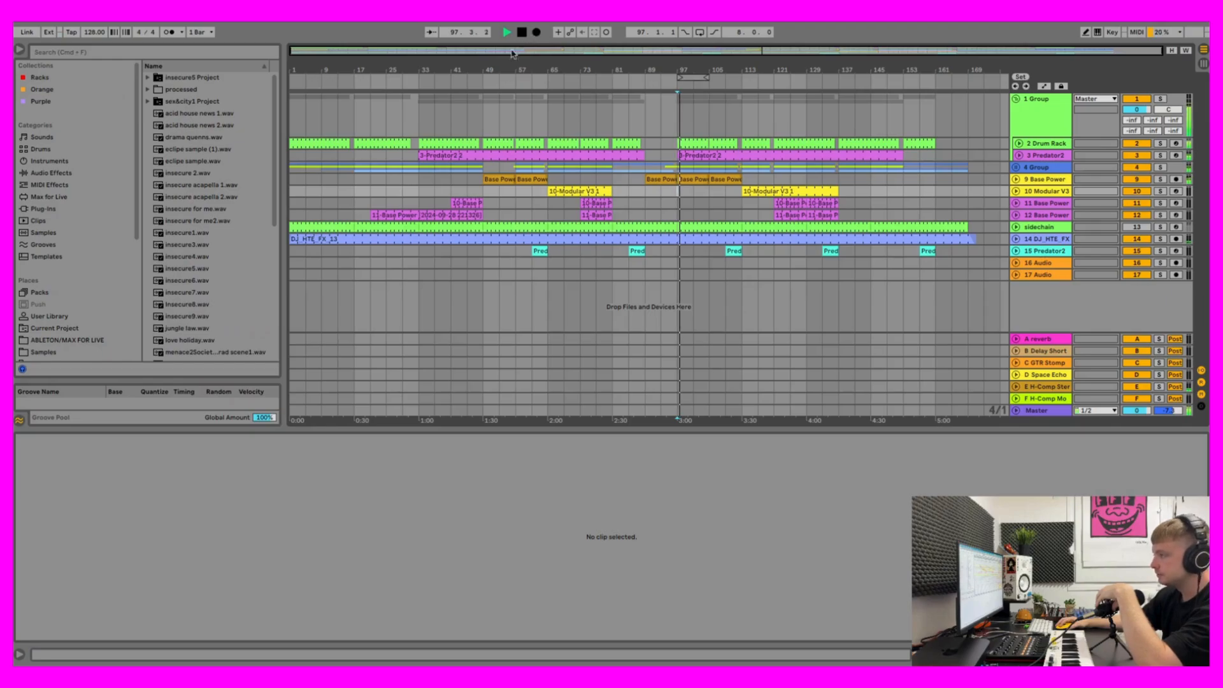
{"action": "left_click", "coordinate": [454, 184]}
{"action": "left_click", "coordinate": [507, 33]}
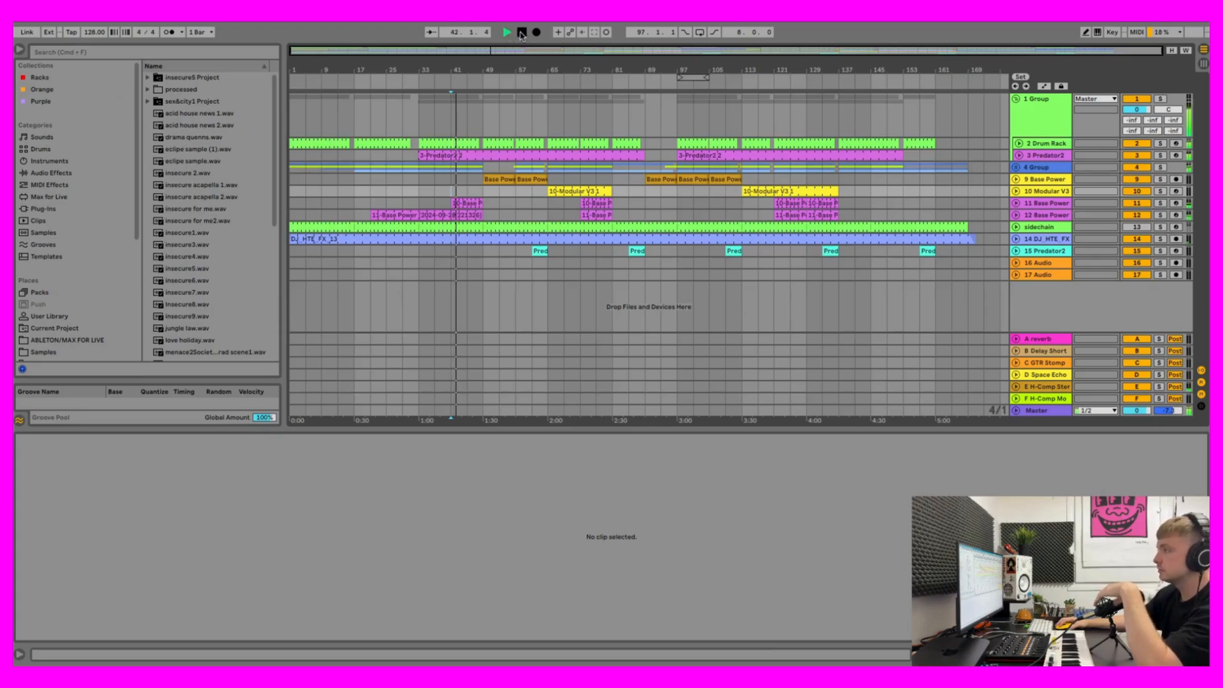
{"action": "left_click", "coordinate": [522, 32]}
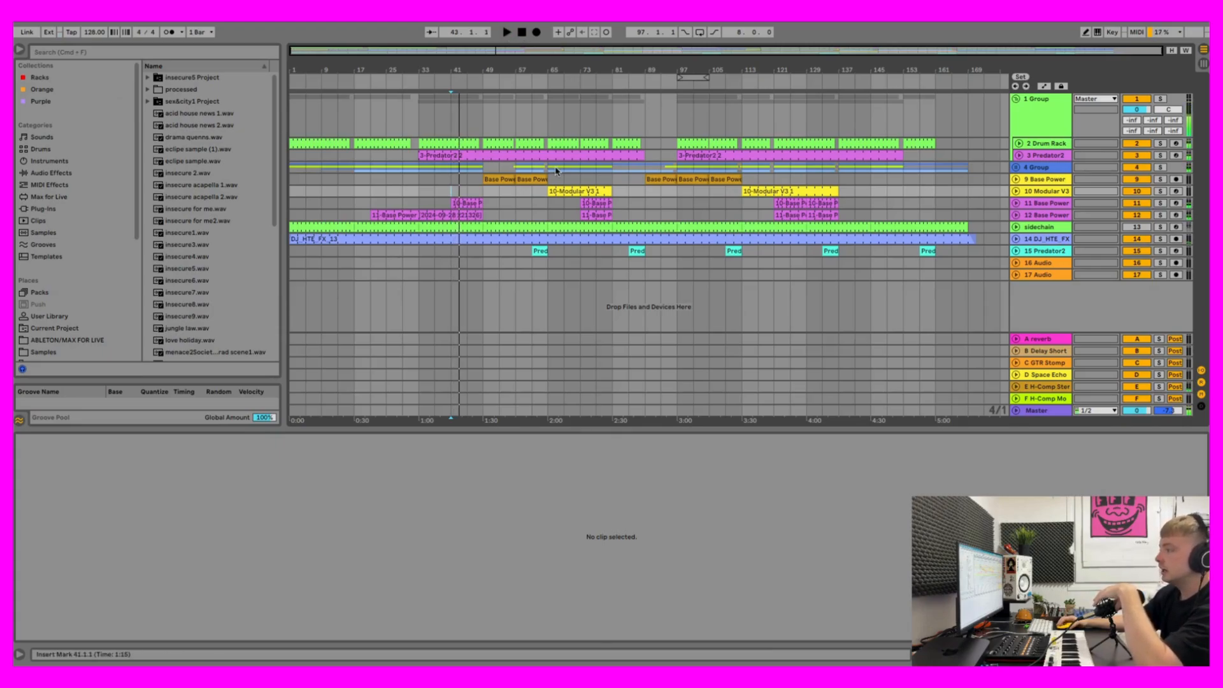
Step: Audition the 10-Modular V3 section from bar 65, continue from bar 69, and stop playback
{"action": "left_click", "coordinate": [548, 204]}
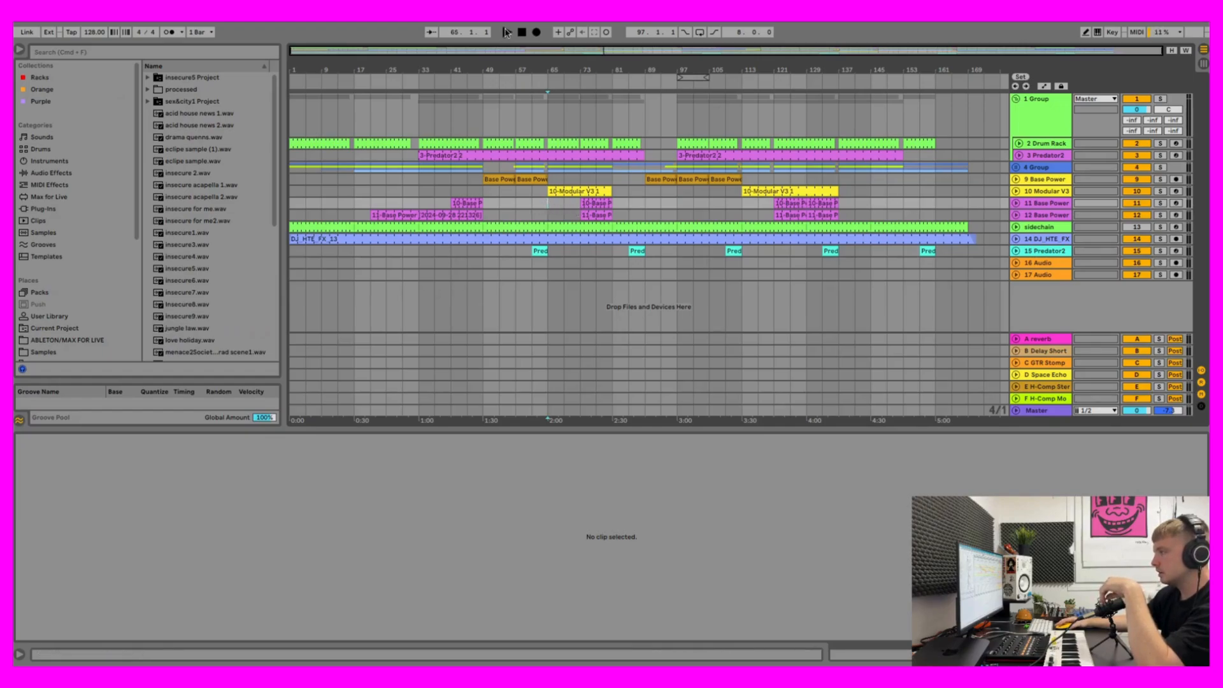
{"action": "left_click", "coordinate": [507, 31]}
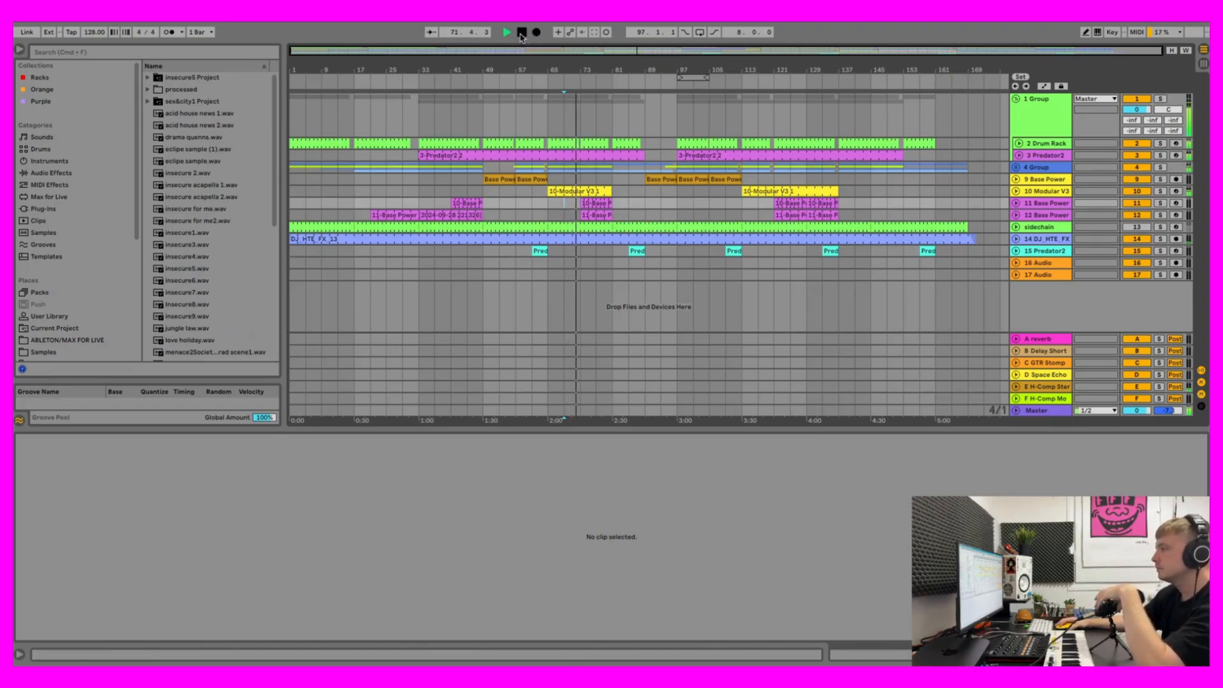
{"action": "left_click", "coordinate": [521, 32]}
Step: Show the 10 Modular V3 track's devices and turn on its GTR Stomp effect, with the 9 Base Power track unfolded
{"action": "left_click", "coordinate": [1063, 192]}
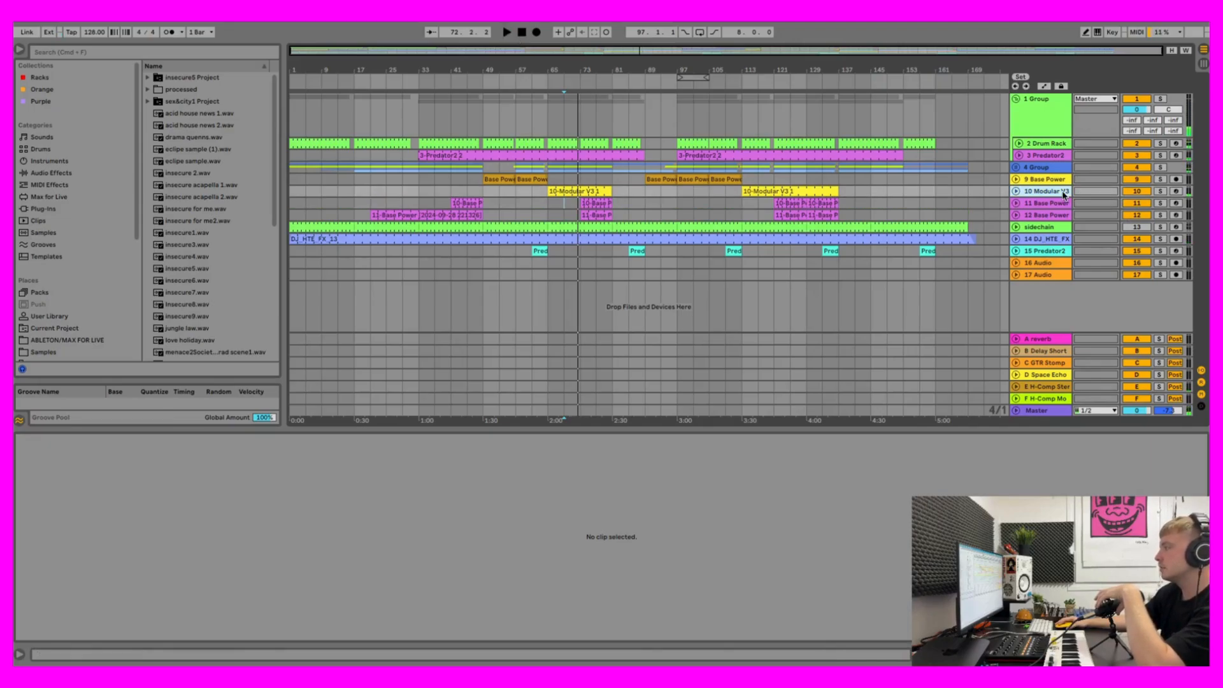
{"action": "left_click", "coordinate": [553, 190]}
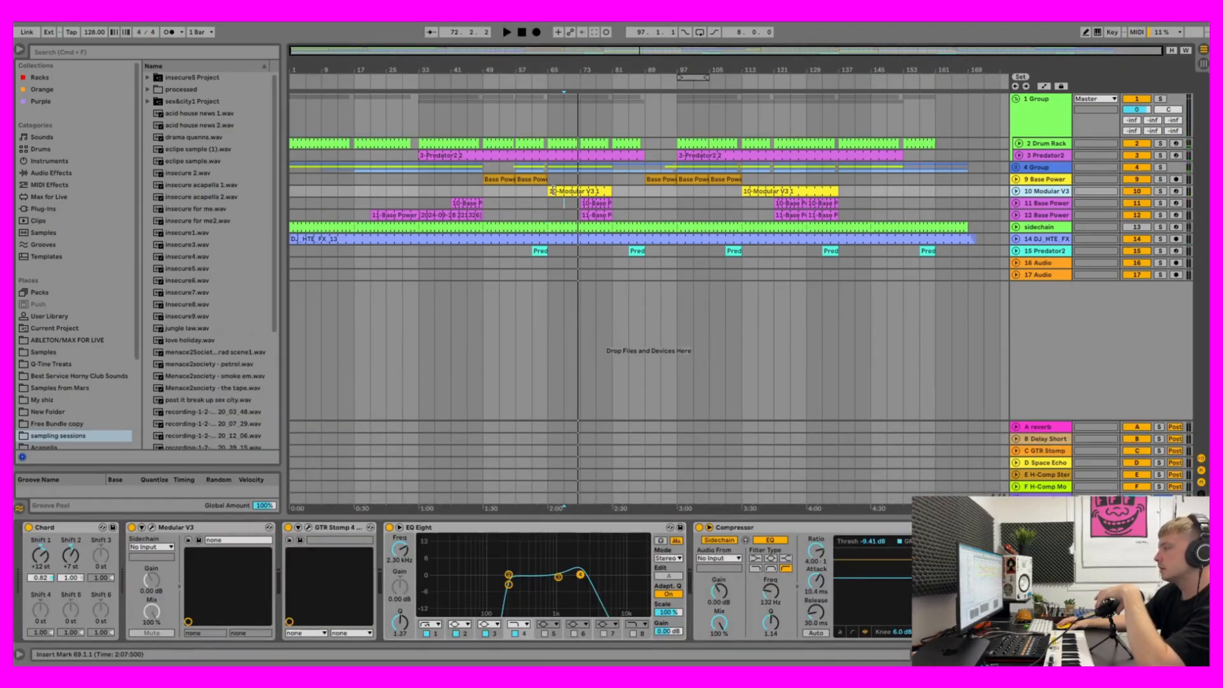
{"action": "left_click", "coordinate": [1016, 180]}
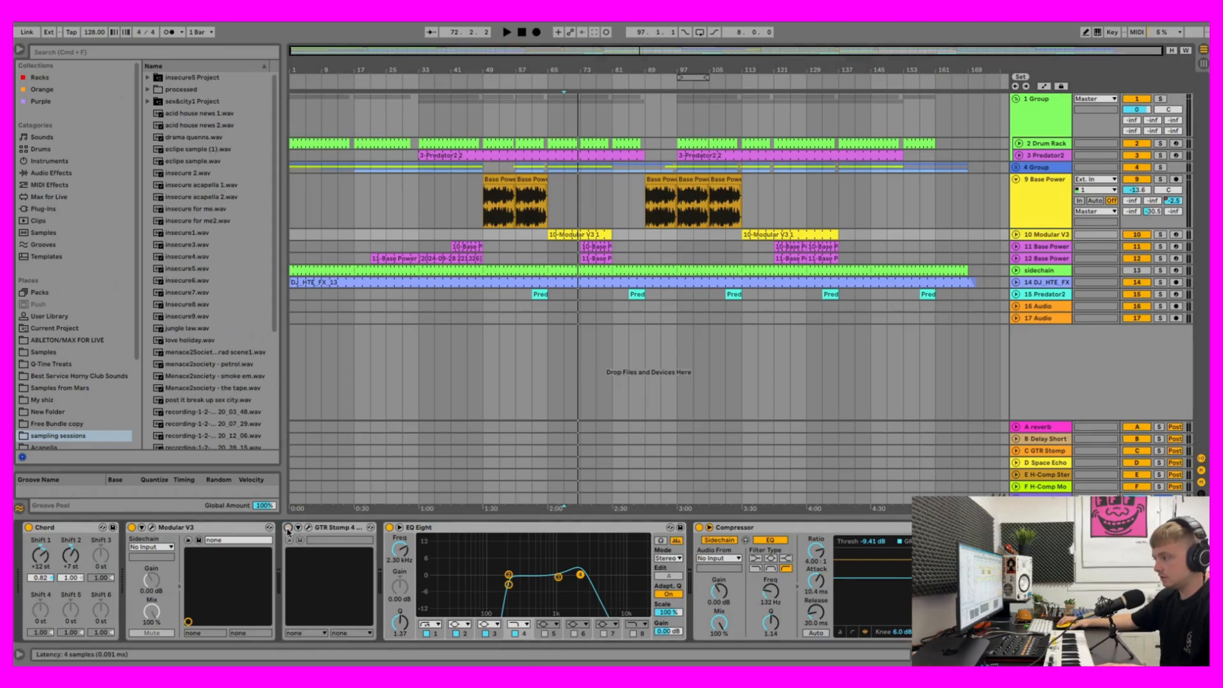
{"action": "left_click", "coordinate": [288, 527]}
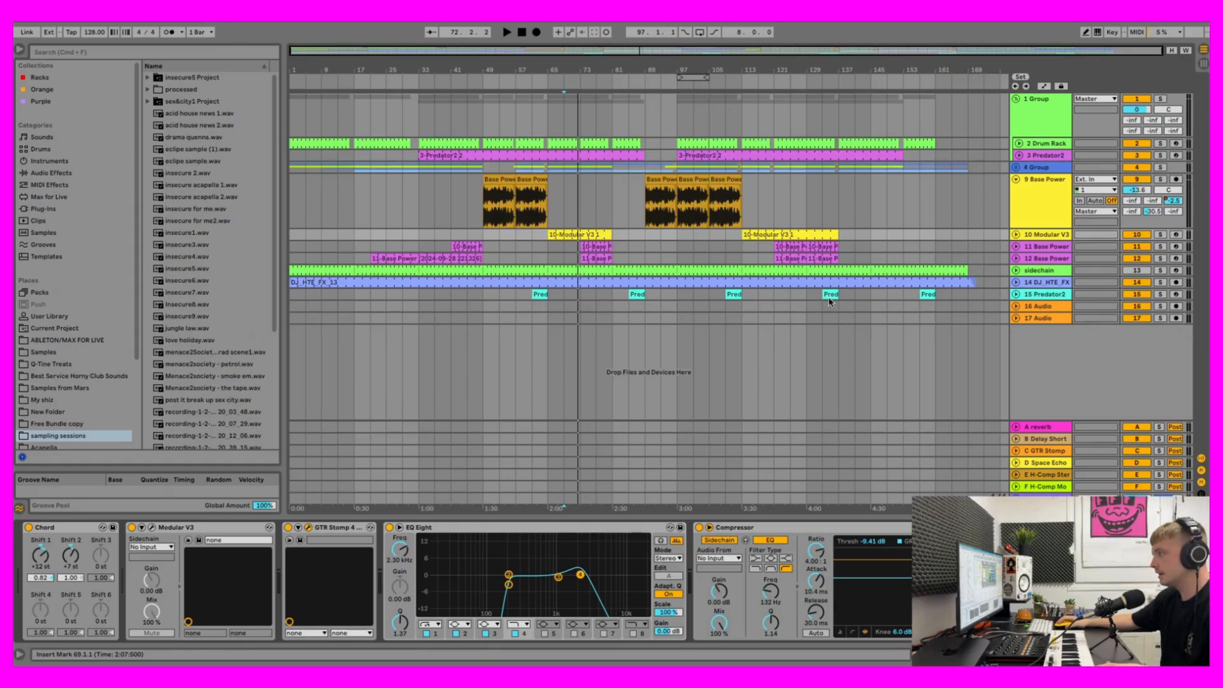
Step: Audition the Modular V3 part from bar 65 with GTR Stomp on and stop playback
{"action": "left_click", "coordinate": [549, 237]}
{"action": "key", "text": "space"}
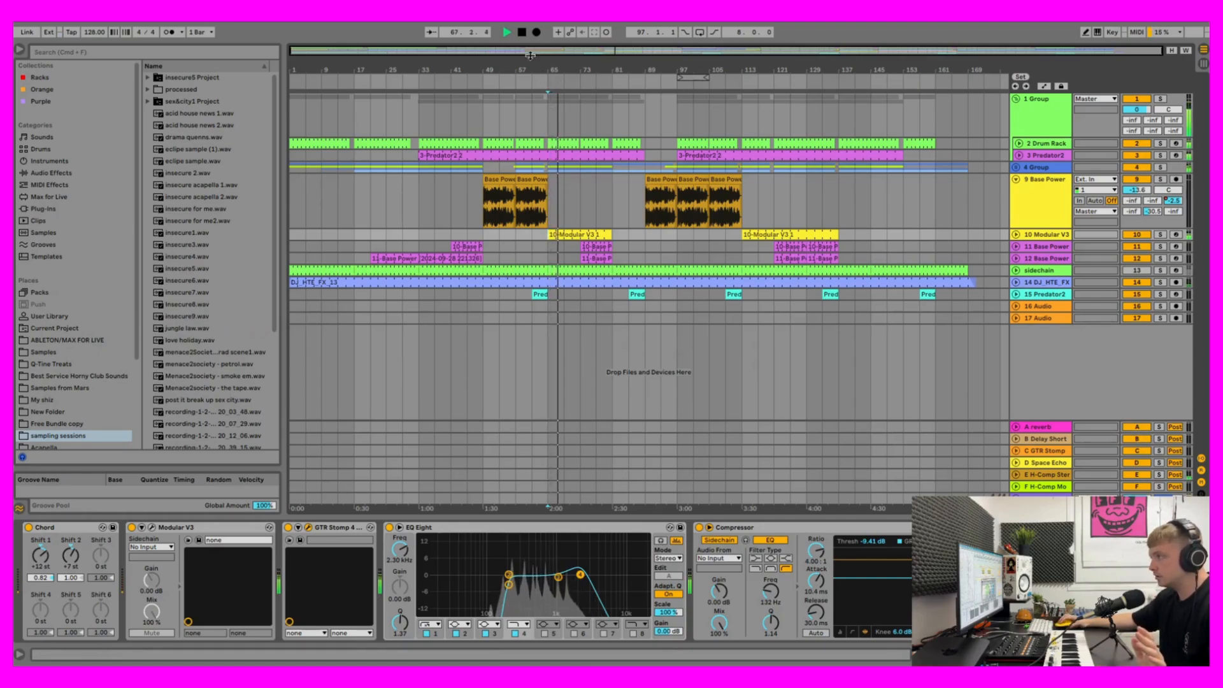
{"action": "key", "text": "space"}
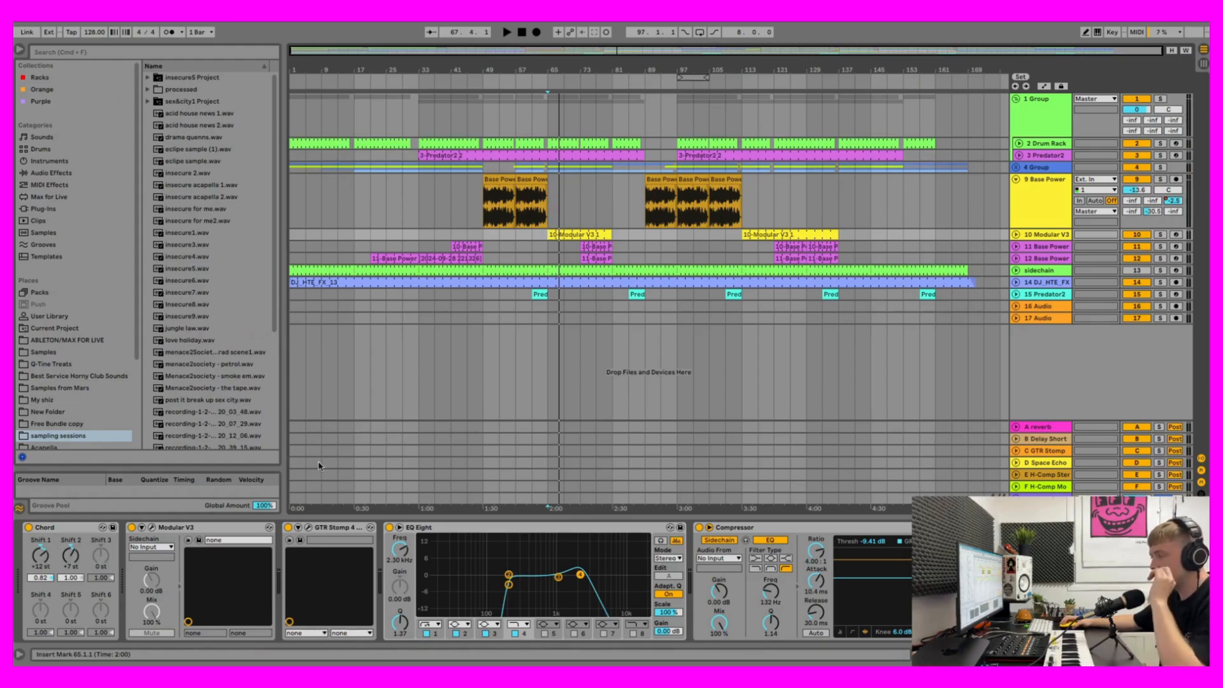
Step: Select the 11 Base Power track's clip at bar 73, fold the 9 Base Power track, and audition that section
{"action": "left_click", "coordinate": [584, 248]}
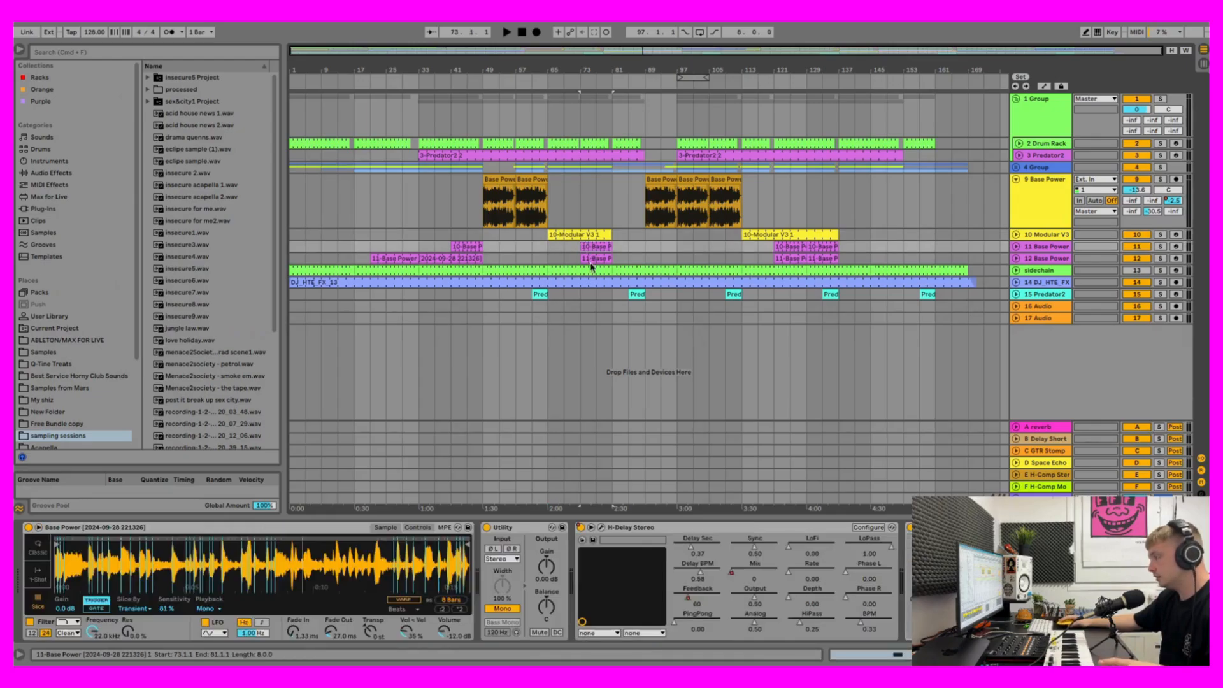
{"action": "left_click", "coordinate": [1015, 179]}
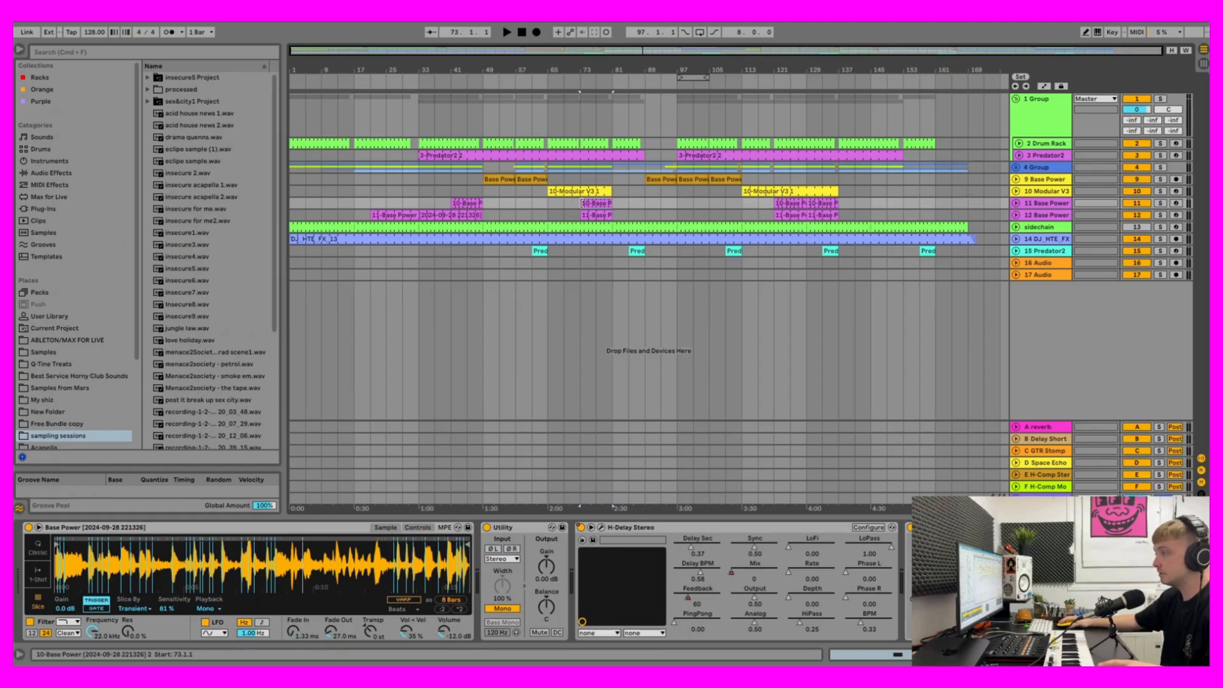
{"action": "left_click", "coordinate": [507, 33]}
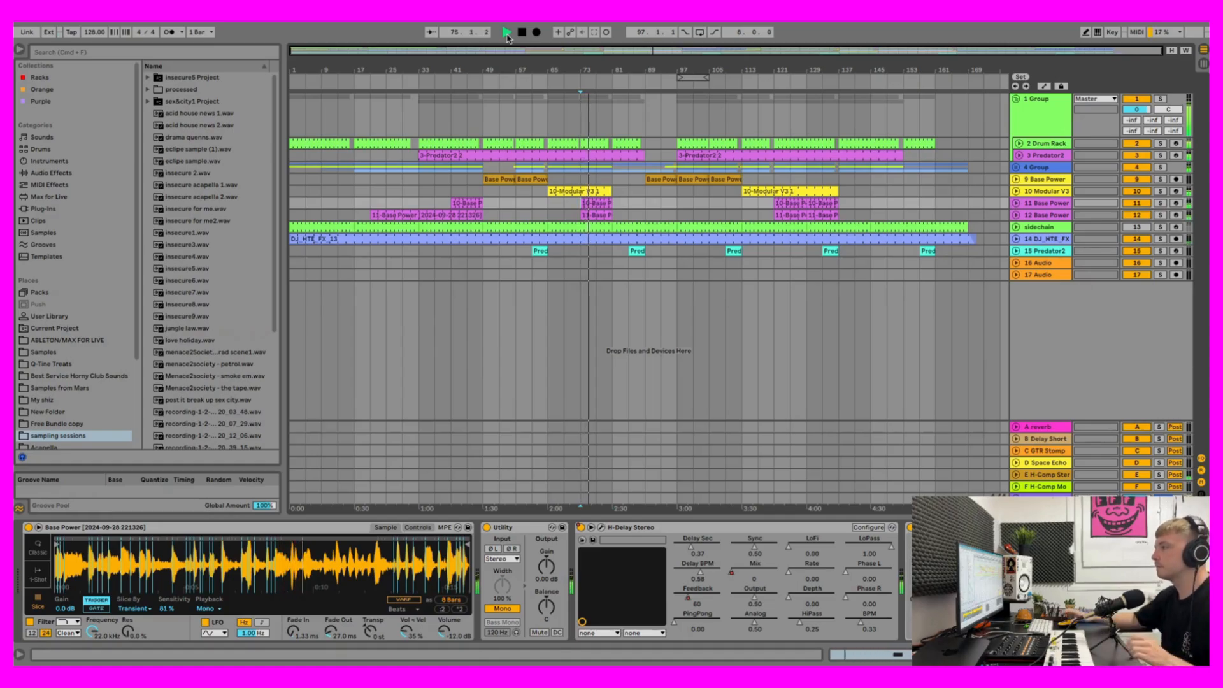
{"action": "left_click", "coordinate": [522, 32]}
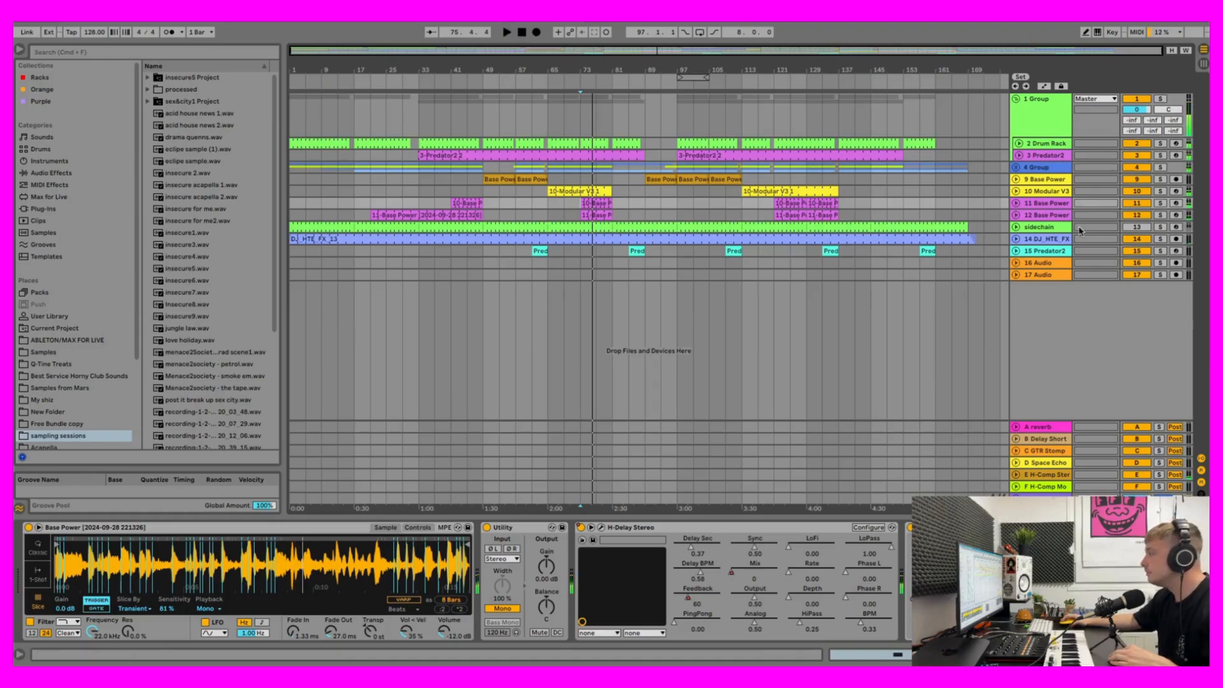
Step: Unfold and solo the 12 Base Power track, and audition its part from bar 73
{"action": "left_click", "coordinate": [1018, 216]}
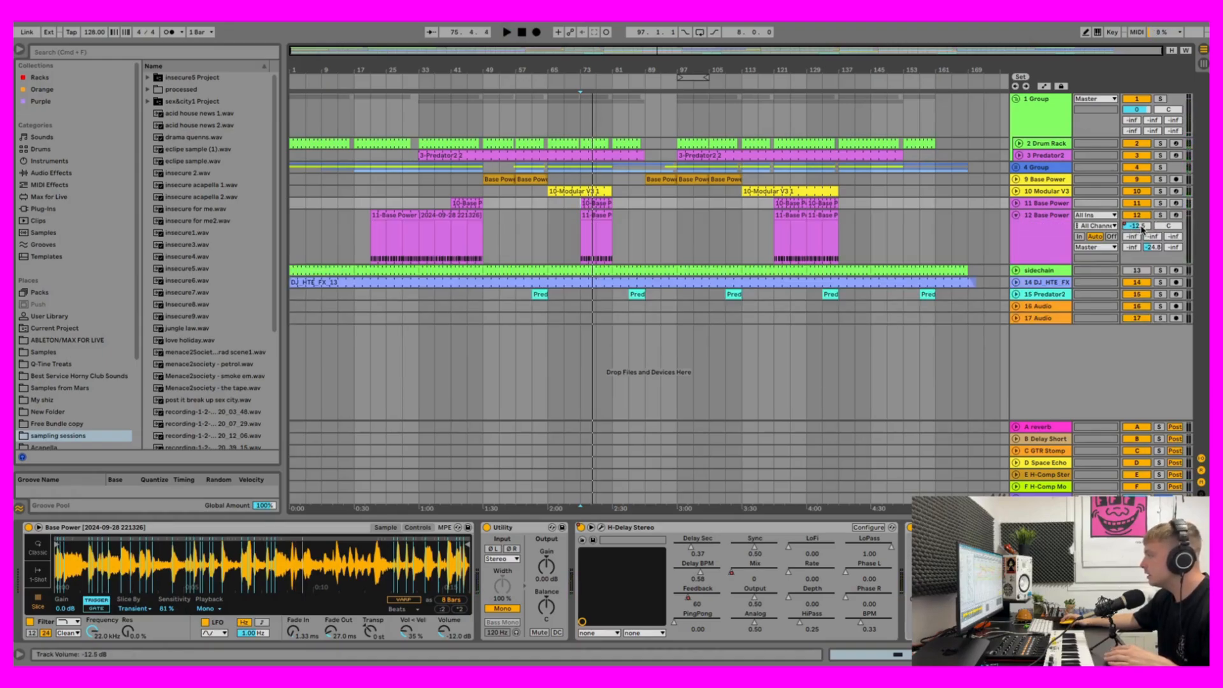
{"action": "left_click", "coordinate": [1160, 215]}
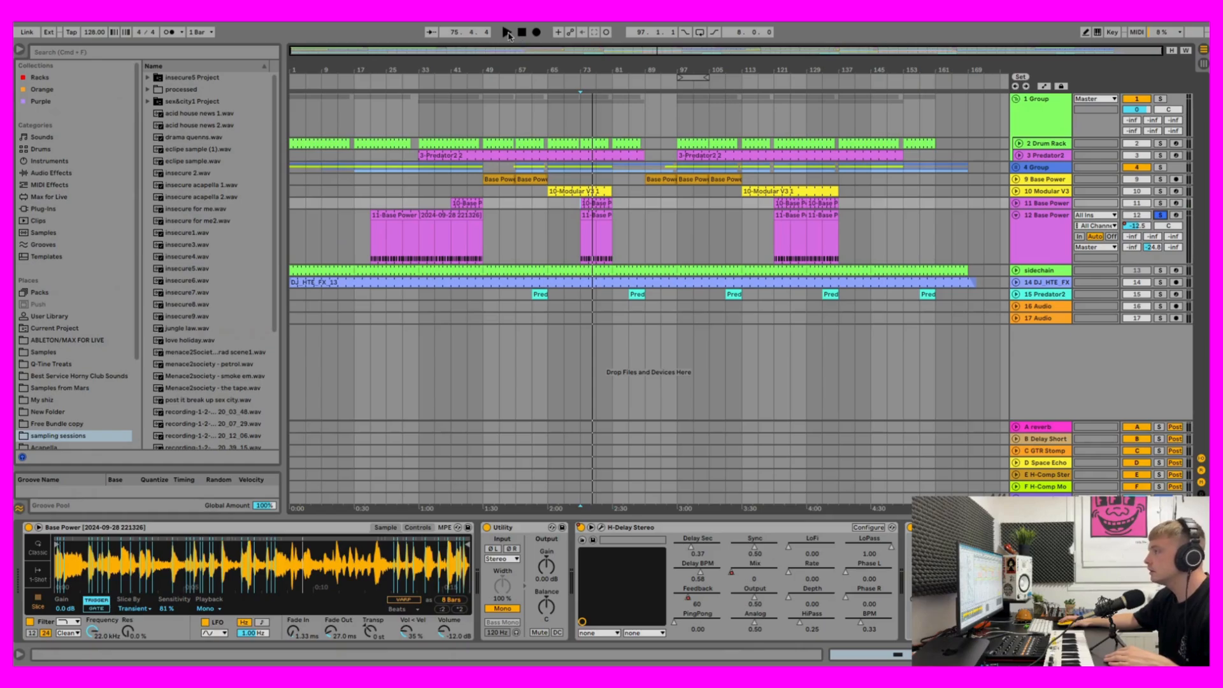
{"action": "left_click", "coordinate": [580, 232]}
{"action": "key", "text": "space"}
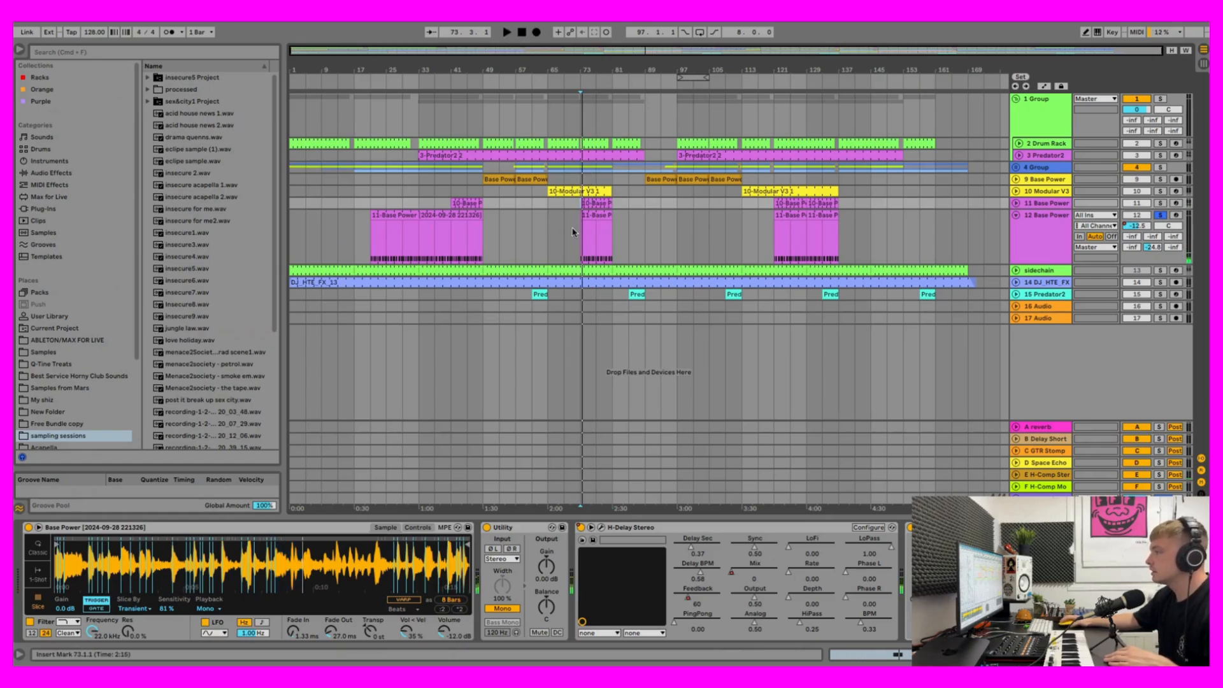
Step: Examine the notes of the 11-Base Power clip at bar 73 and the 10-Modular V3 1 clip in an enlarged note editor, then shrink it
{"action": "double_click", "coordinate": [597, 232]}
{"action": "left_click_drag", "start_coordinate": [610, 428], "coordinate": [613, 286]}
{"action": "double_click", "coordinate": [600, 119]}
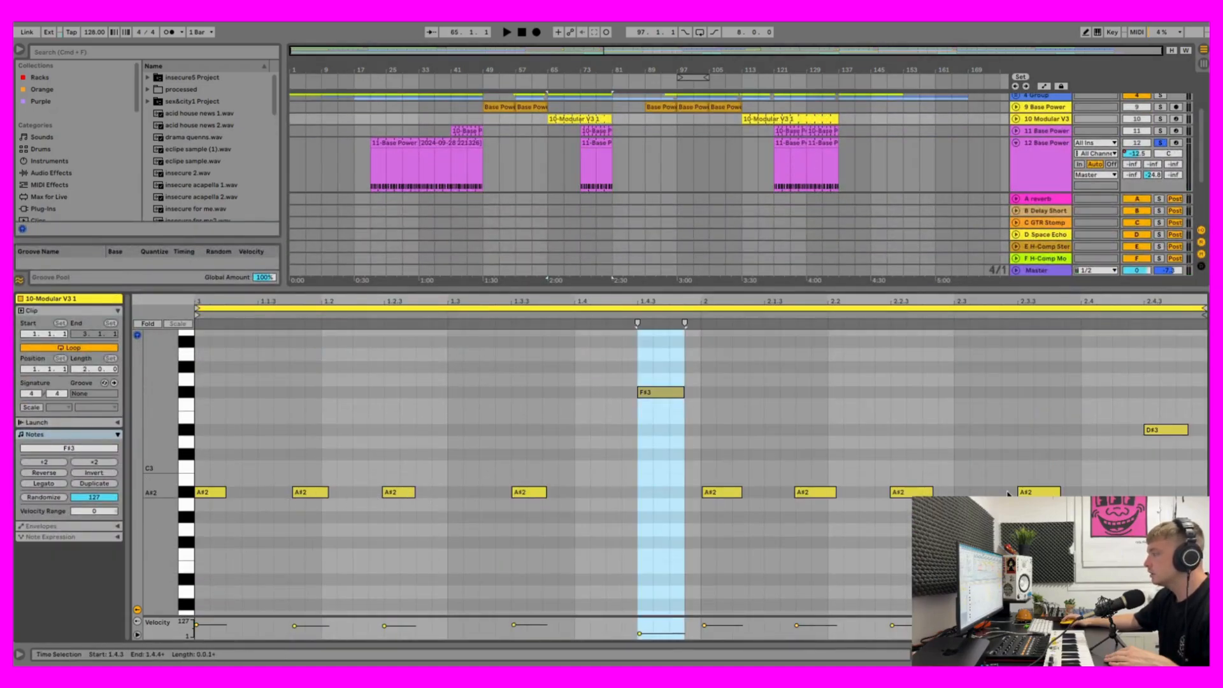
{"action": "left_click_drag", "start_coordinate": [807, 290], "coordinate": [1019, 440]}
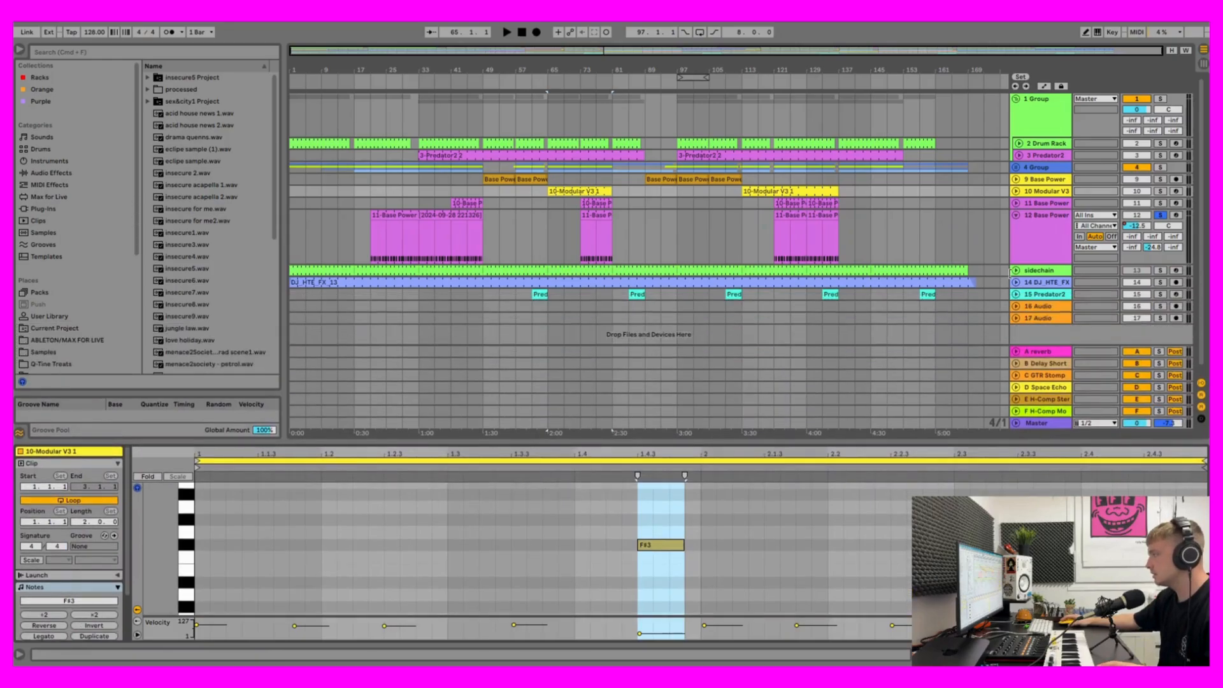
Step: Unsolo the 12 Base Power track, audition the full arrangement from bar 73, and stop playback
{"action": "left_click", "coordinate": [580, 230]}
{"action": "left_click", "coordinate": [1162, 216]}
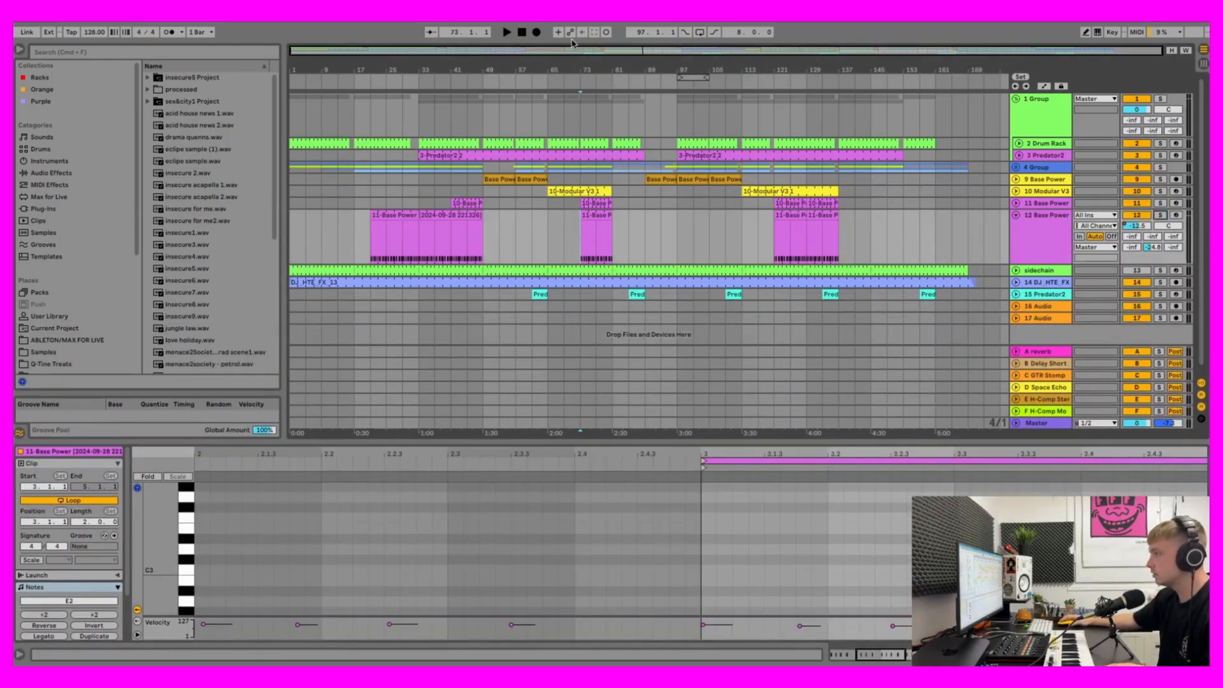
{"action": "key", "text": "space"}
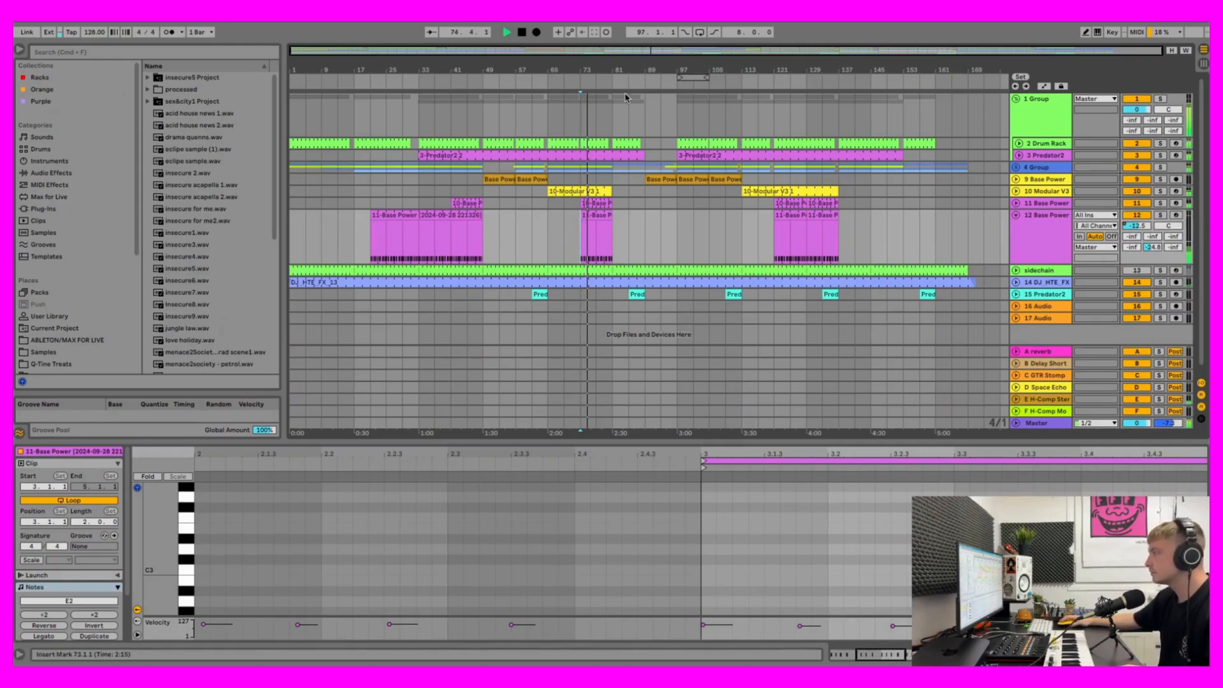
{"action": "key", "text": "space"}
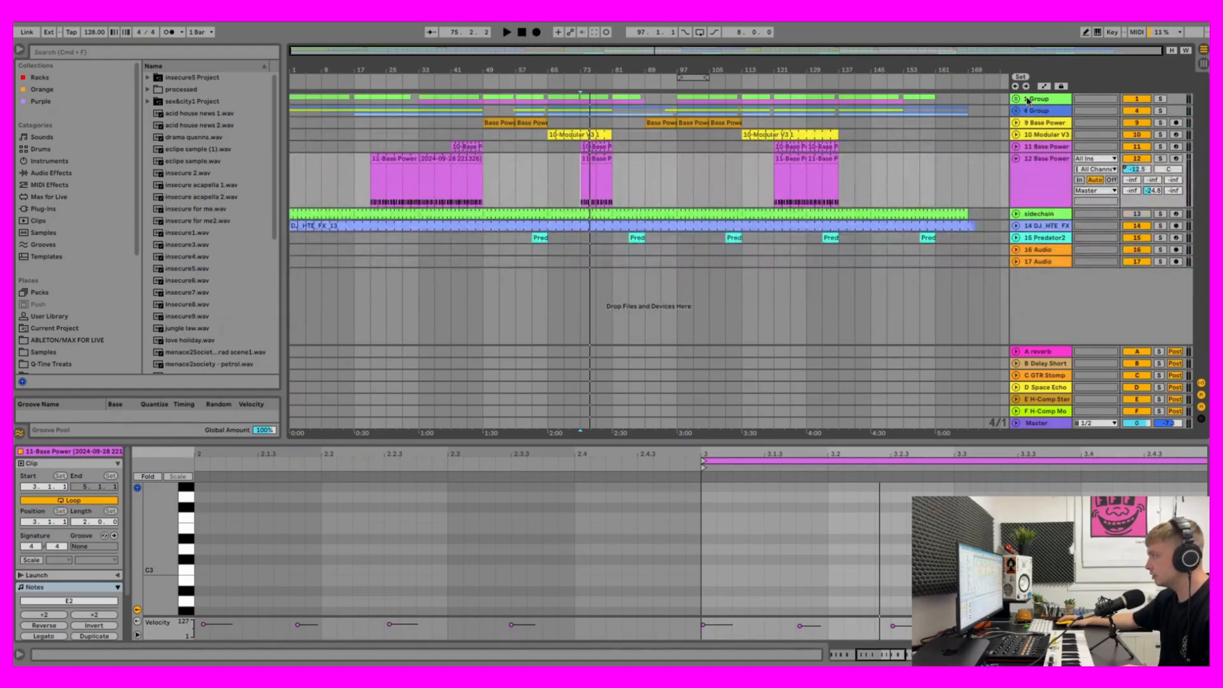
Step: Select the 15 Predator2 track and fold the 12 Base Power track
{"action": "left_click", "coordinate": [1052, 241]}
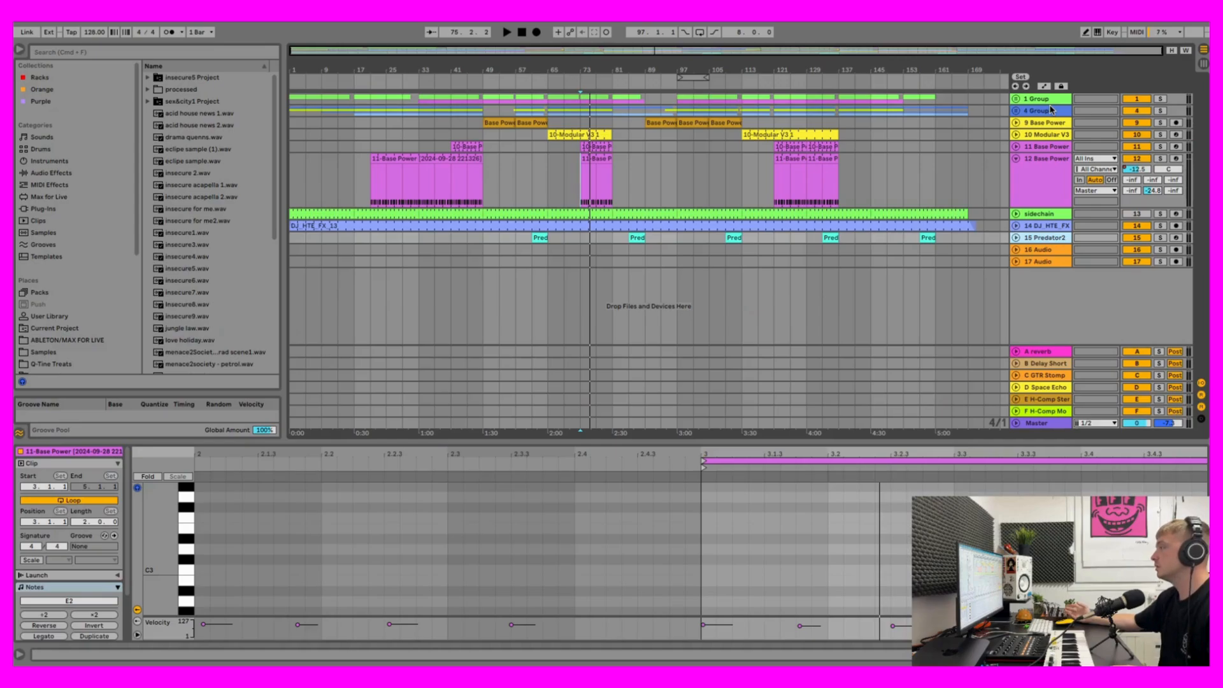
{"action": "left_click", "coordinate": [1017, 160]}
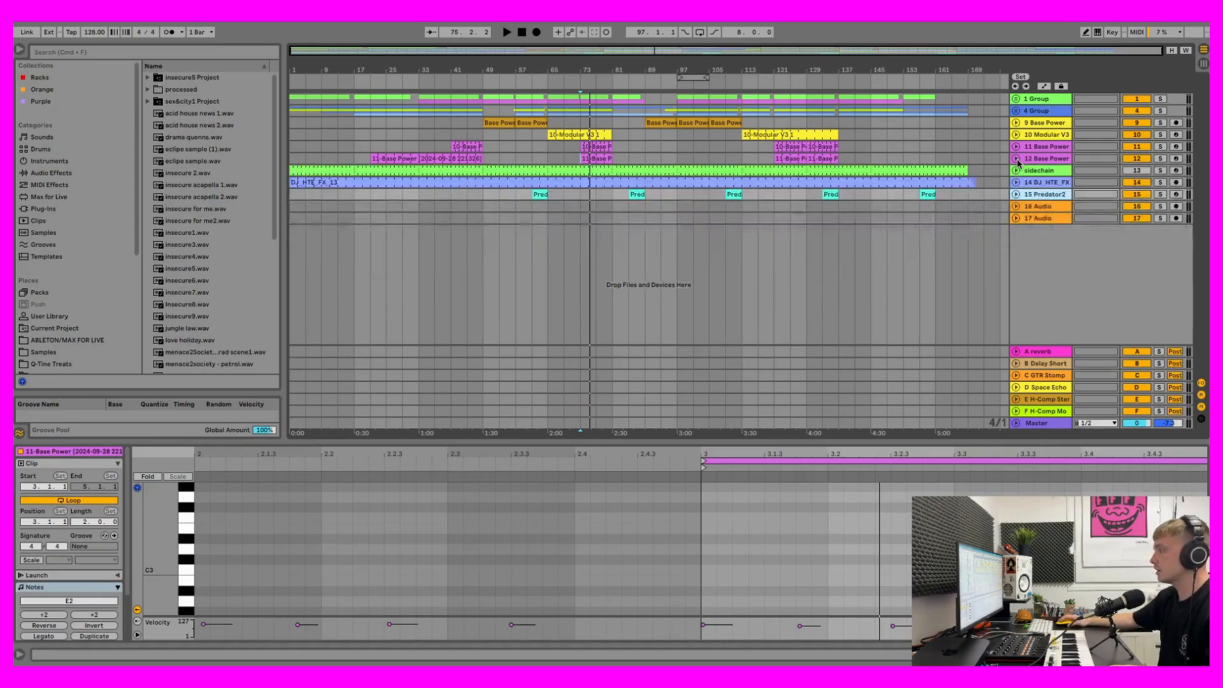
{"action": "left_click", "coordinate": [1017, 160]}
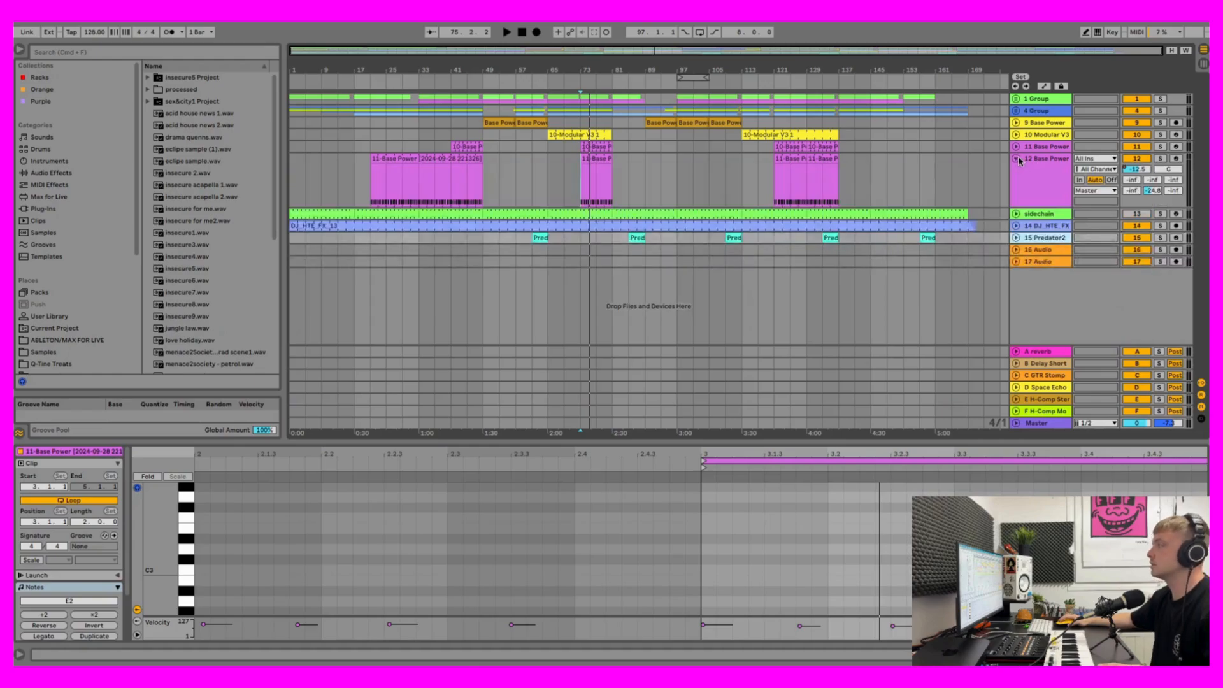
{"action": "left_click", "coordinate": [1017, 160]}
Step: Select the 11 Base Power clip at bar 73, play briefly from there, stop, and select the 12 Base Power track
{"action": "left_click", "coordinate": [582, 148]}
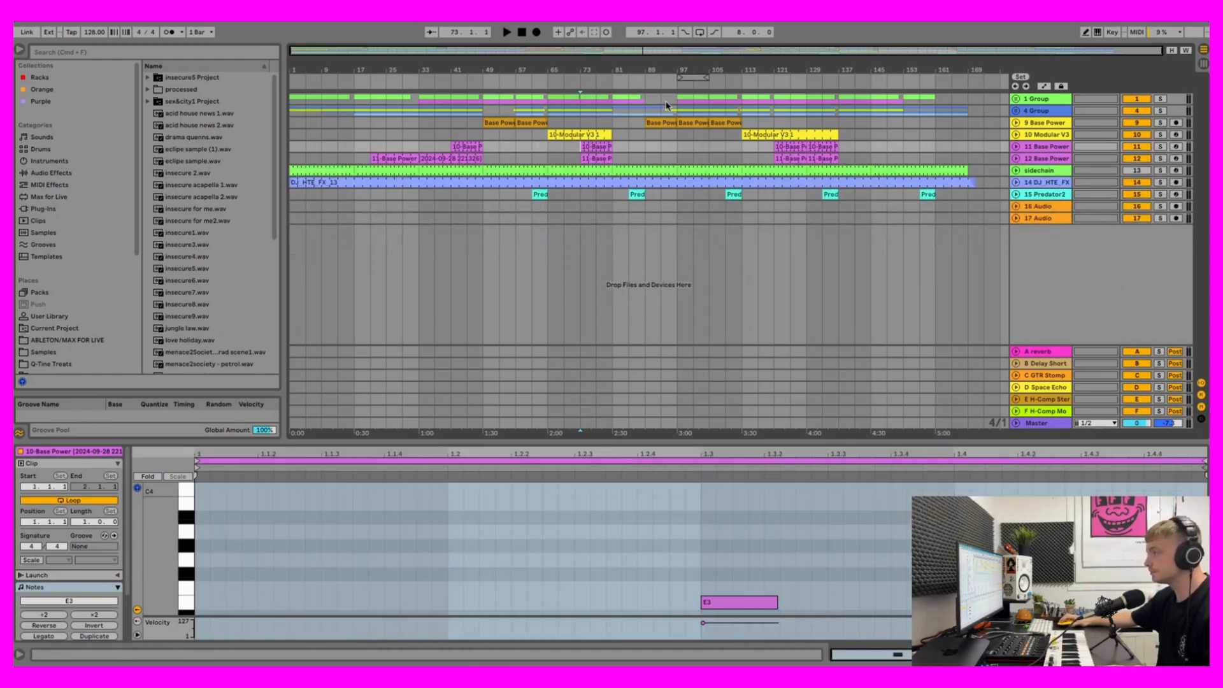
{"action": "left_click", "coordinate": [507, 32]}
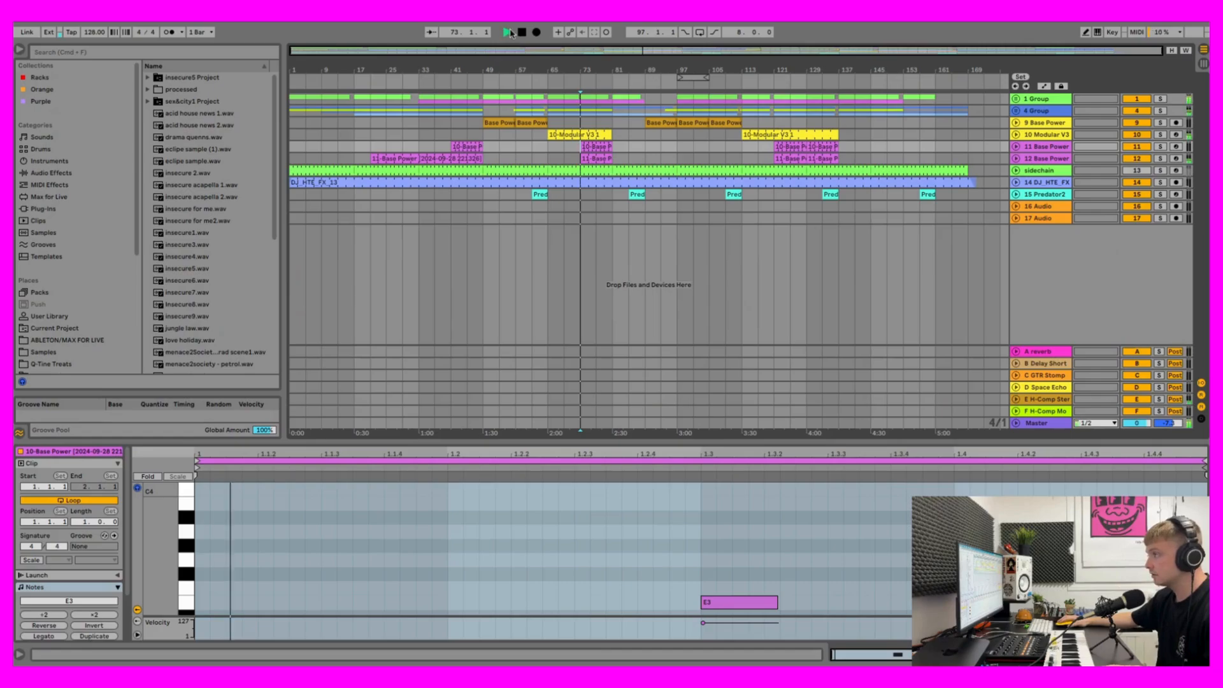
{"action": "left_click", "coordinate": [523, 31]}
{"action": "left_click", "coordinate": [1026, 160]}
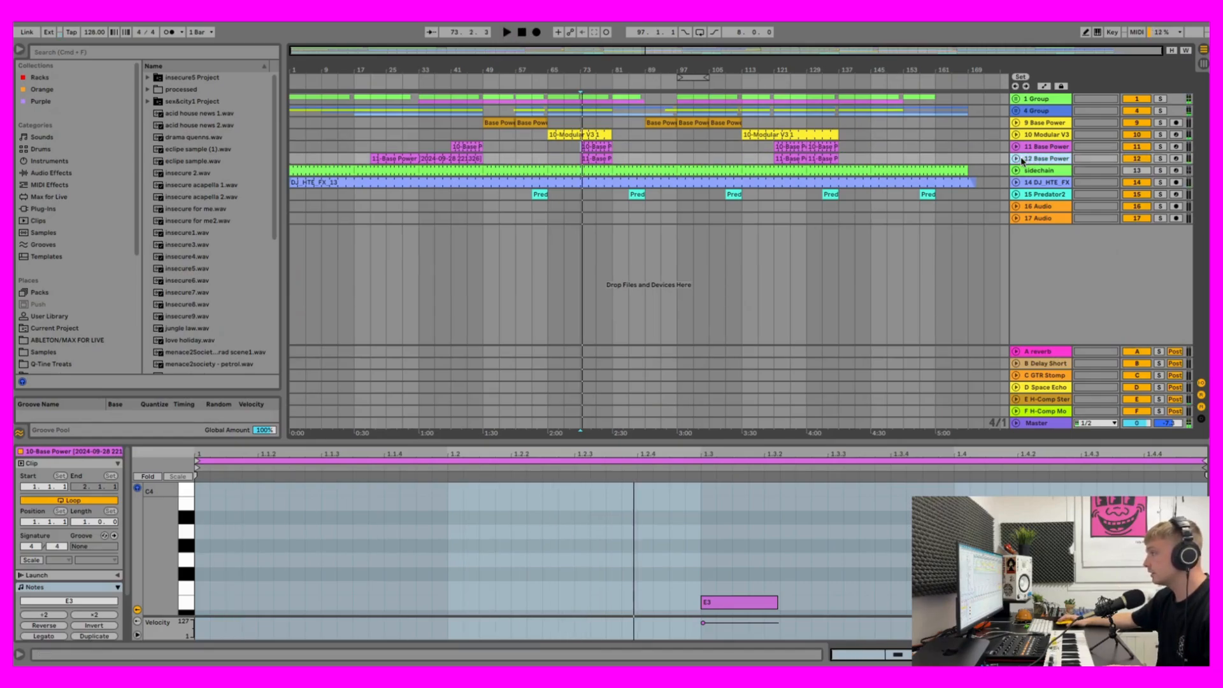
Step: Show the 1 Group's devices, look inside the 4 Group and fold it again, and return the playback position to bar 1
{"action": "left_click", "coordinate": [1018, 104]}
{"action": "left_click", "coordinate": [1017, 111]}
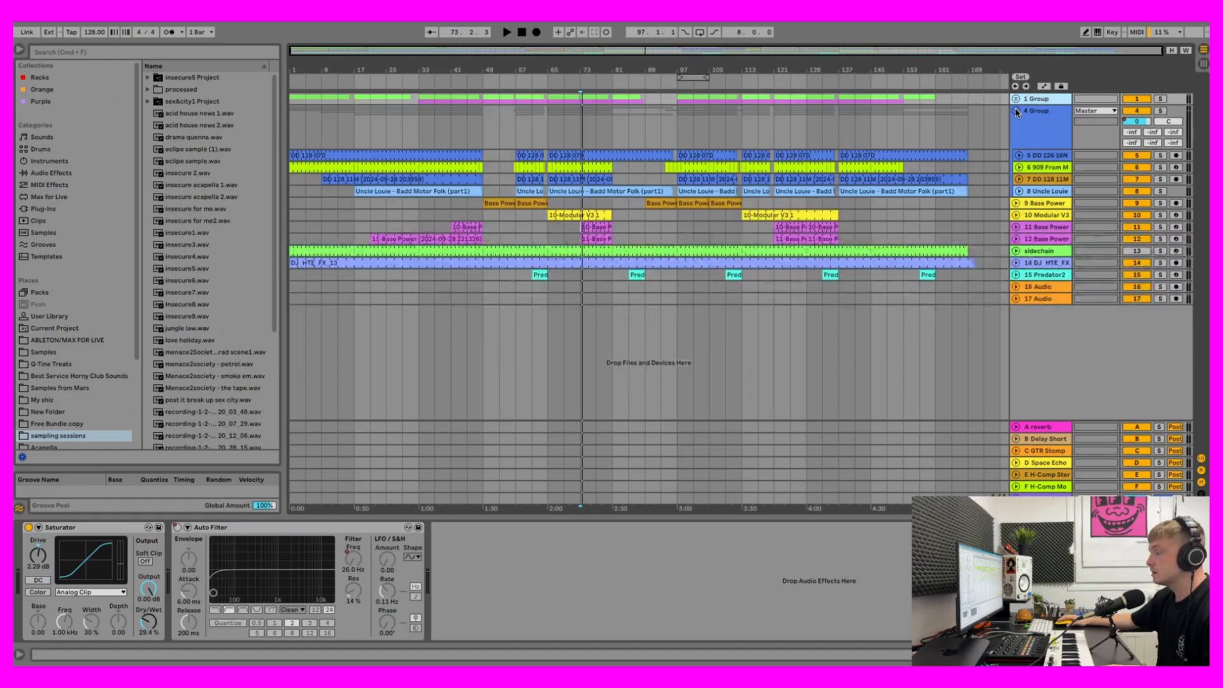
{"action": "left_click", "coordinate": [1017, 111]}
{"action": "left_click", "coordinate": [522, 32]}
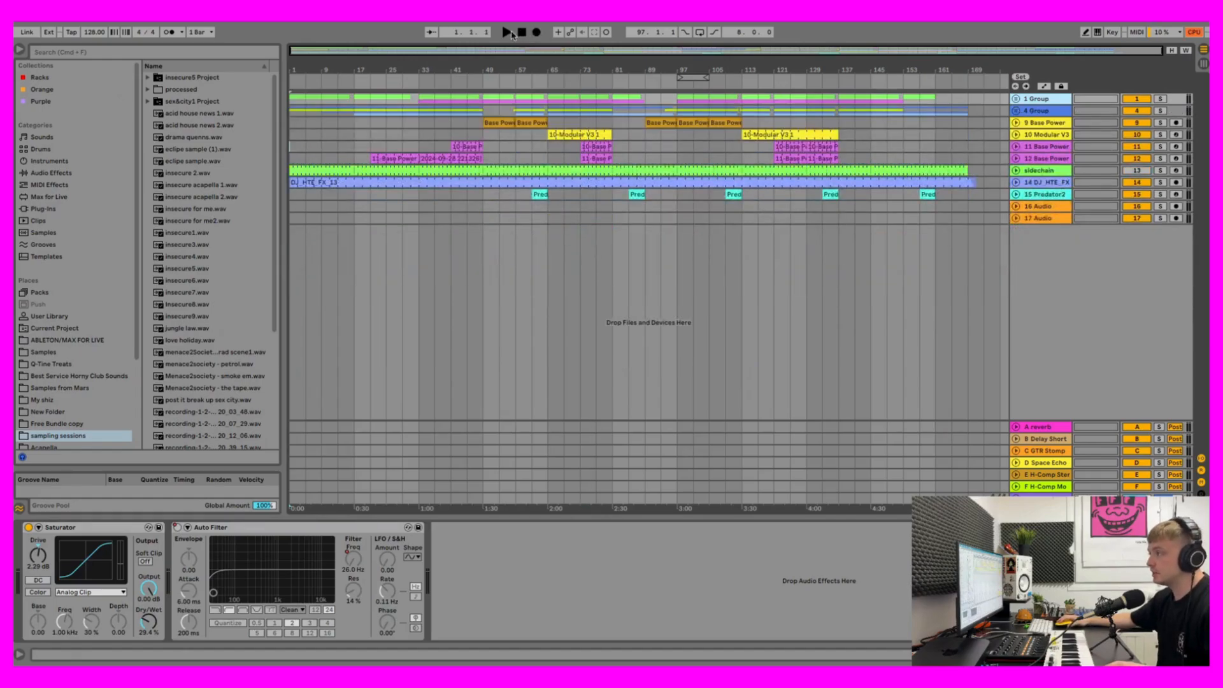
Step: Audition the arrangement briefly from bar 1 and again from bar 29, stopping playback each time
{"action": "left_click", "coordinate": [510, 33]}
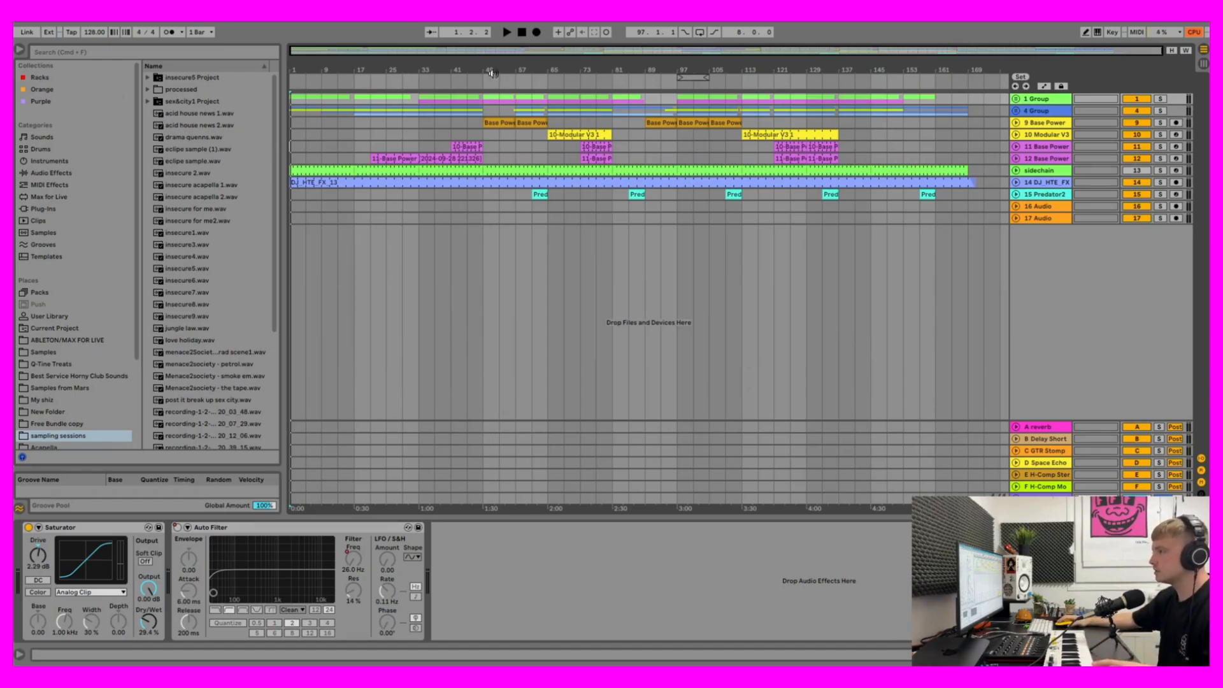
{"action": "left_click", "coordinate": [402, 135]}
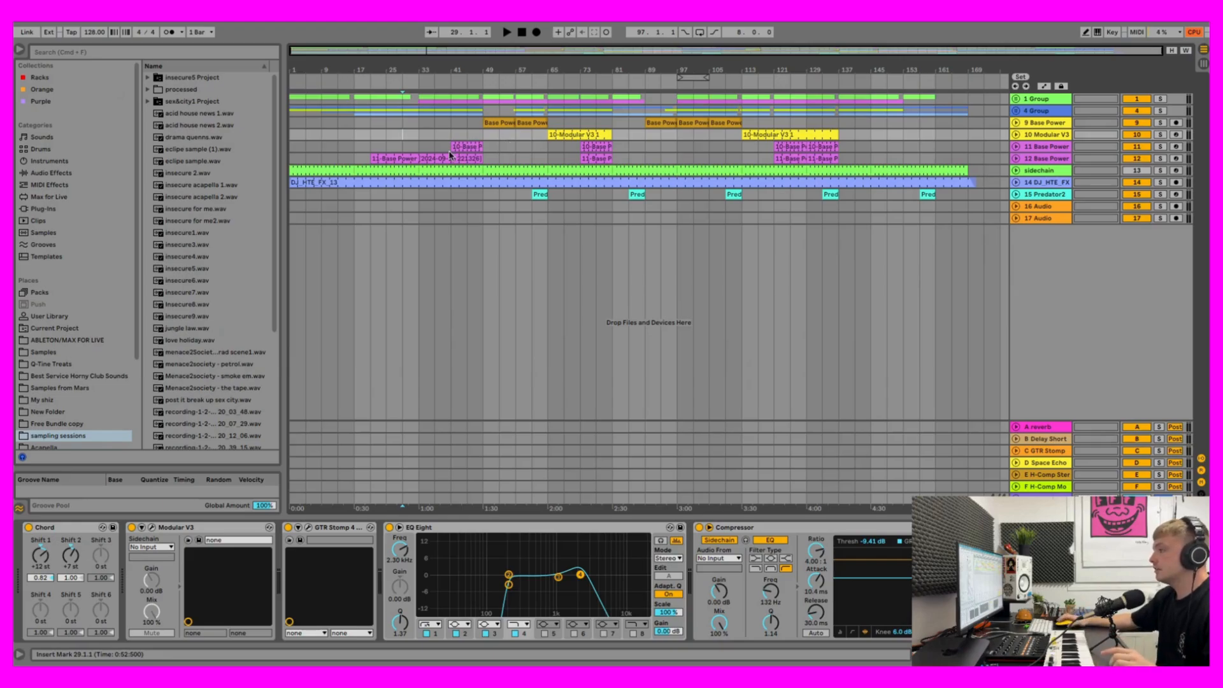
{"action": "left_click", "coordinate": [507, 32]}
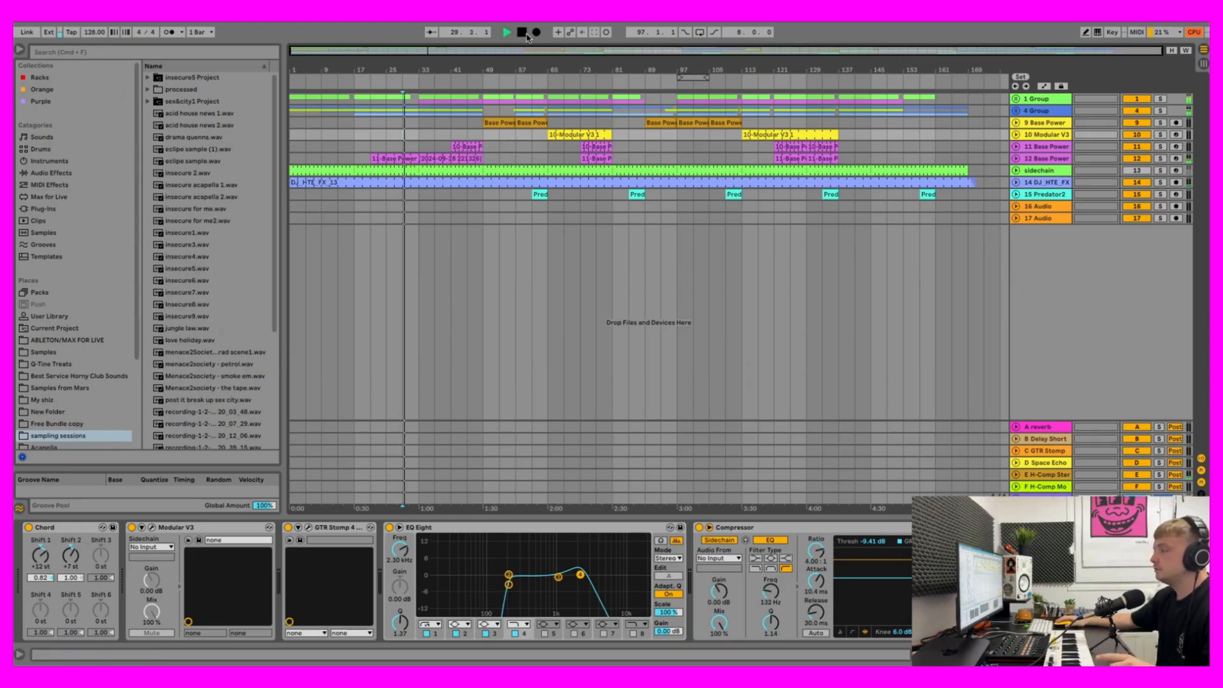
{"action": "left_click", "coordinate": [523, 33]}
Step: Move the start position to bar 33, audition the arrangement from there, and stop playback
{"action": "left_click", "coordinate": [406, 158]}
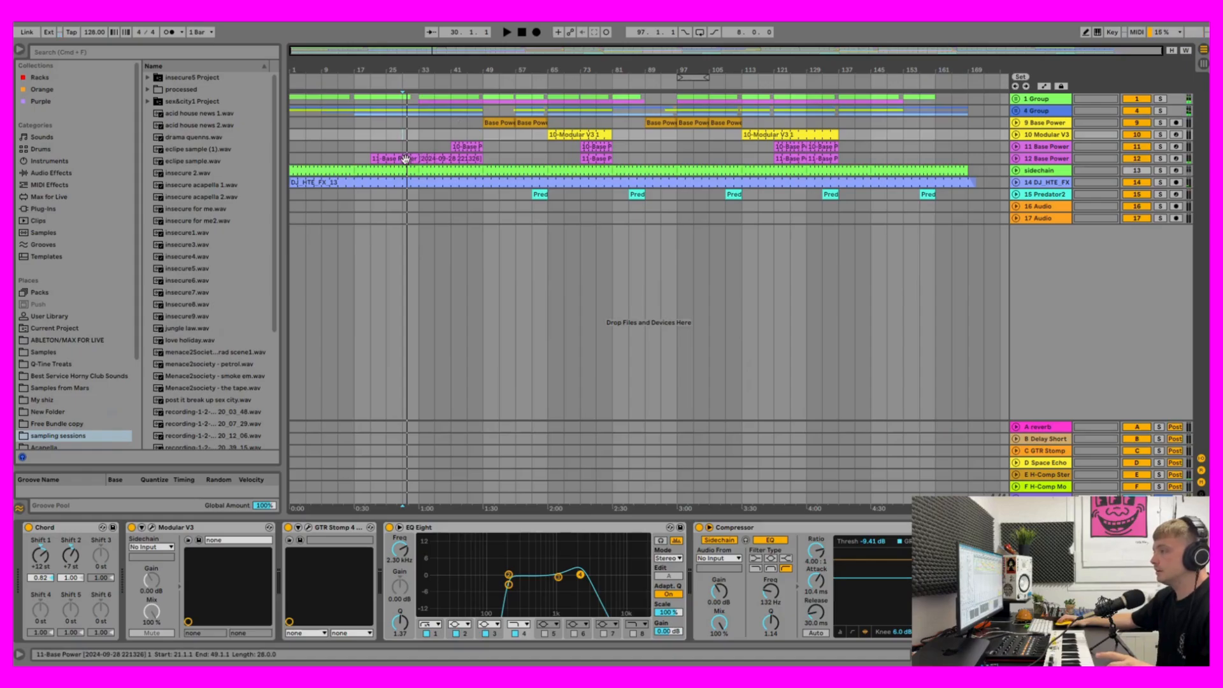
{"action": "left_click", "coordinate": [424, 159]}
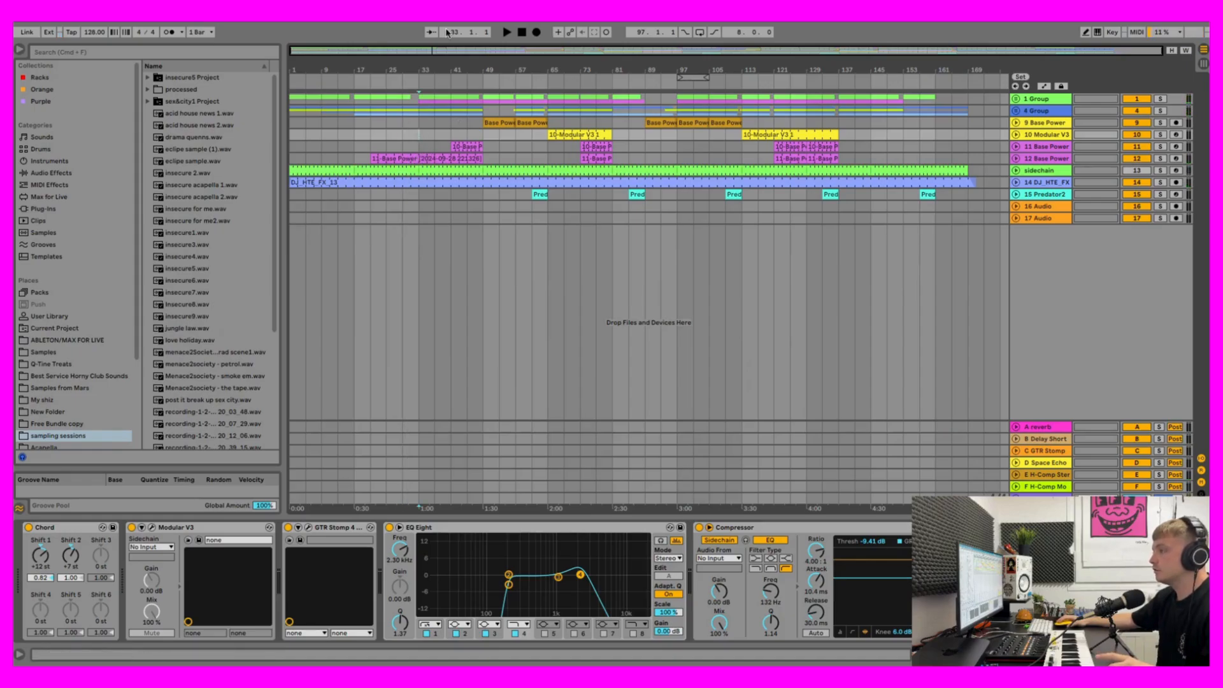
{"action": "left_click", "coordinate": [508, 32]}
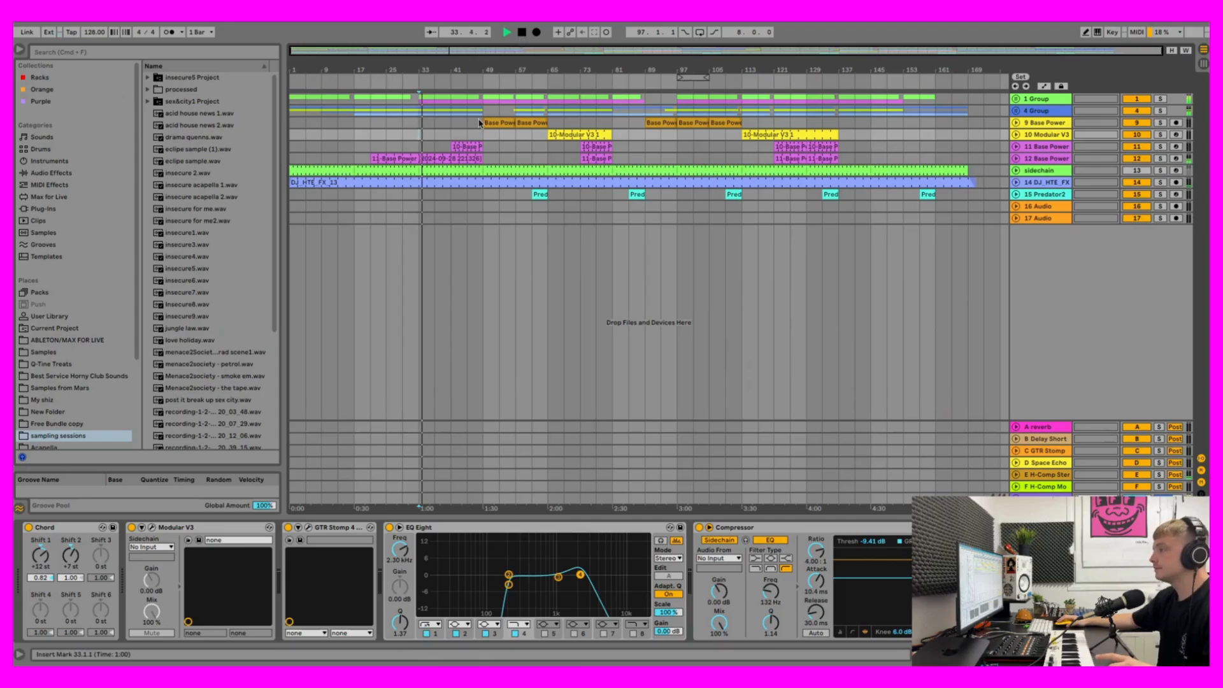
{"action": "left_click", "coordinate": [522, 32]}
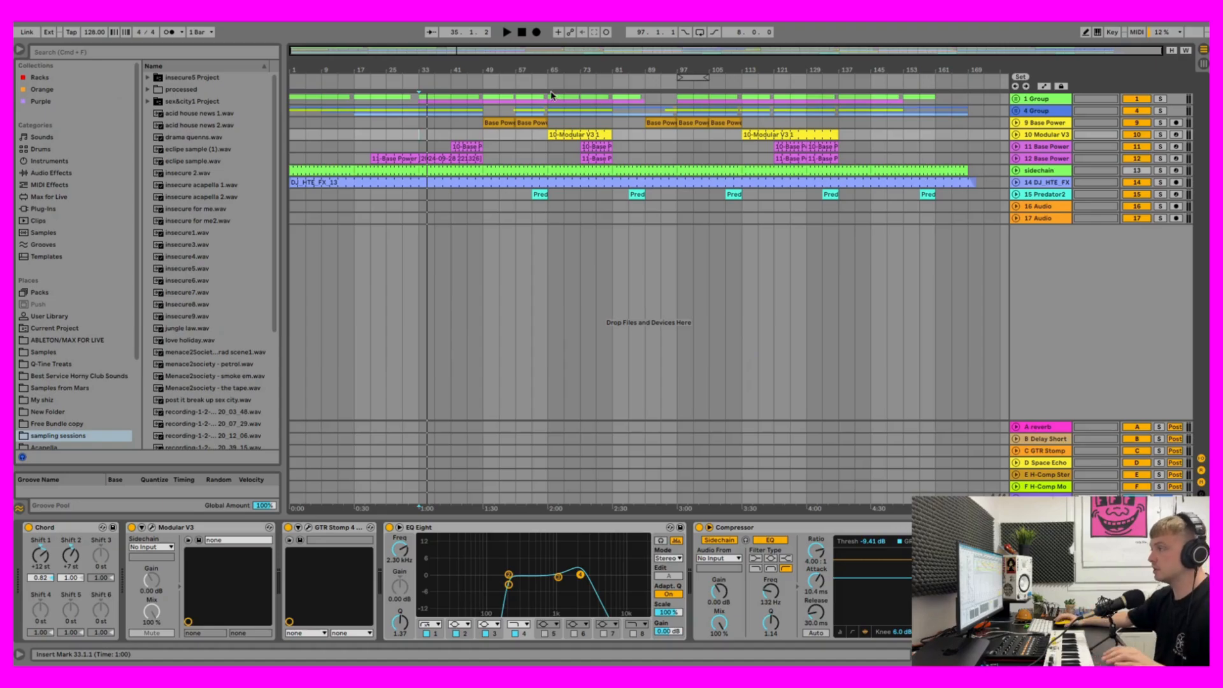
Step: Play the arrangement from bar 41 into the Base Power section that starts at bar 49
{"action": "left_click", "coordinate": [452, 139]}
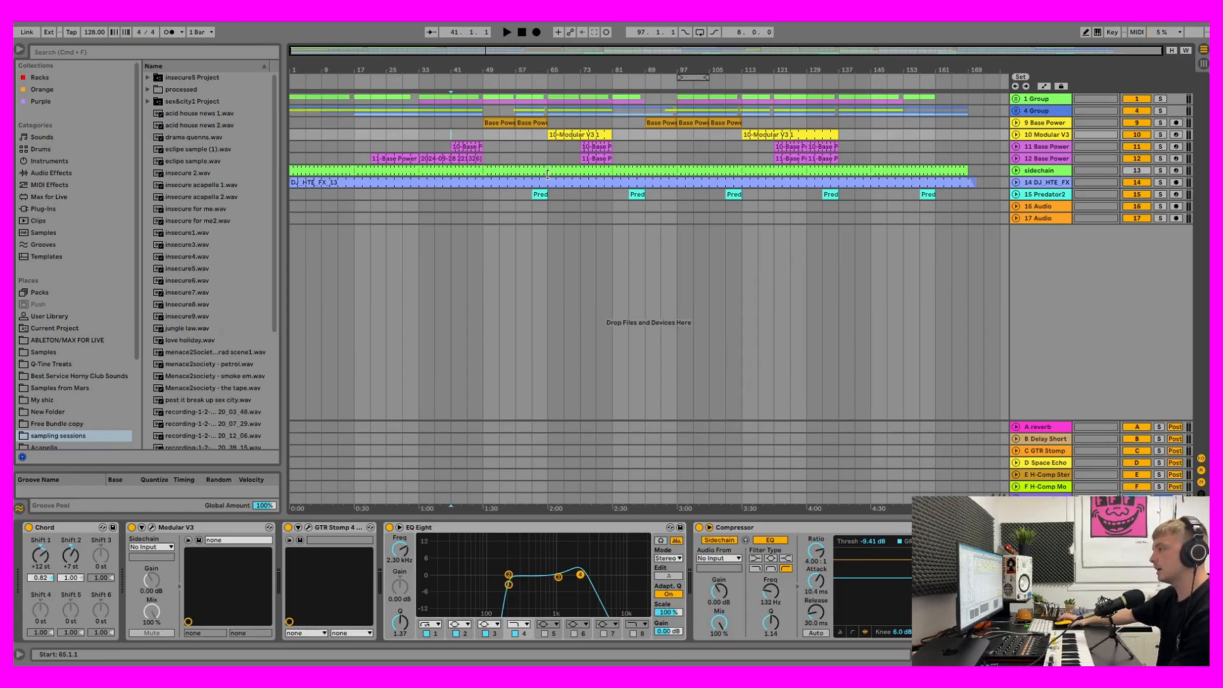
{"action": "left_click", "coordinate": [422, 125]}
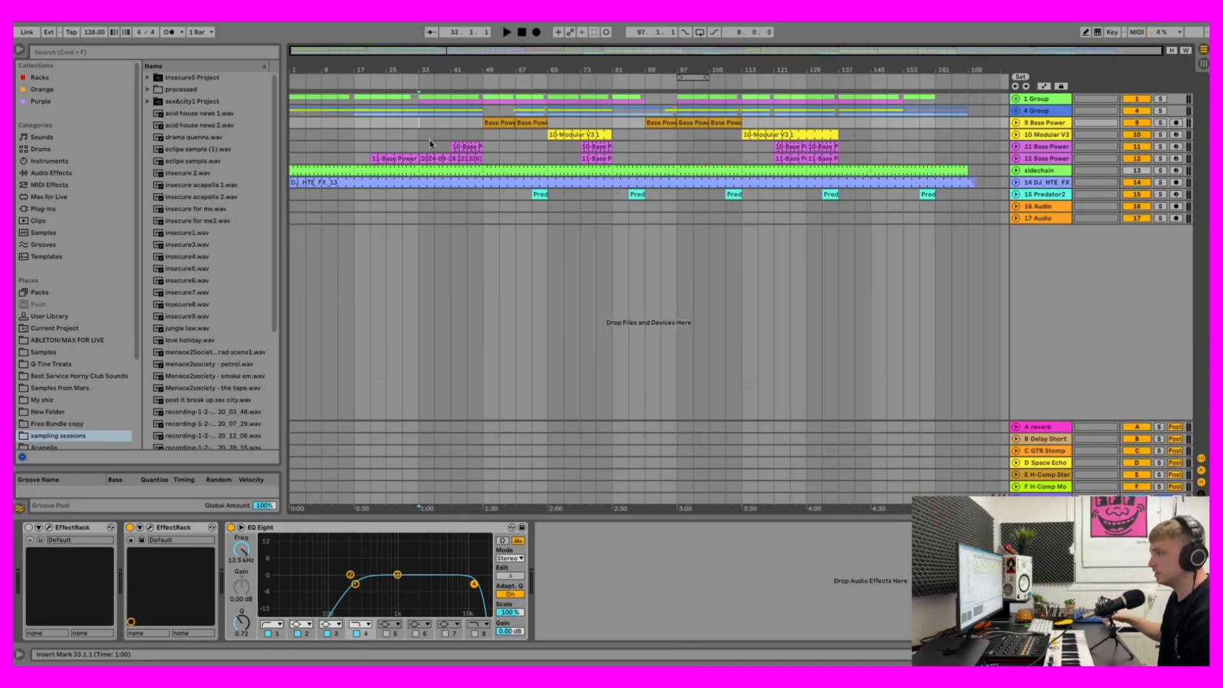
{"action": "left_click", "coordinate": [508, 32]}
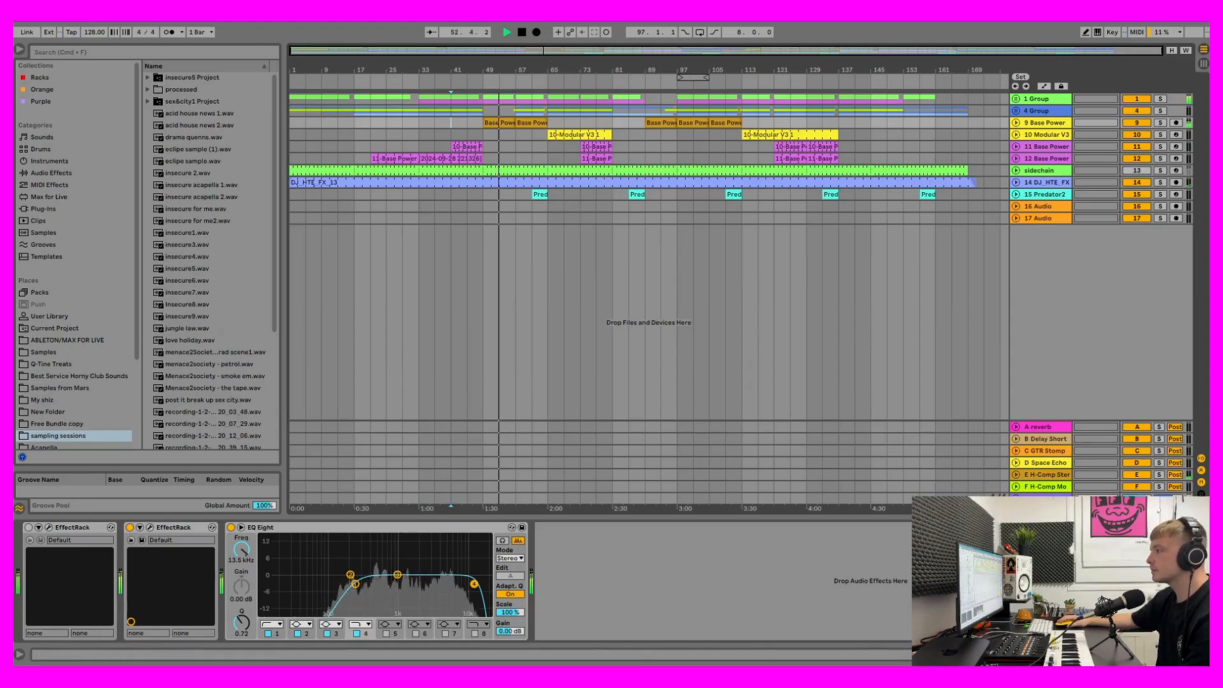
Step: Unfold the 4 Group and its 909 From Mars track, and open the notes of the snare fill clip at bar 96
{"action": "left_click_drag", "start_coordinate": [521, 69], "coordinate": [732, 121]}
{"action": "left_click", "coordinate": [1017, 111]}
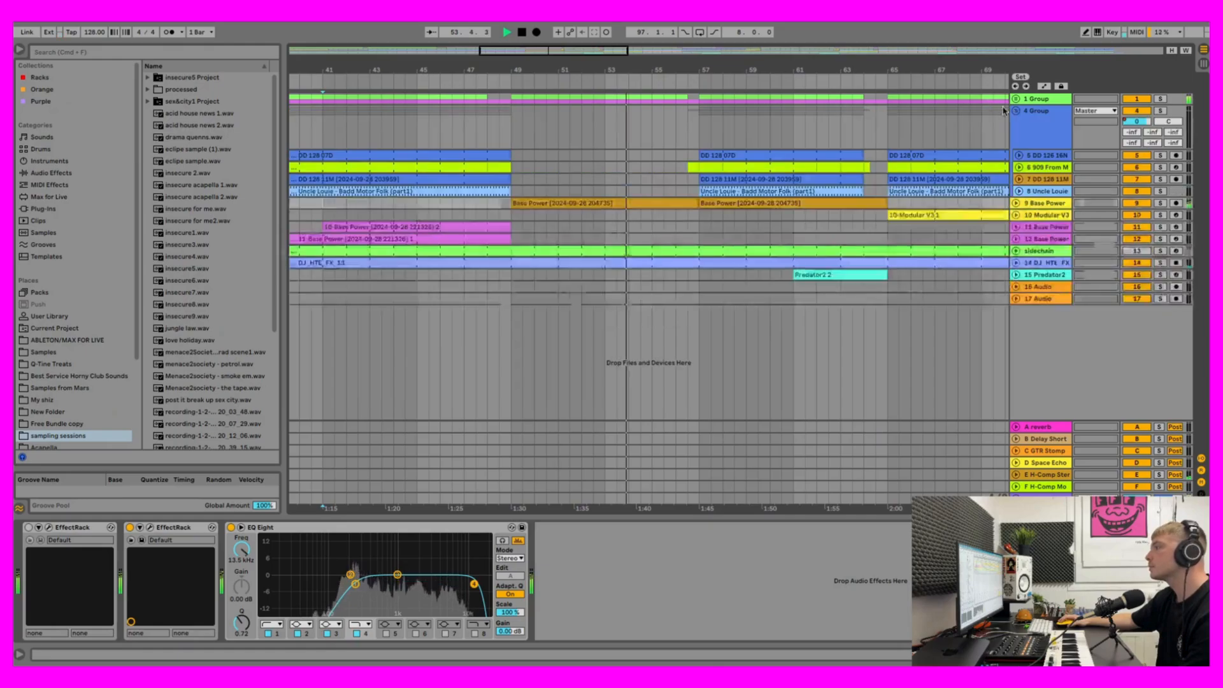
{"action": "left_click", "coordinate": [1020, 167]}
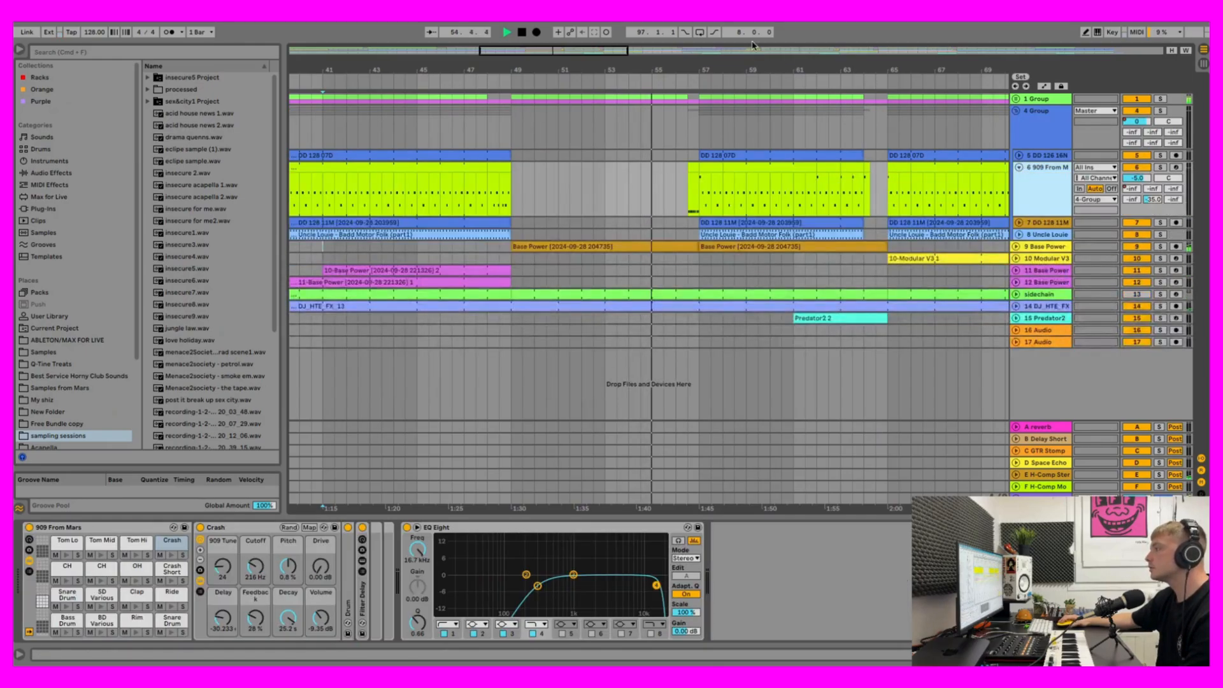
{"action": "left_click_drag", "start_coordinate": [765, 51], "coordinate": [759, 93]}
{"action": "double_click", "coordinate": [655, 166]}
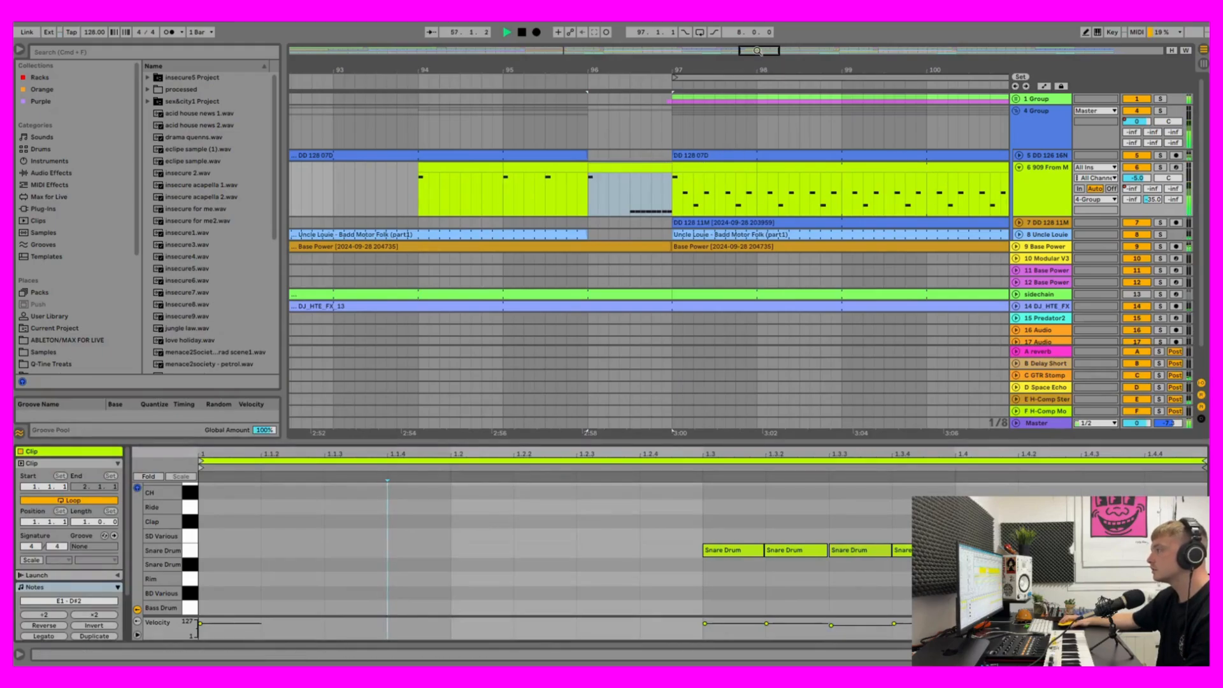
Step: Return to the section around bars 57 to 65, unfold the 9 Base Power track, and stop playback
{"action": "left_click_drag", "start_coordinate": [758, 51], "coordinate": [627, 53]}
{"action": "scroll", "coordinate": [762, 180], "scroll_direction": "down", "scroll_amount": 1}
{"action": "scroll", "coordinate": [892, 180], "scroll_direction": "up", "scroll_amount": 1}
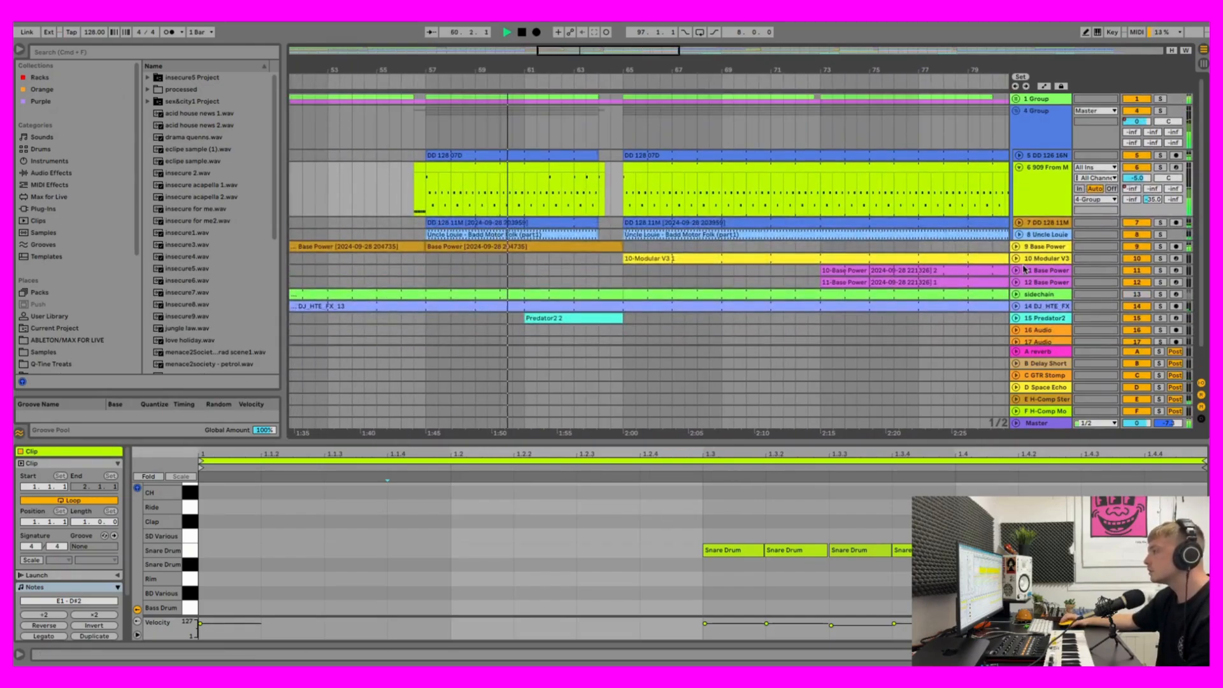
{"action": "left_click", "coordinate": [1019, 236]}
{"action": "left_click", "coordinate": [1019, 236]}
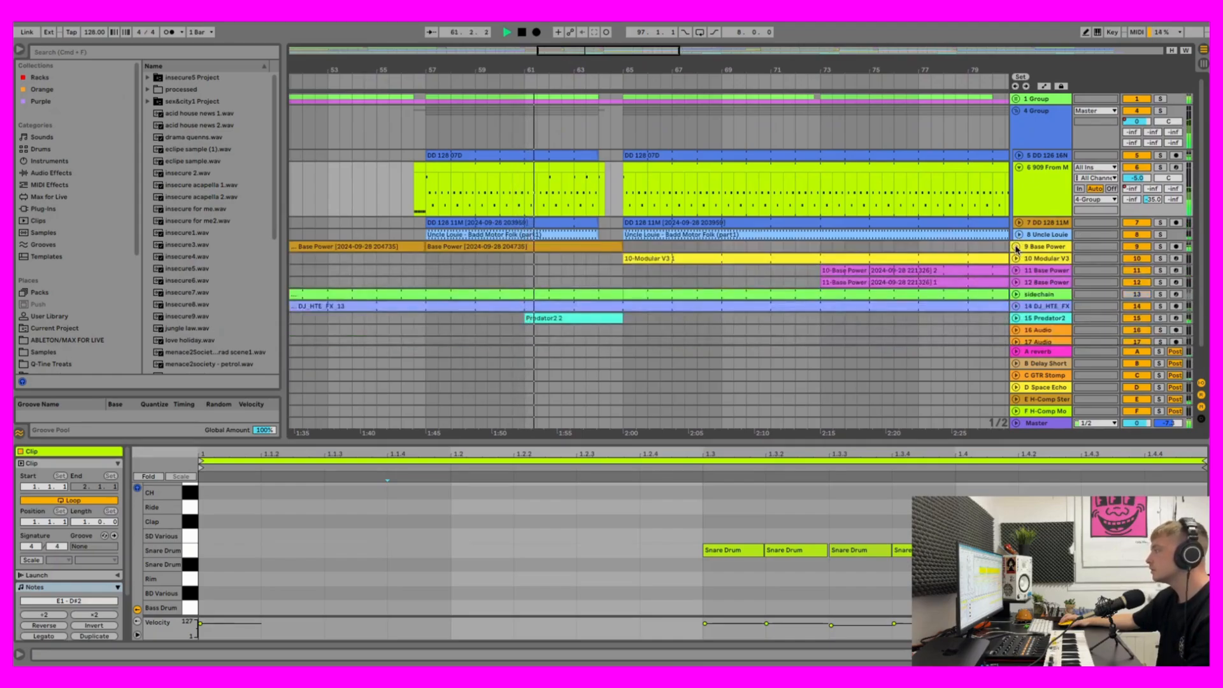
{"action": "left_click", "coordinate": [1016, 247]}
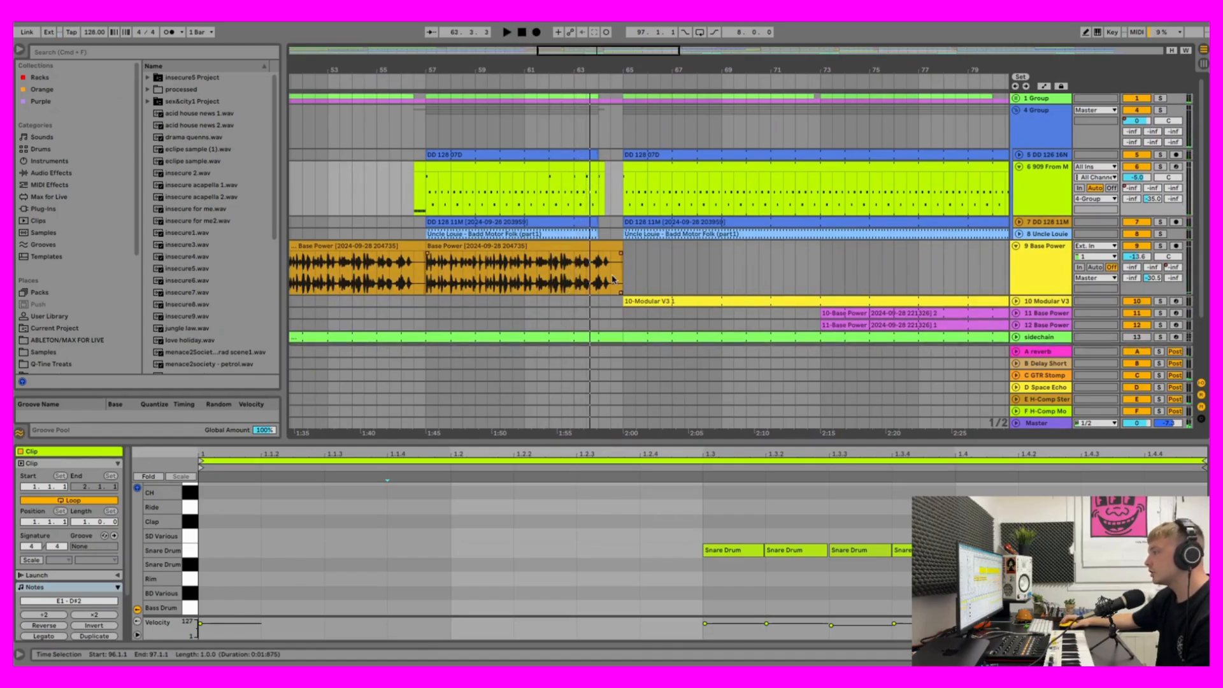
Step: Show the devices of the C GTR Stomp return track, and hide the device view again
{"action": "scroll", "coordinate": [776, 263], "scroll_direction": "down", "scroll_amount": 3}
{"action": "scroll", "coordinate": [775, 263], "scroll_direction": "up", "scroll_amount": 1}
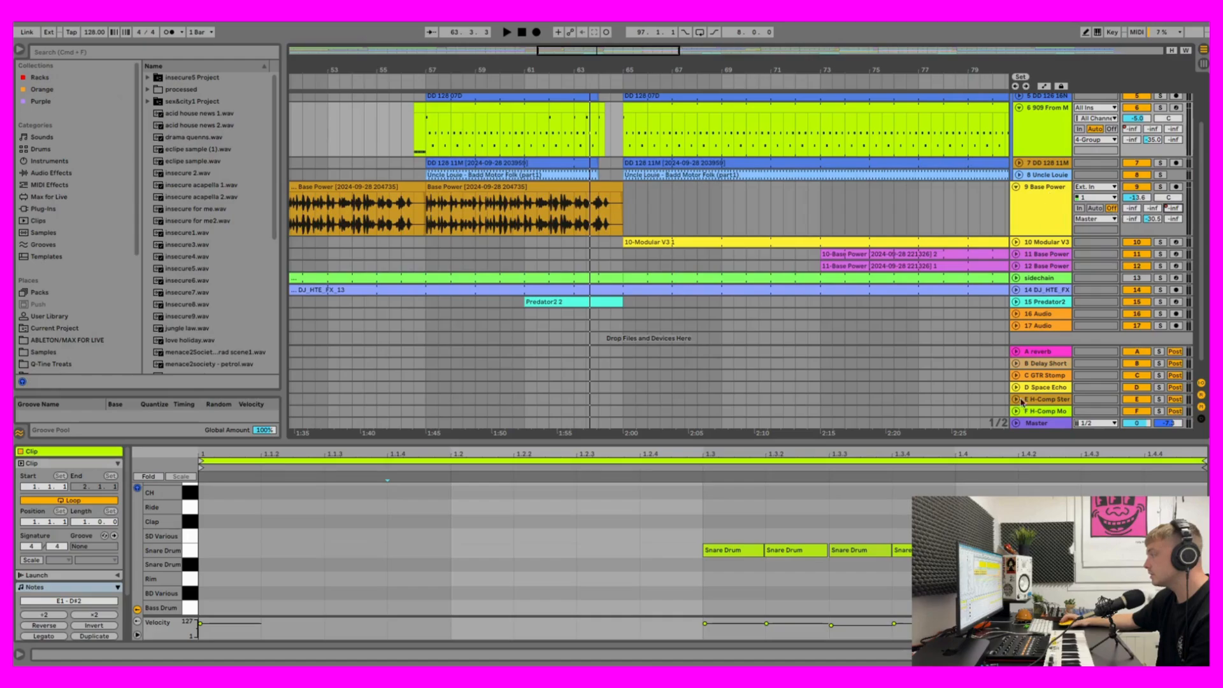
{"action": "scroll", "coordinate": [1052, 387], "scroll_direction": "down", "scroll_amount": 1}
{"action": "left_click", "coordinate": [1052, 376]}
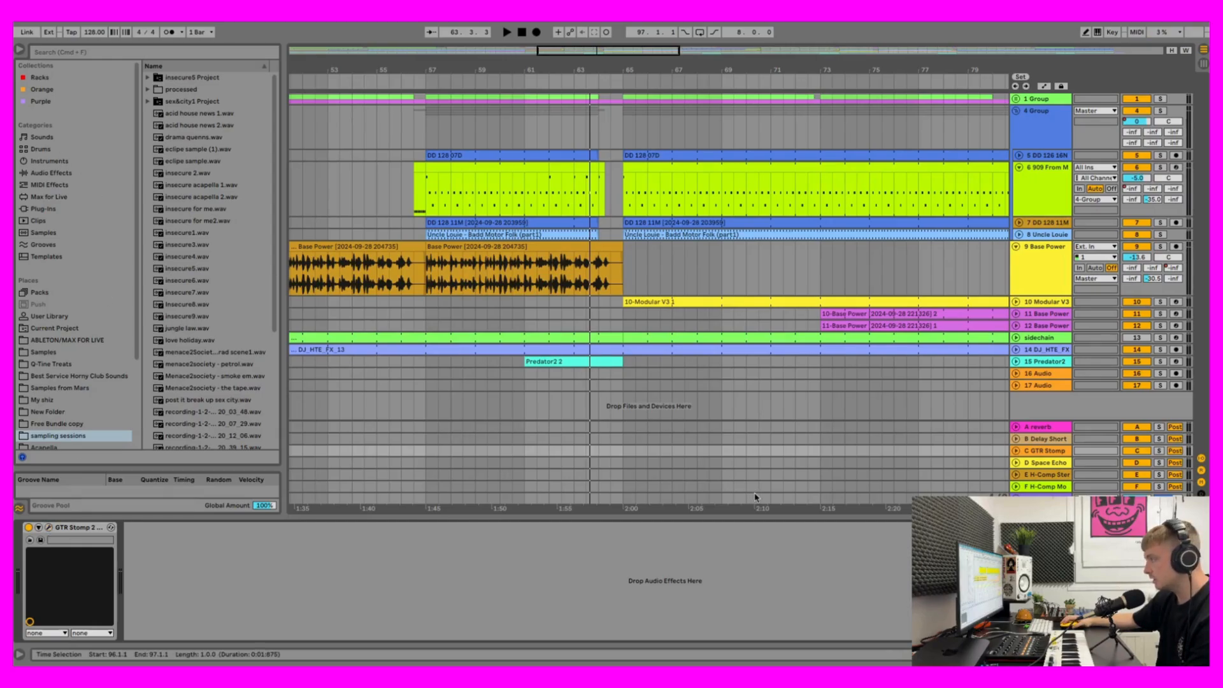
{"action": "left_click_drag", "start_coordinate": [764, 518], "coordinate": [769, 593]}
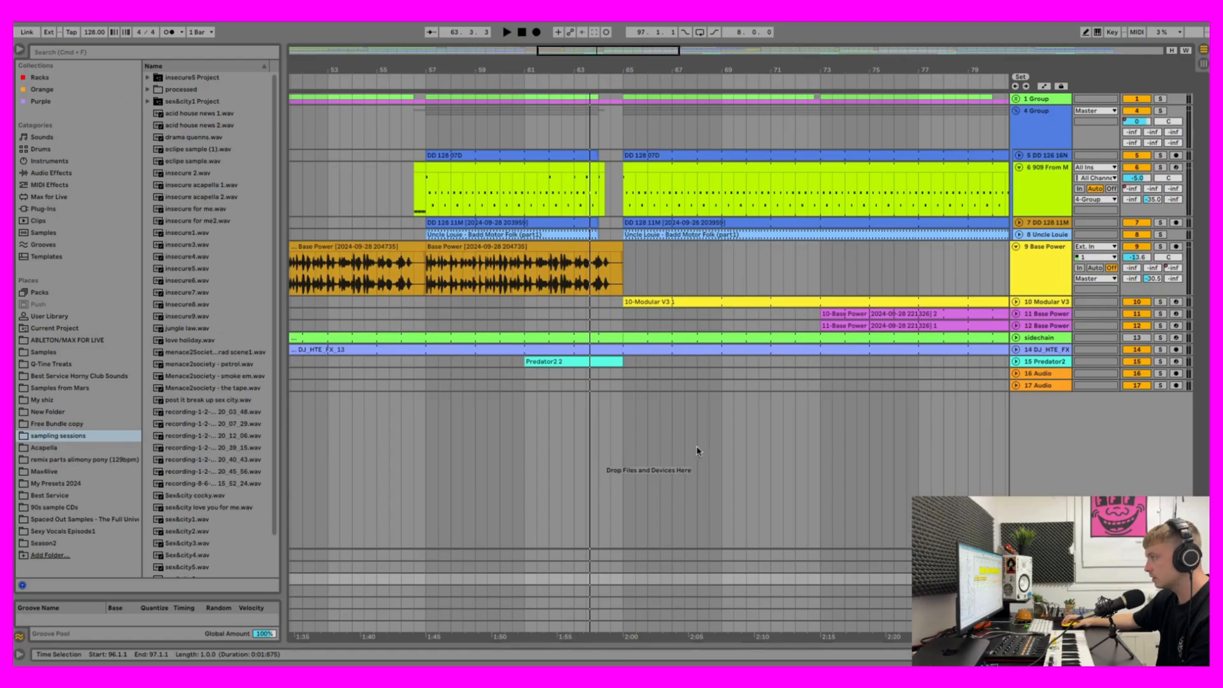
Step: Highlight the tail of the 9 Base Power clip just before bar 65, and place the start position at bar 63
{"action": "left_click", "coordinate": [602, 283]}
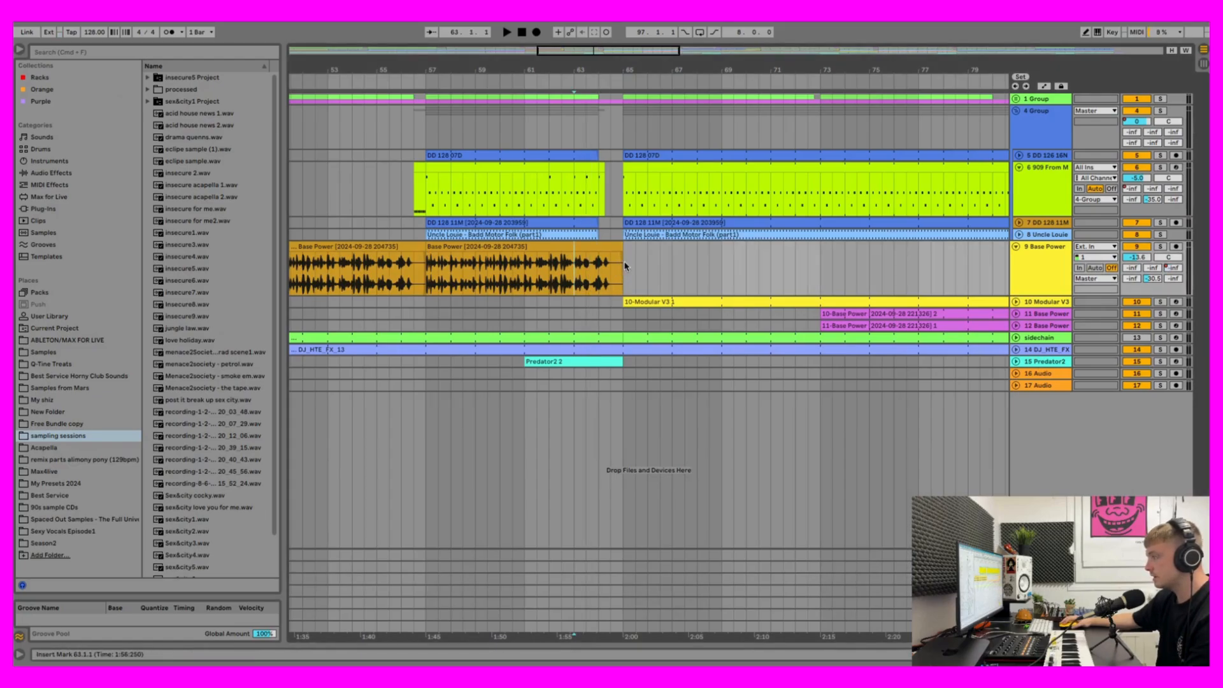
{"action": "left_click_drag", "start_coordinate": [623, 264], "coordinate": [616, 262]}
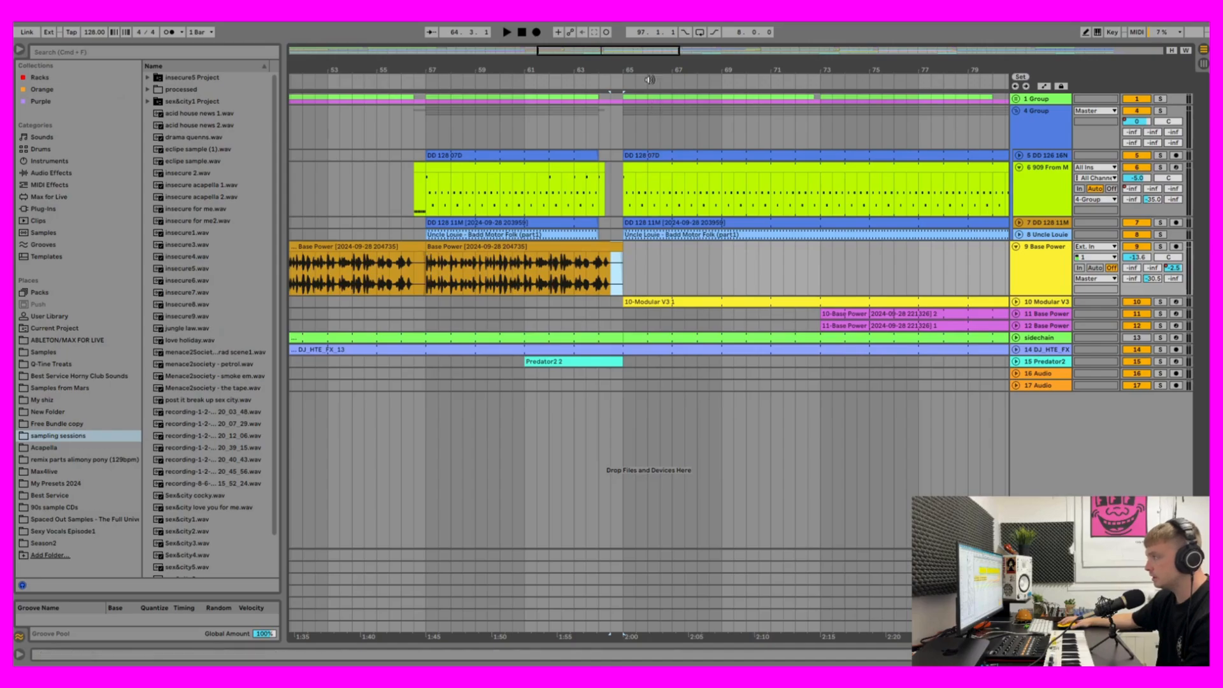
{"action": "left_click_drag", "start_coordinate": [627, 51], "coordinate": [613, 77]}
{"action": "left_click", "coordinate": [659, 266]}
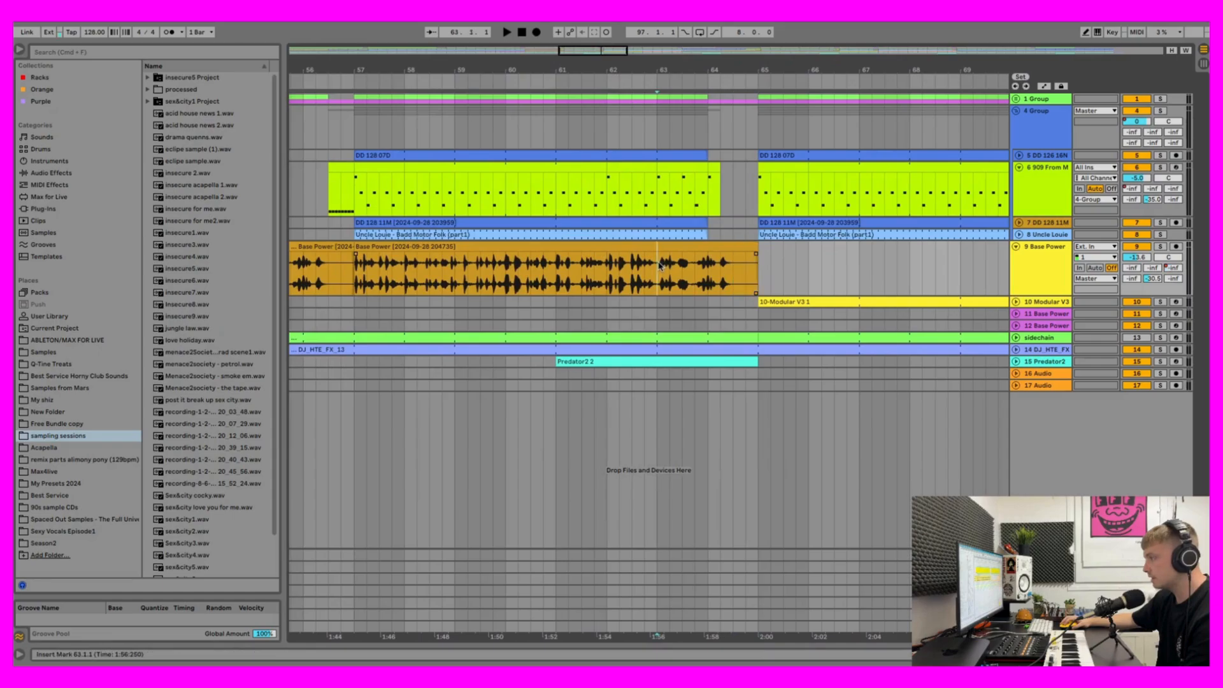
Step: Unfold the 15 Predator2 track and audition the arrangement from bar 60 through its clip into the next section
{"action": "left_click", "coordinate": [1017, 362]}
{"action": "left_click", "coordinate": [501, 374]}
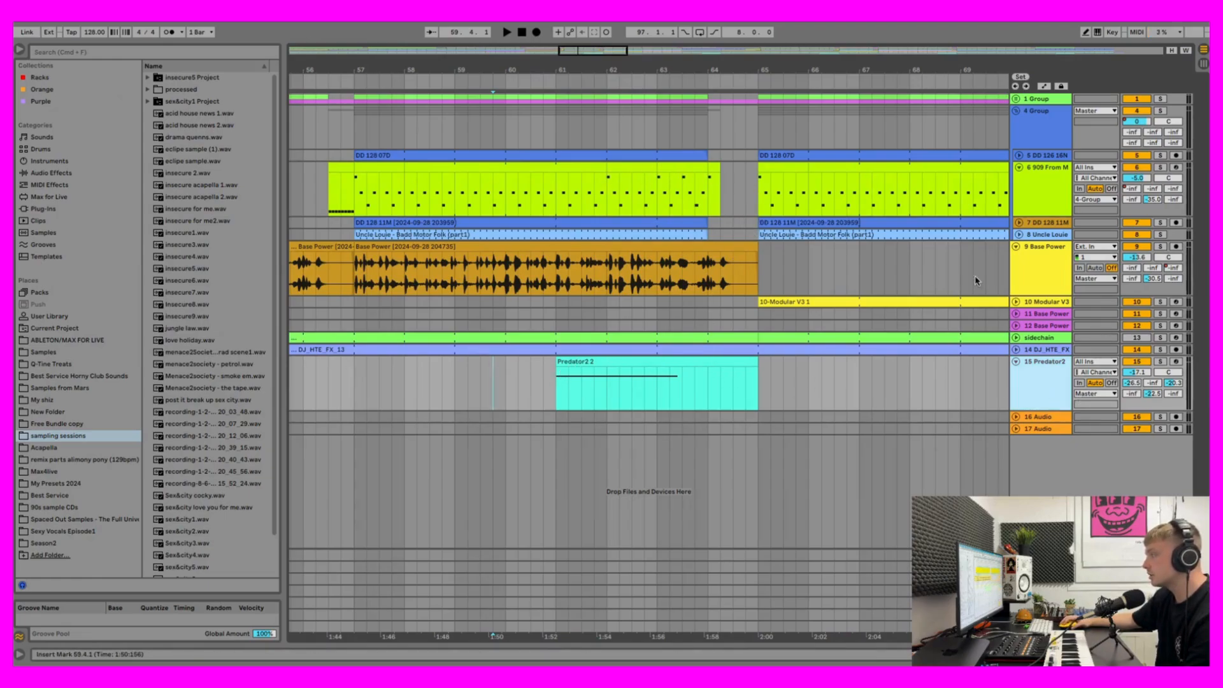
{"action": "left_click", "coordinate": [506, 379]}
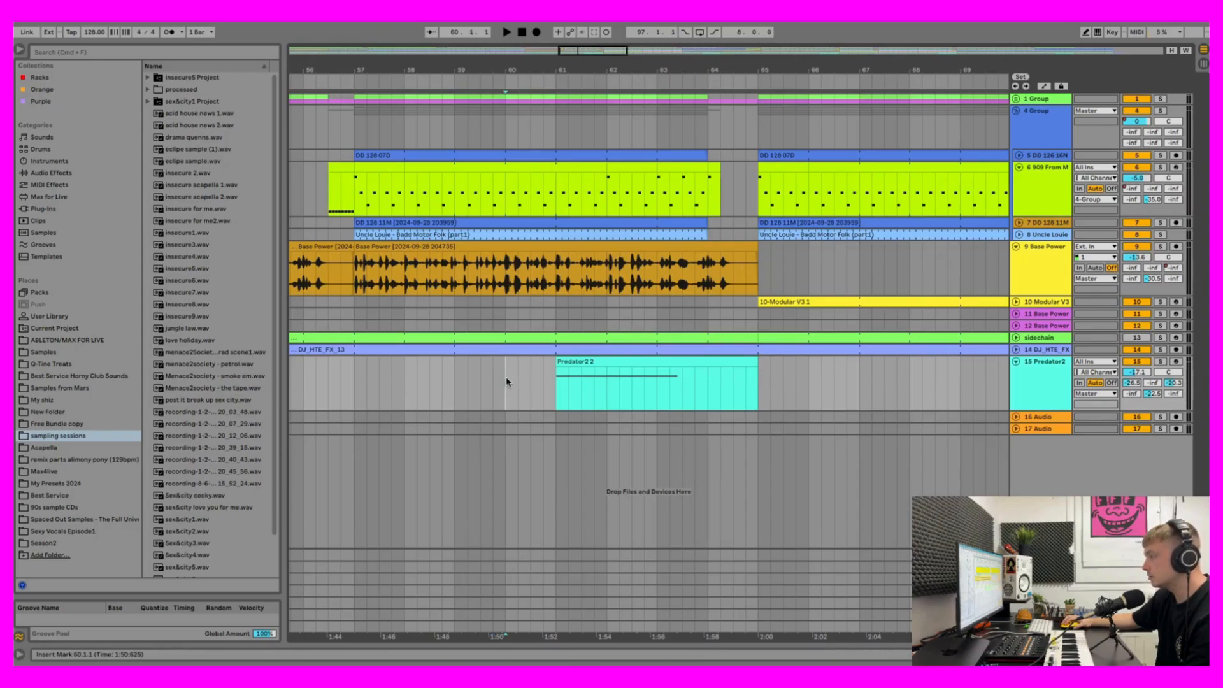
{"action": "left_click", "coordinate": [511, 33]}
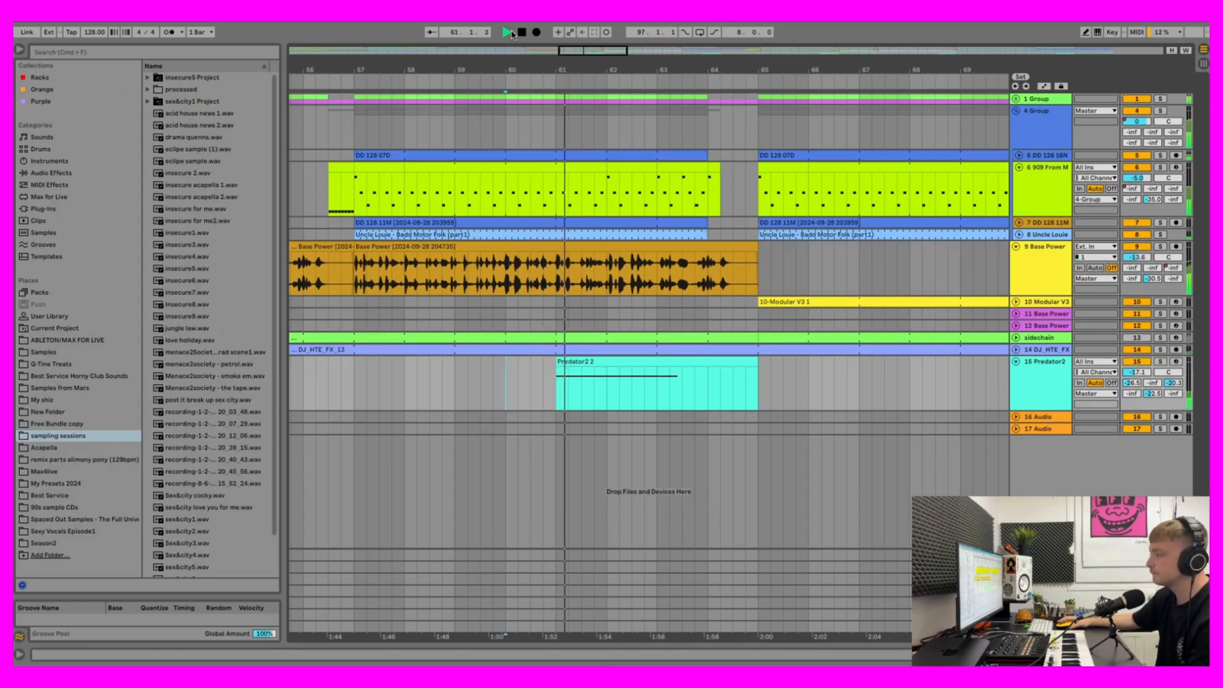
{"action": "left_click_drag", "start_coordinate": [637, 74], "coordinate": [603, 50]}
{"action": "left_click_drag", "start_coordinate": [718, 54], "coordinate": [665, 54]}
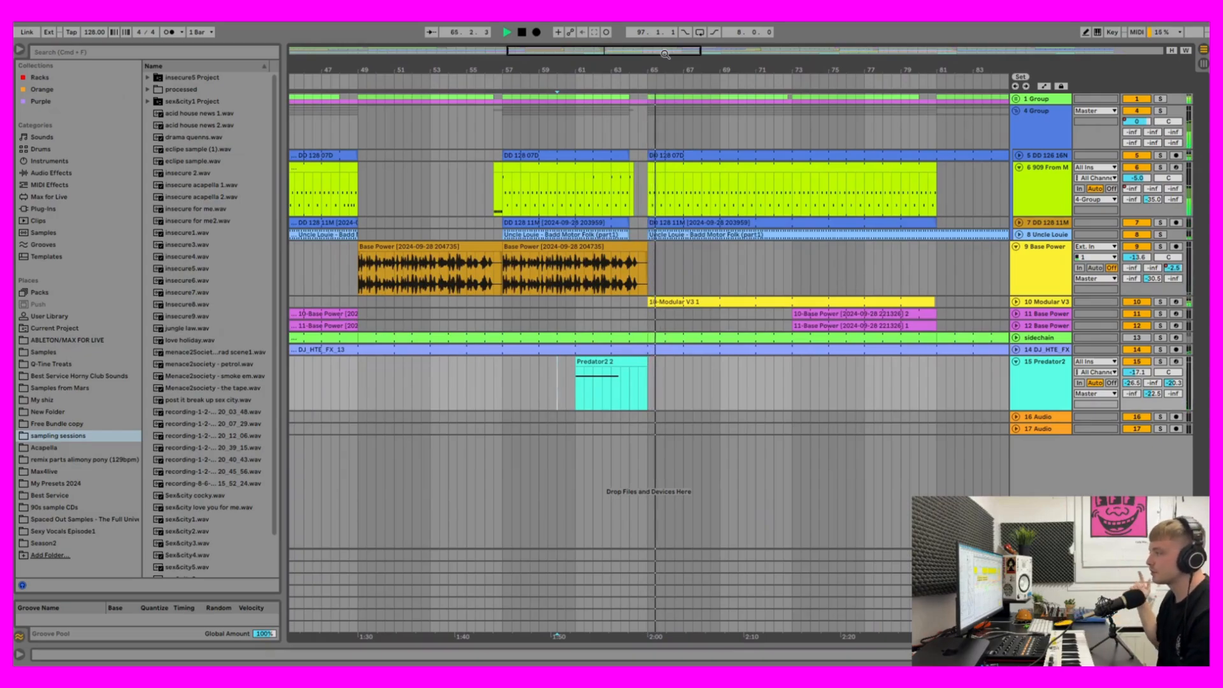
{"action": "left_click_drag", "start_coordinate": [665, 54], "coordinate": [826, 55]}
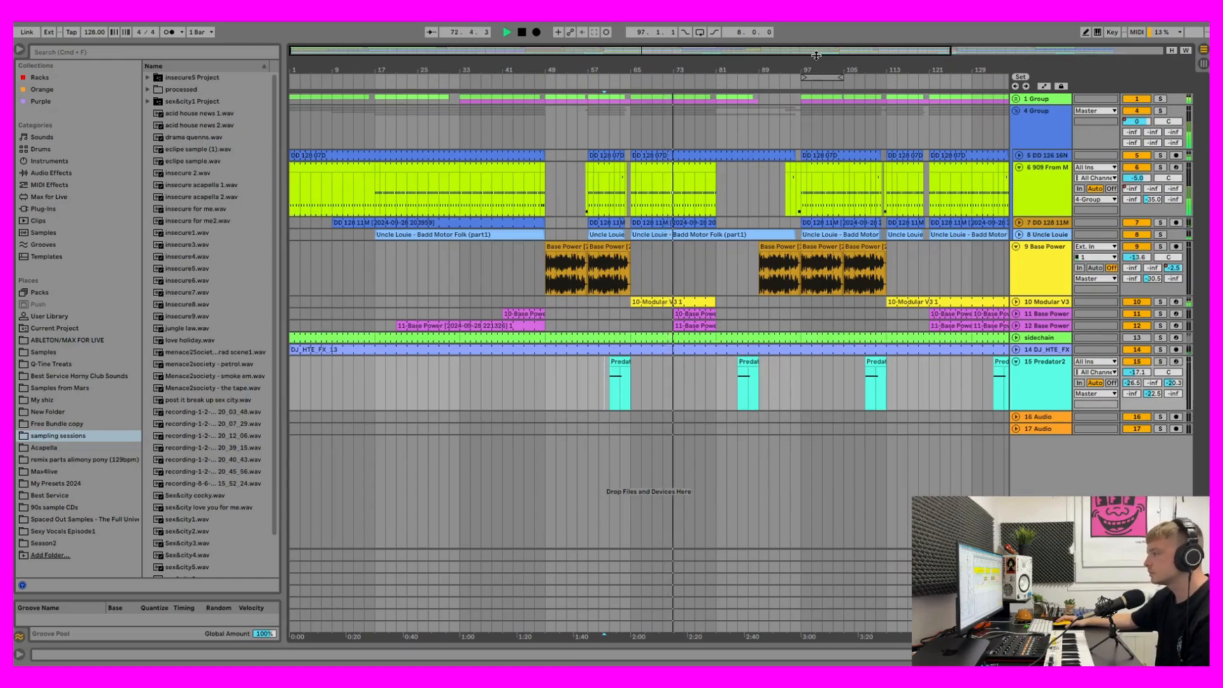
Step: Fold the 9 Base Power track, show the whole arrangement, and stop playback
{"action": "left_click", "coordinate": [1016, 247]}
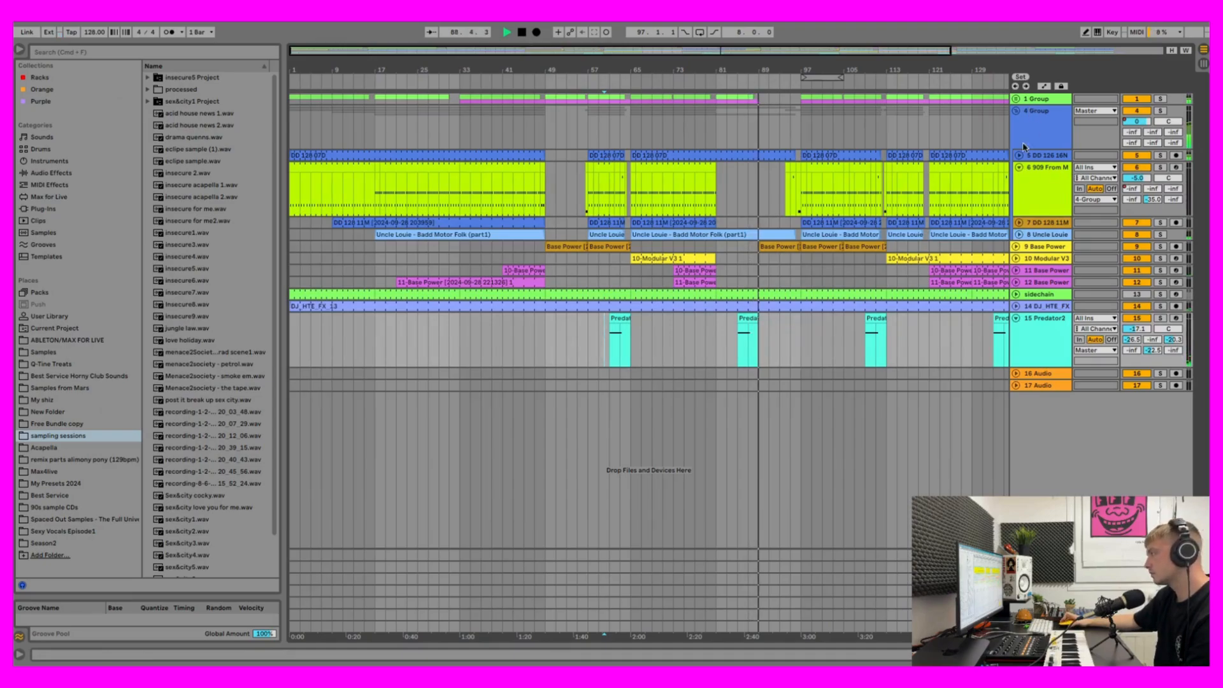
{"action": "left_click_drag", "start_coordinate": [675, 68], "coordinate": [804, 51]}
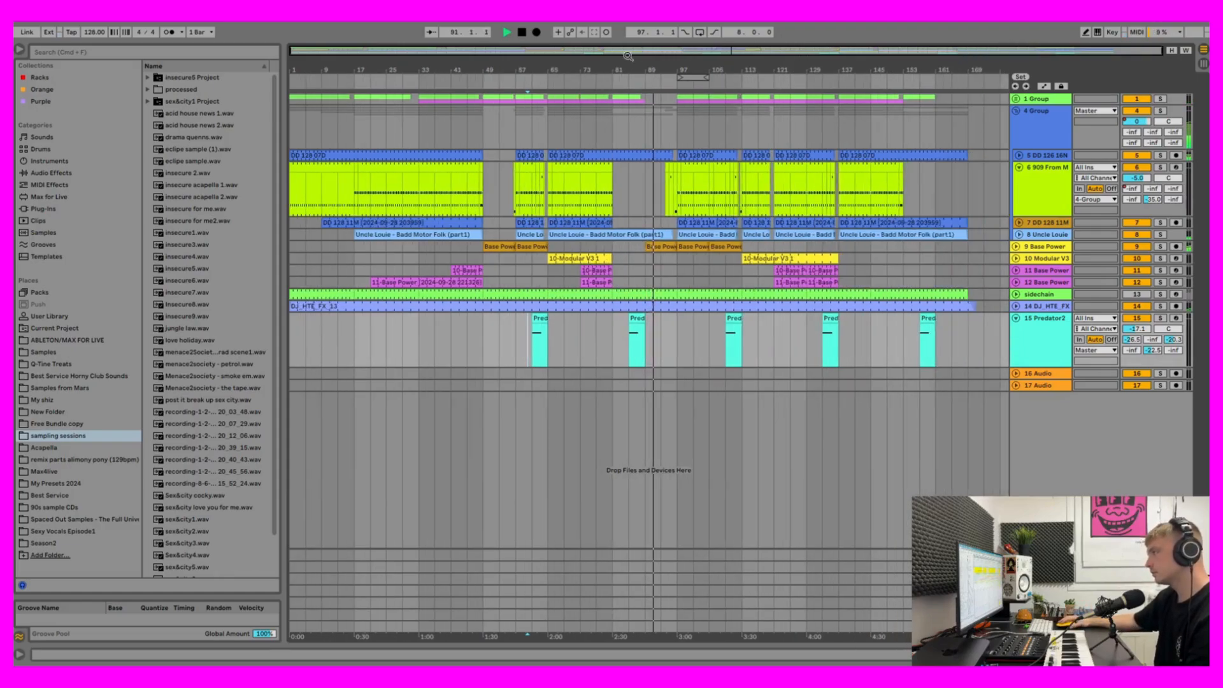
{"action": "key", "text": "space"}
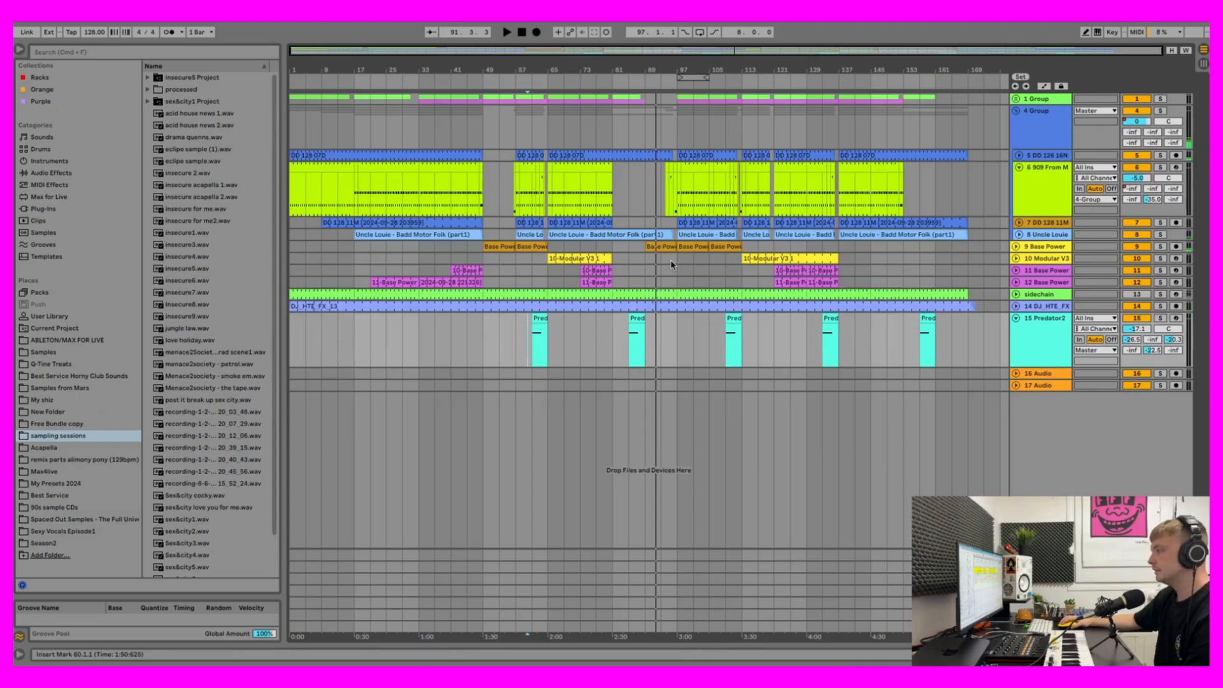
Step: Highlight bars 97 to 113 on the 10 Modular V3 track, select the Base Power clip at bar 97, and play from bar 93
{"action": "left_click", "coordinate": [676, 264]}
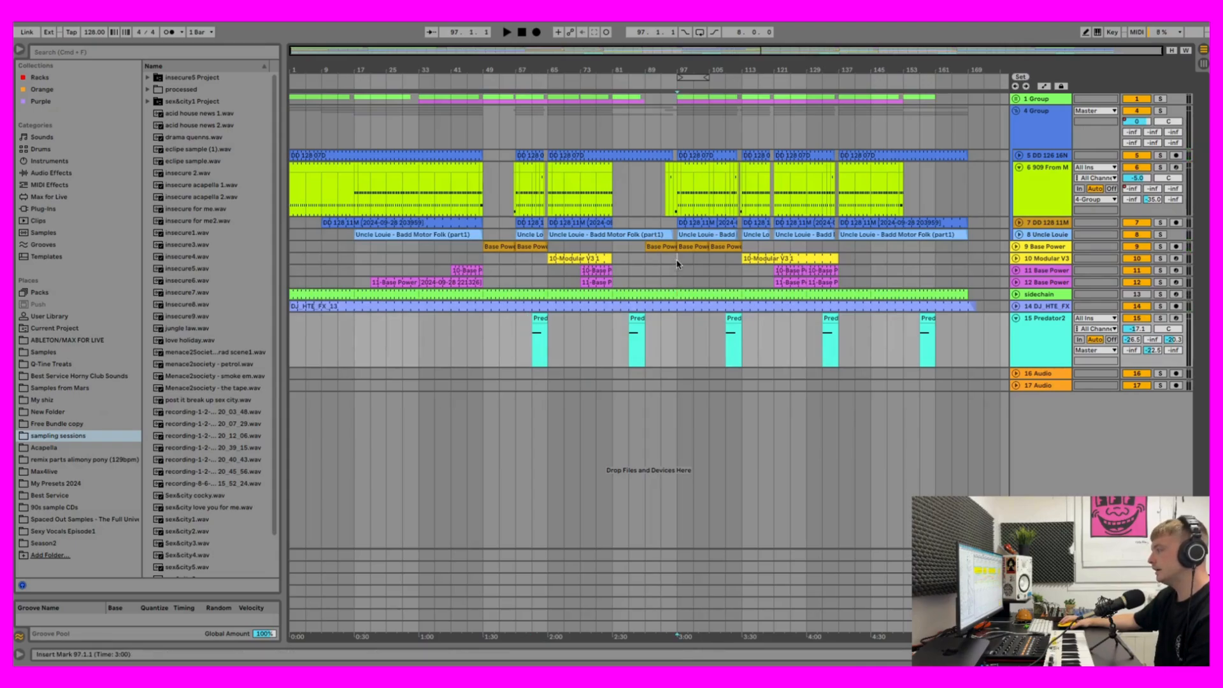
{"action": "left_click_drag", "start_coordinate": [678, 264], "coordinate": [751, 265]}
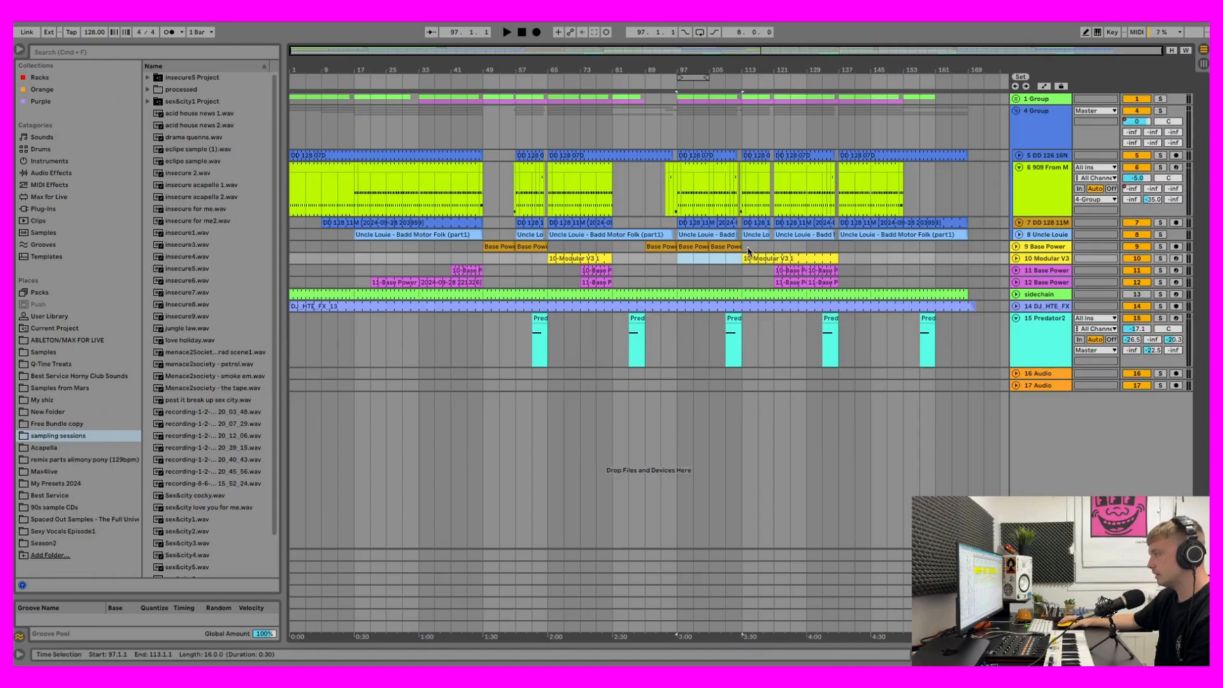
{"action": "left_click", "coordinate": [680, 249]}
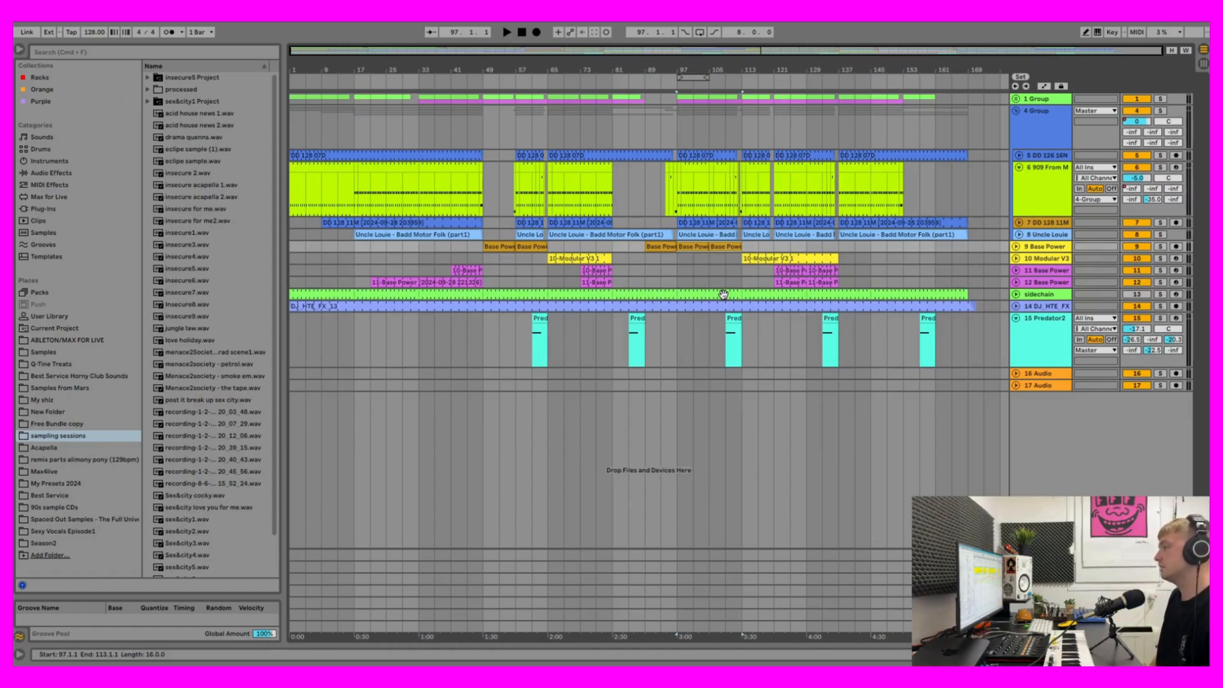
{"action": "left_click", "coordinate": [660, 270]}
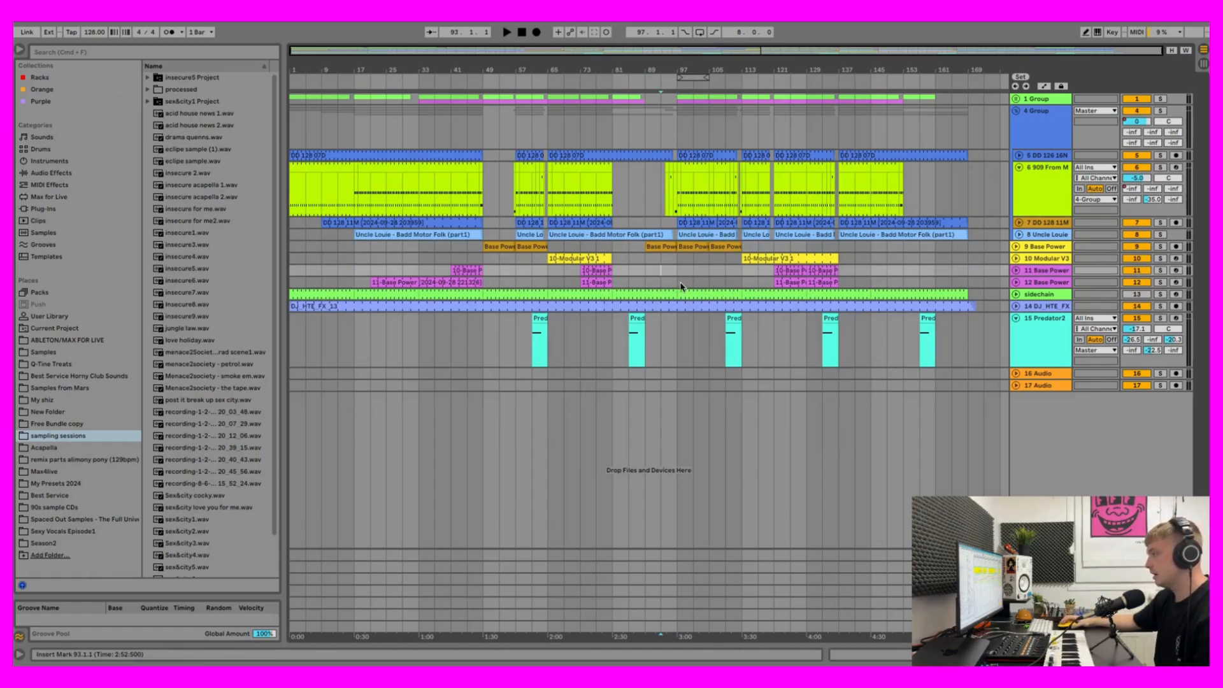
{"action": "left_click", "coordinate": [508, 32]}
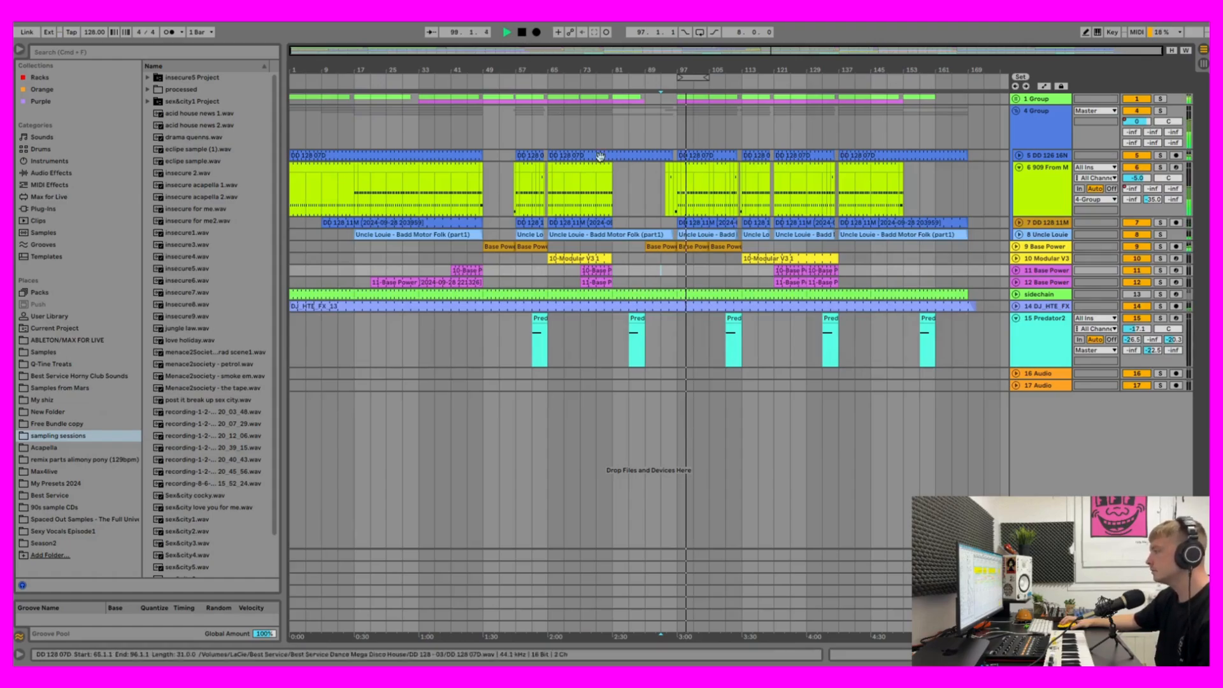
Step: Play from bar 109, and show the devices of the 9 Base Power track with the track unfolded
{"action": "left_click", "coordinate": [727, 260]}
{"action": "key", "text": "space"}
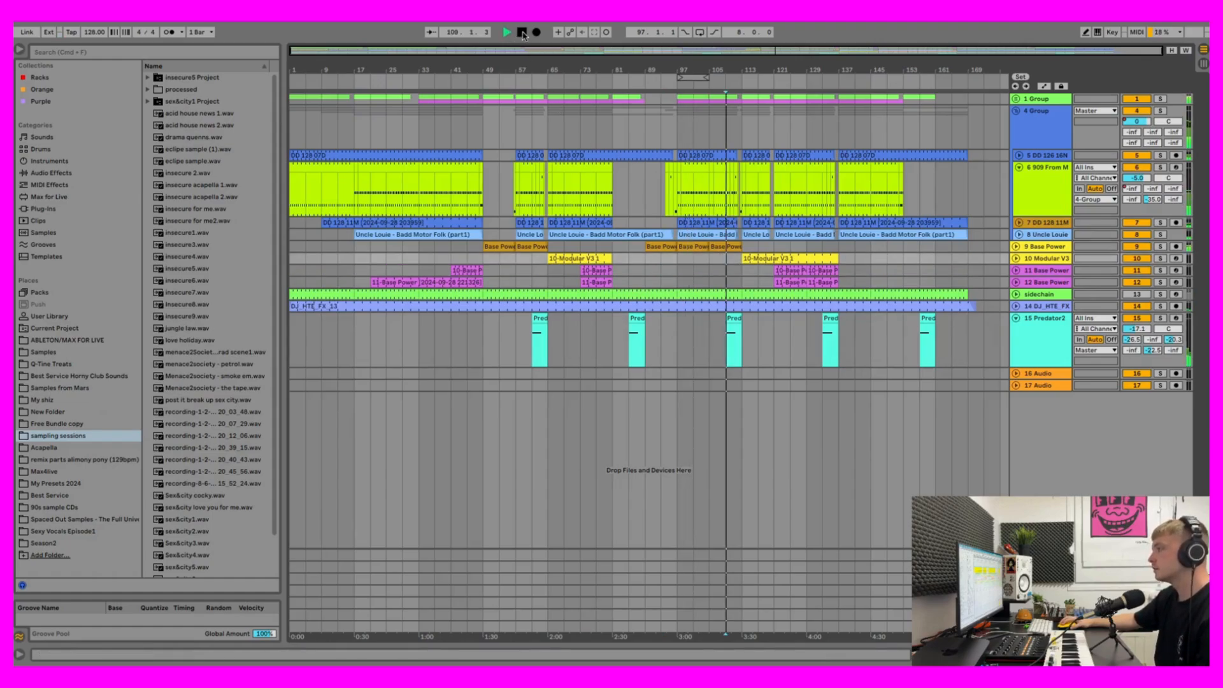
{"action": "double_click", "coordinate": [1048, 249]}
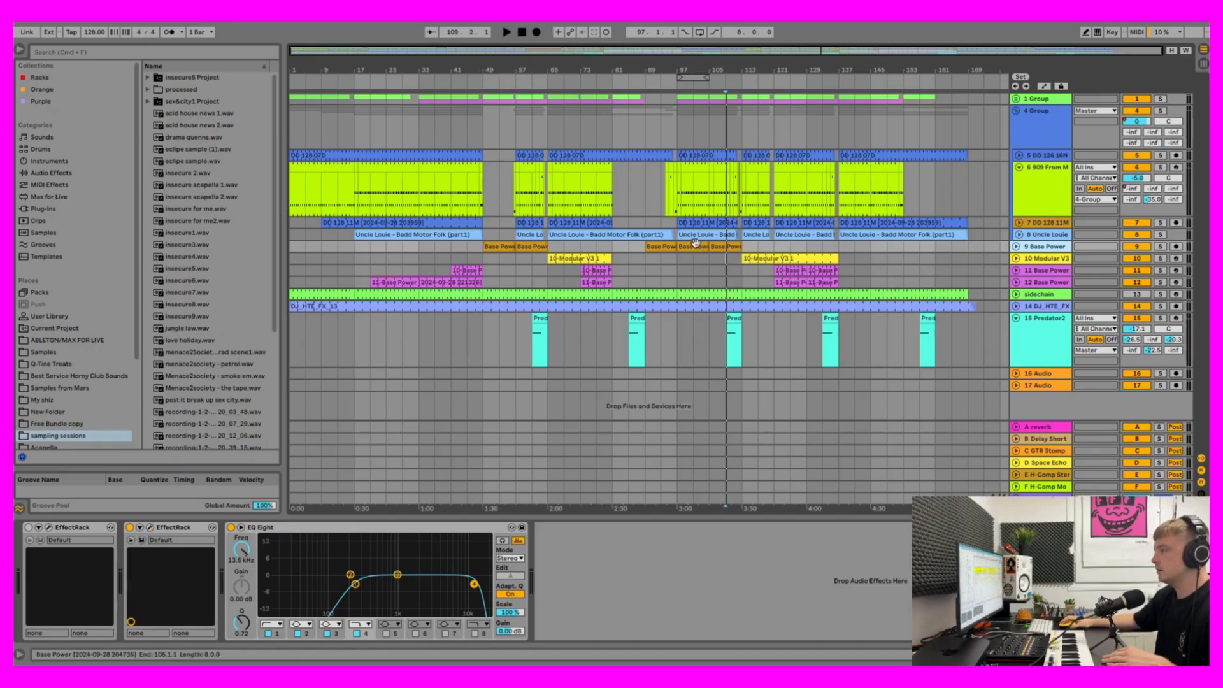
{"action": "left_click", "coordinate": [1016, 247]}
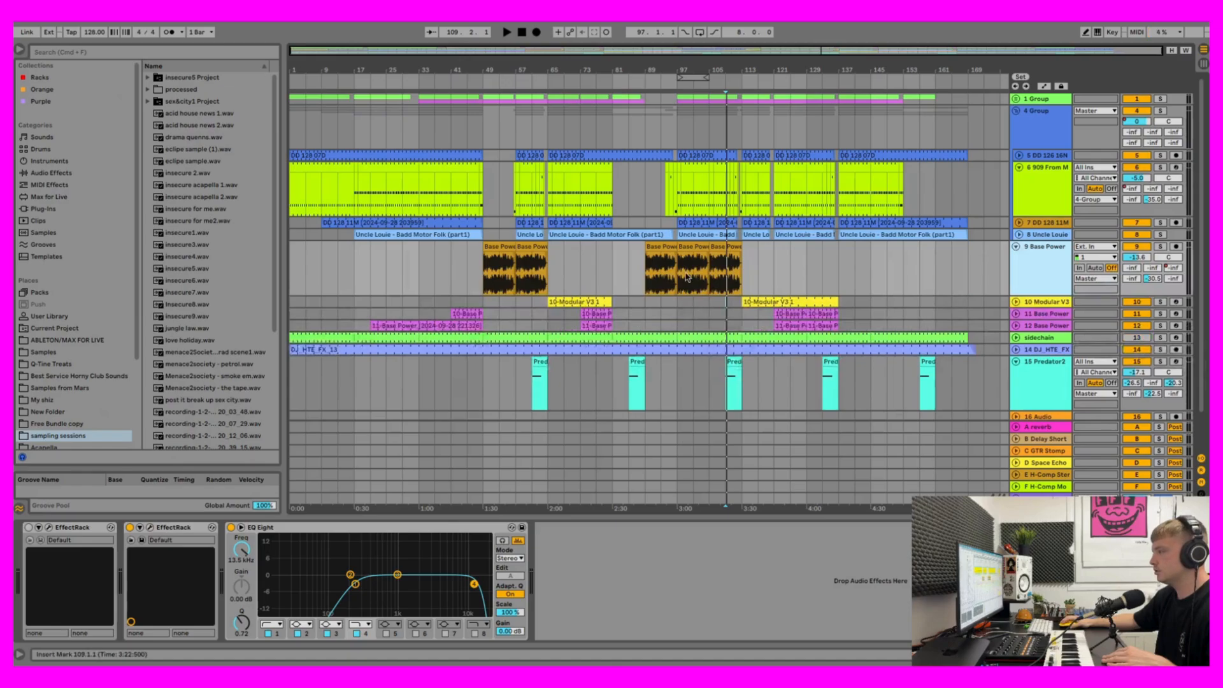
Step: Loop bars 97 to 113 over the Base Power clips and play the 9 Base Power track soloed
{"action": "left_click_drag", "start_coordinate": [678, 271], "coordinate": [742, 268]}
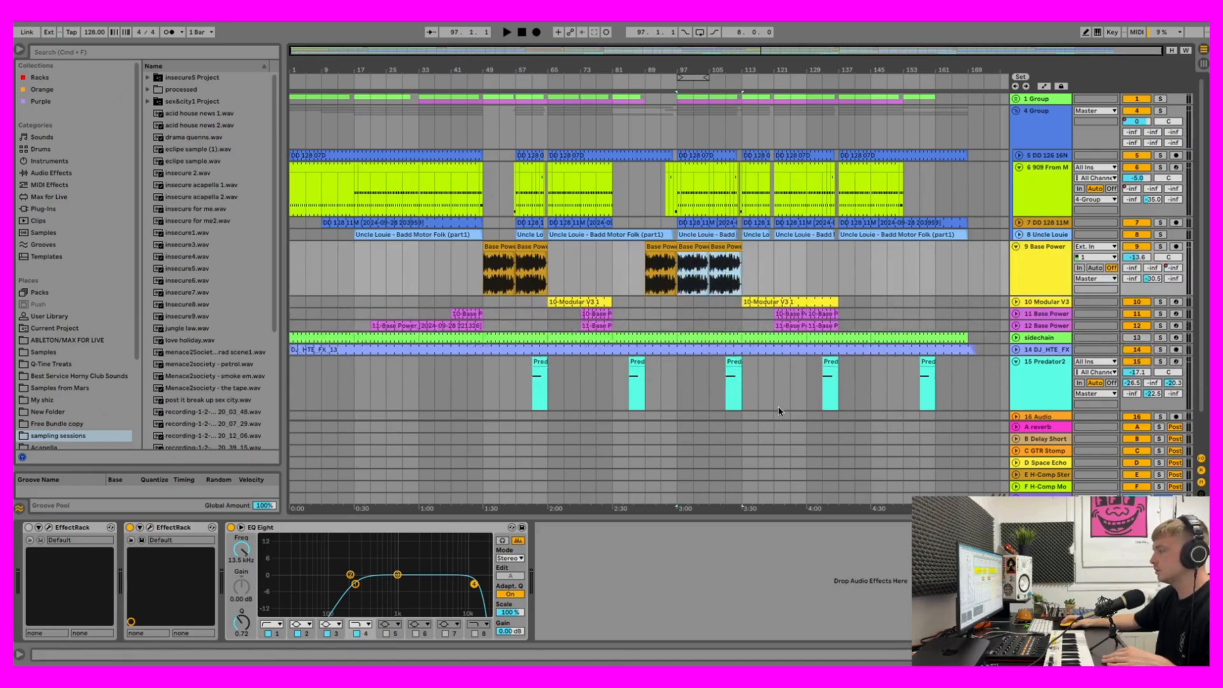
{"action": "key", "text": "super+l"}
{"action": "key", "text": "space"}
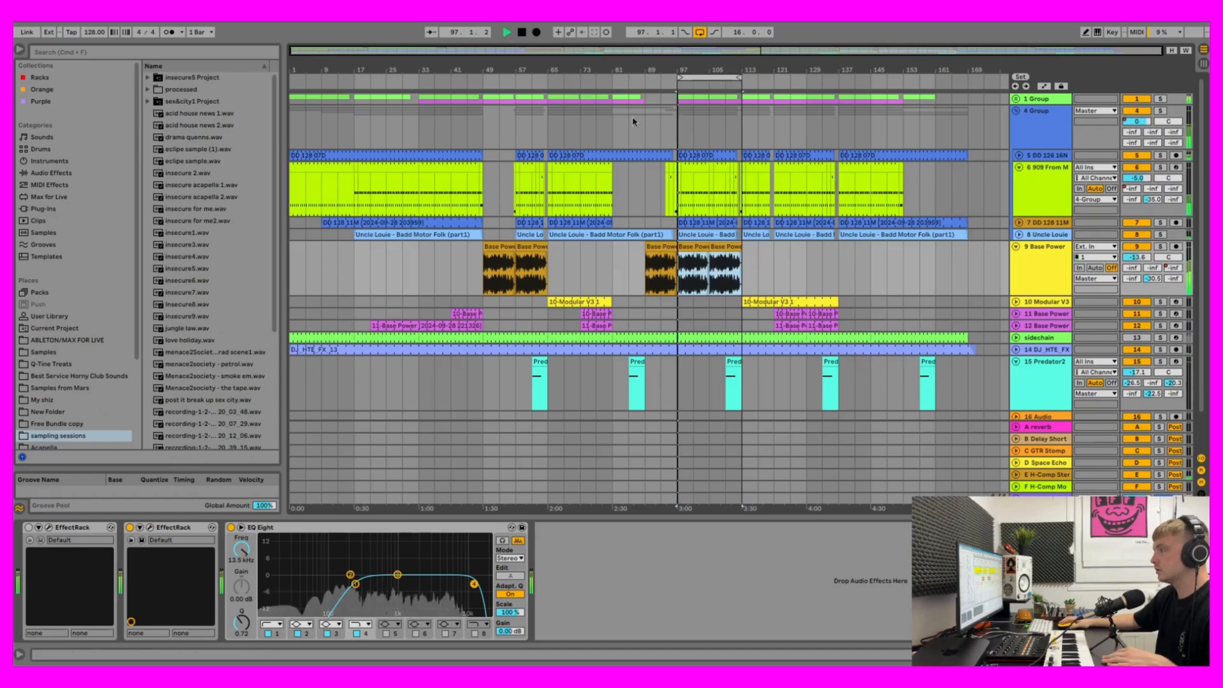
{"action": "left_click", "coordinate": [1160, 247]}
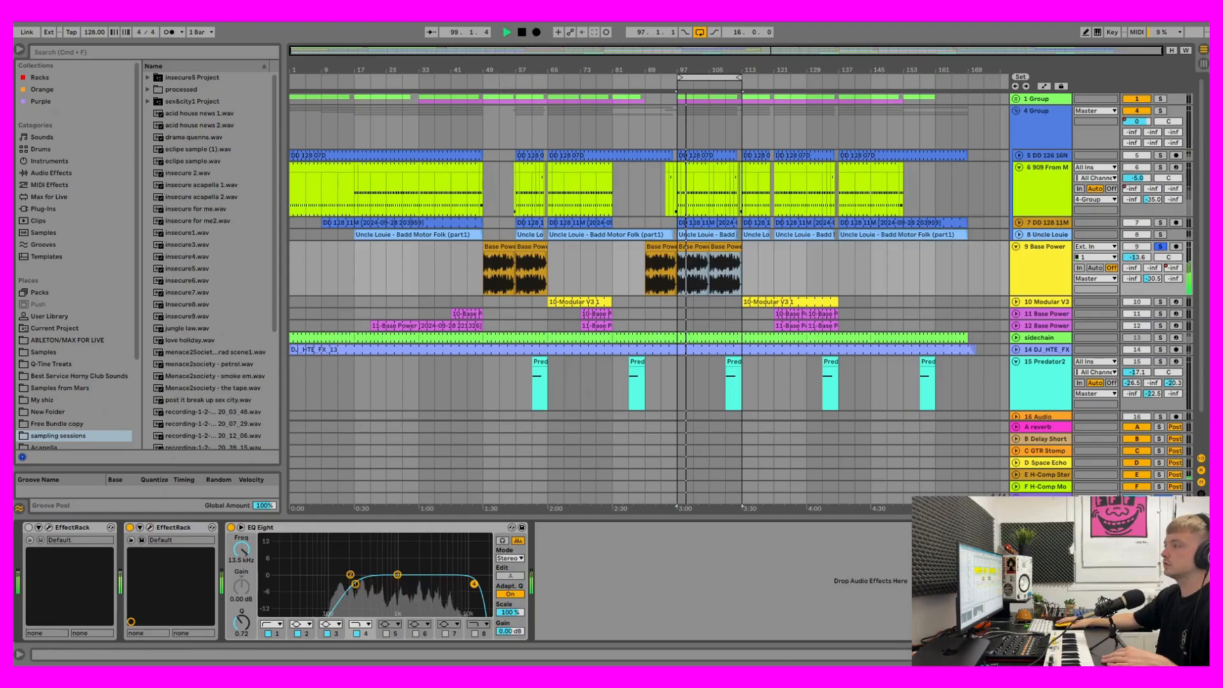
Step: Compare the soloed Base Power loop with the second EffectRack bypassed and with it enabled
{"action": "left_click", "coordinate": [524, 33]}
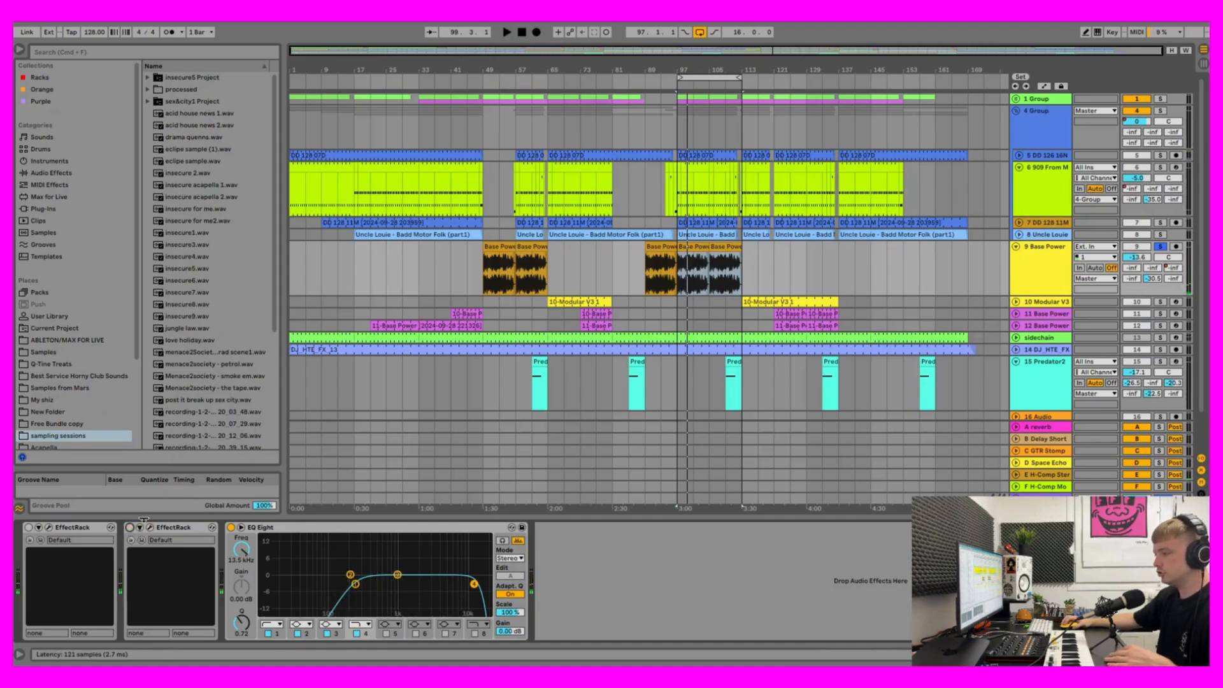
{"action": "left_click", "coordinate": [507, 32]}
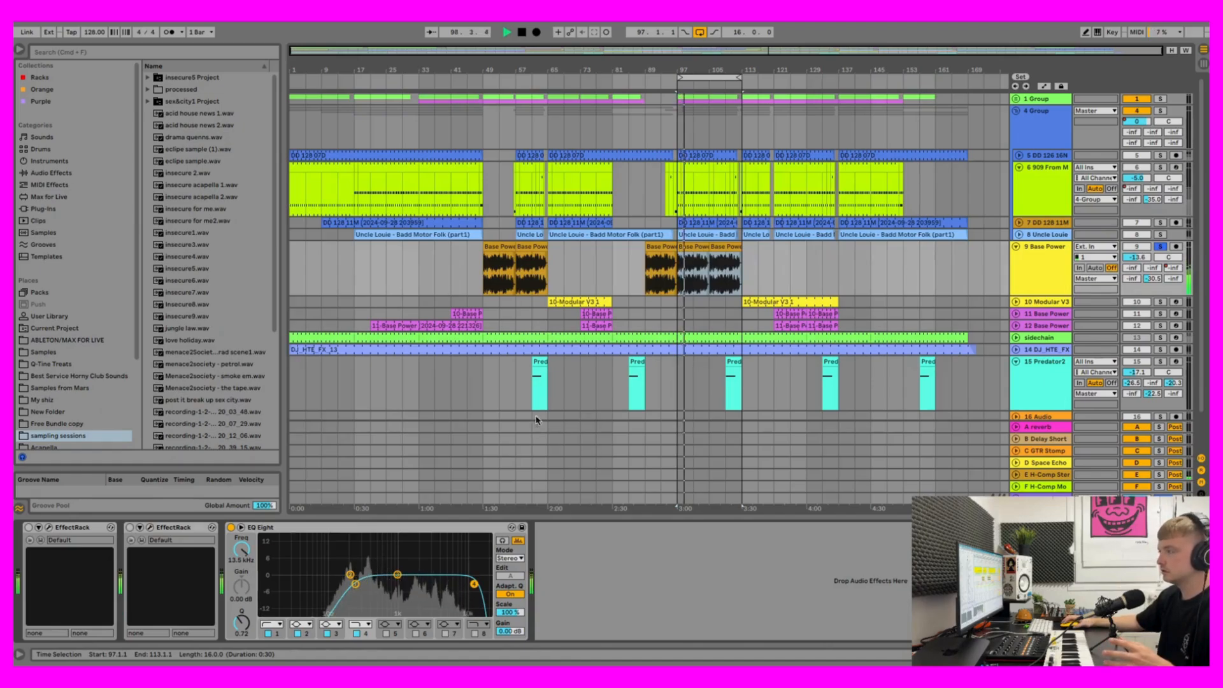
{"action": "left_click", "coordinate": [523, 32]}
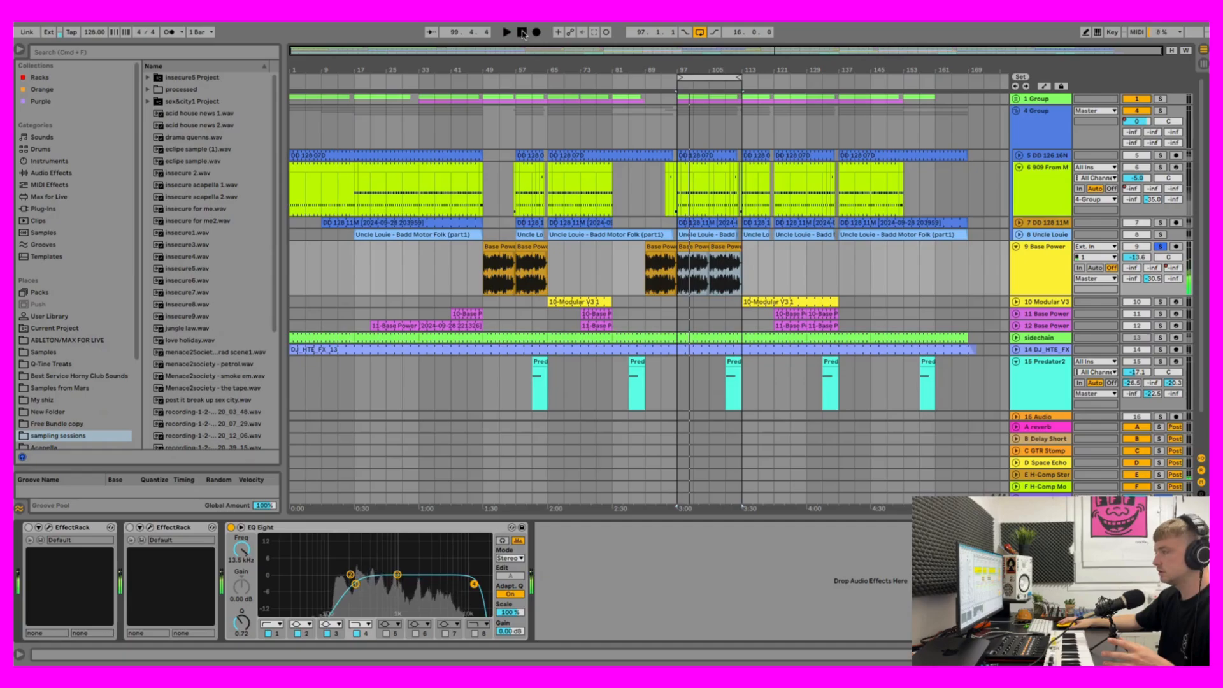
{"action": "left_click", "coordinate": [130, 528]}
{"action": "left_click", "coordinate": [507, 33]}
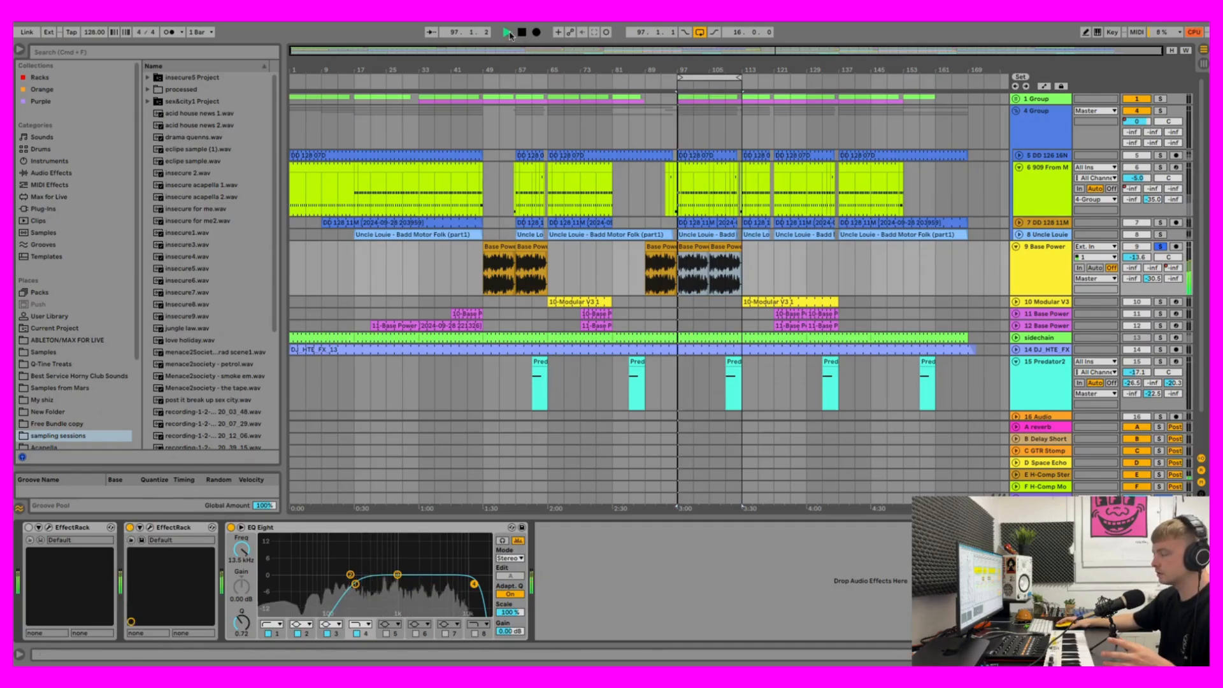
{"action": "left_click", "coordinate": [521, 33]}
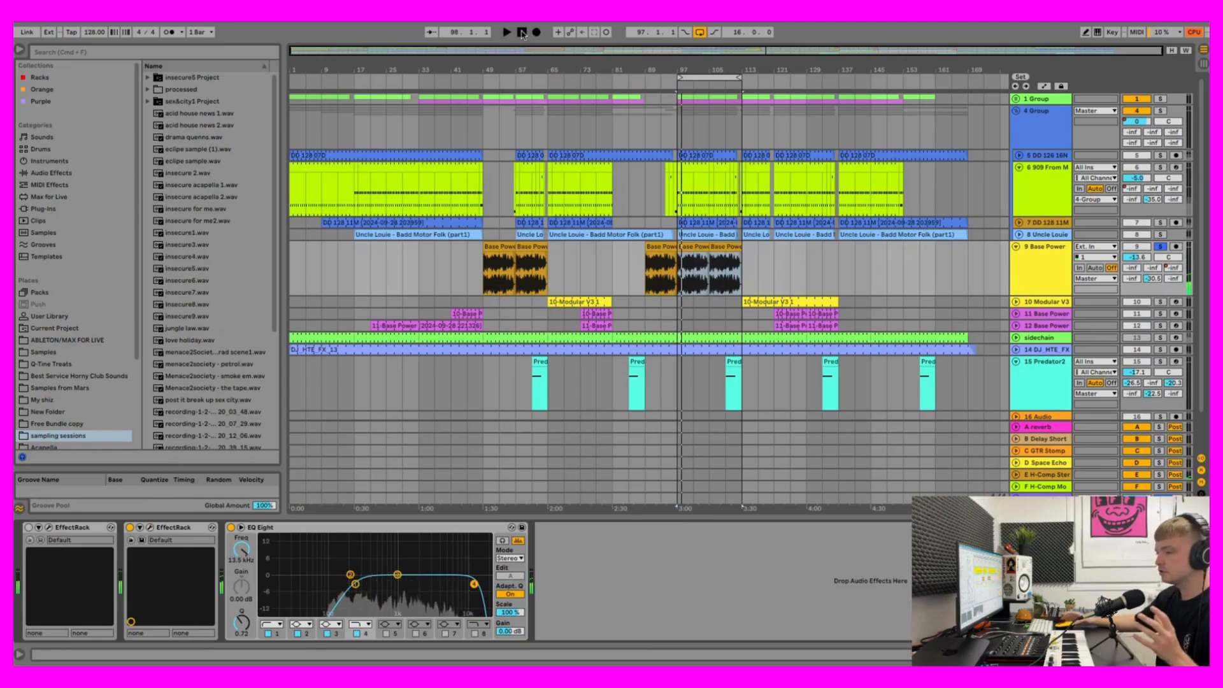
Step: Bypass the second EffectRack, enable the first one, and audition the Base Power loop from bar 97
{"action": "left_click", "coordinate": [130, 529]}
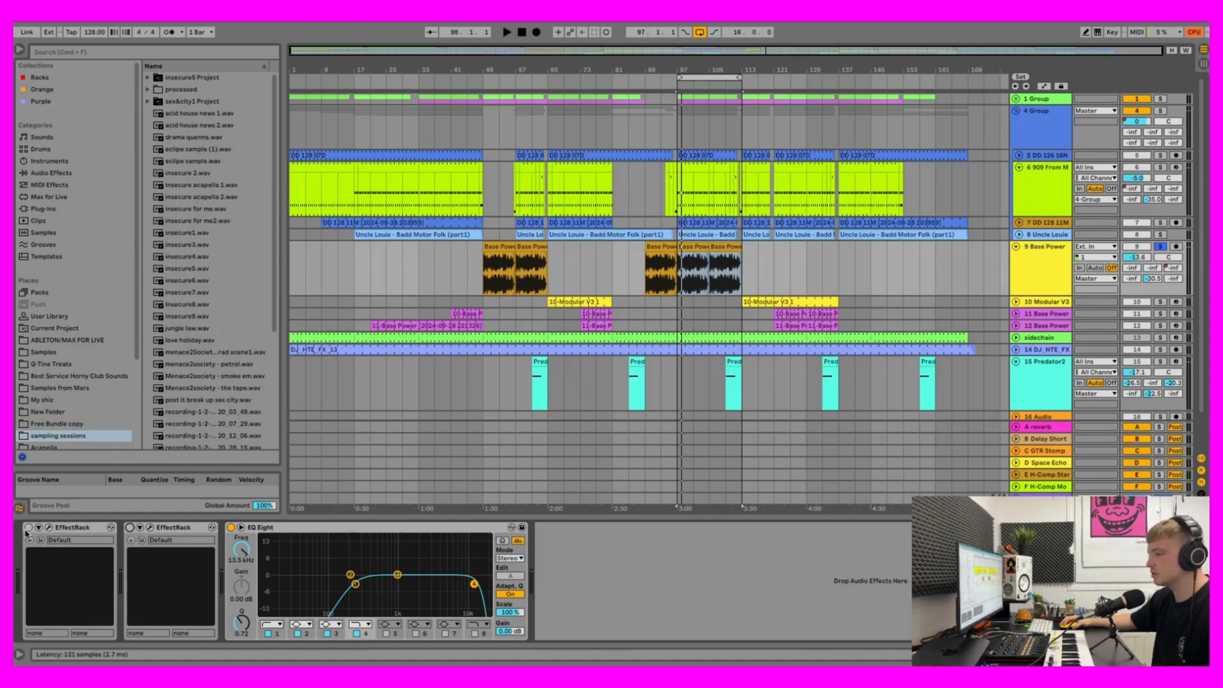
{"action": "left_click", "coordinate": [676, 273]}
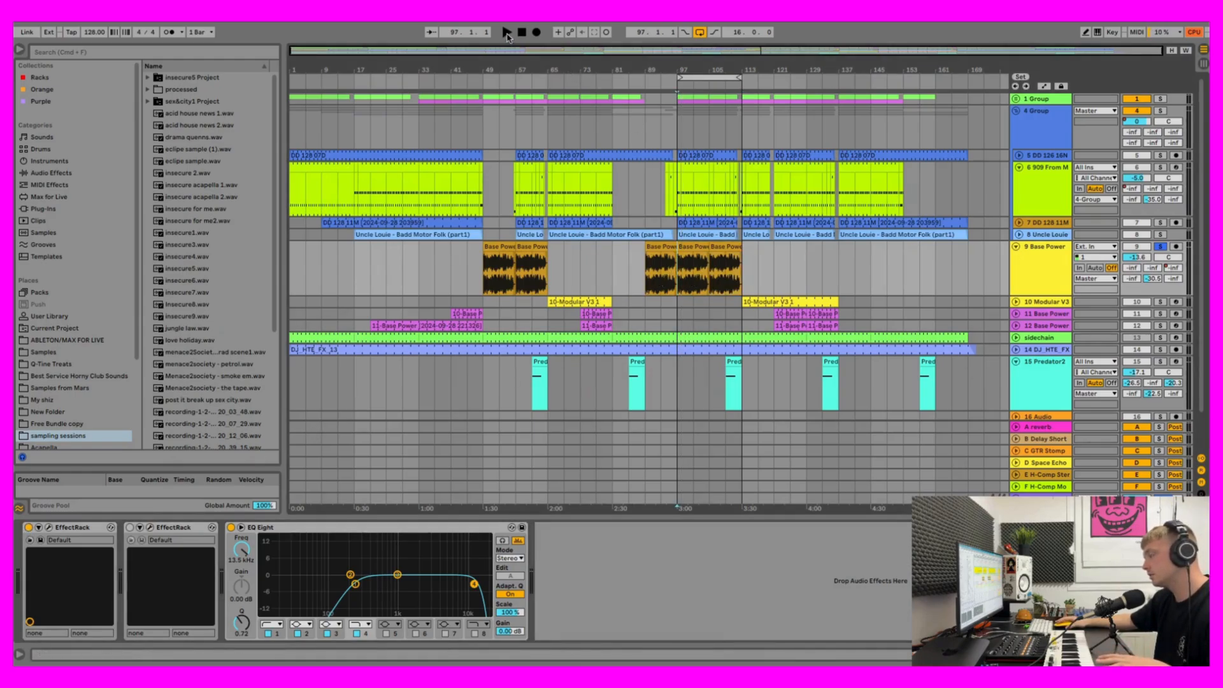
{"action": "left_click", "coordinate": [506, 32]}
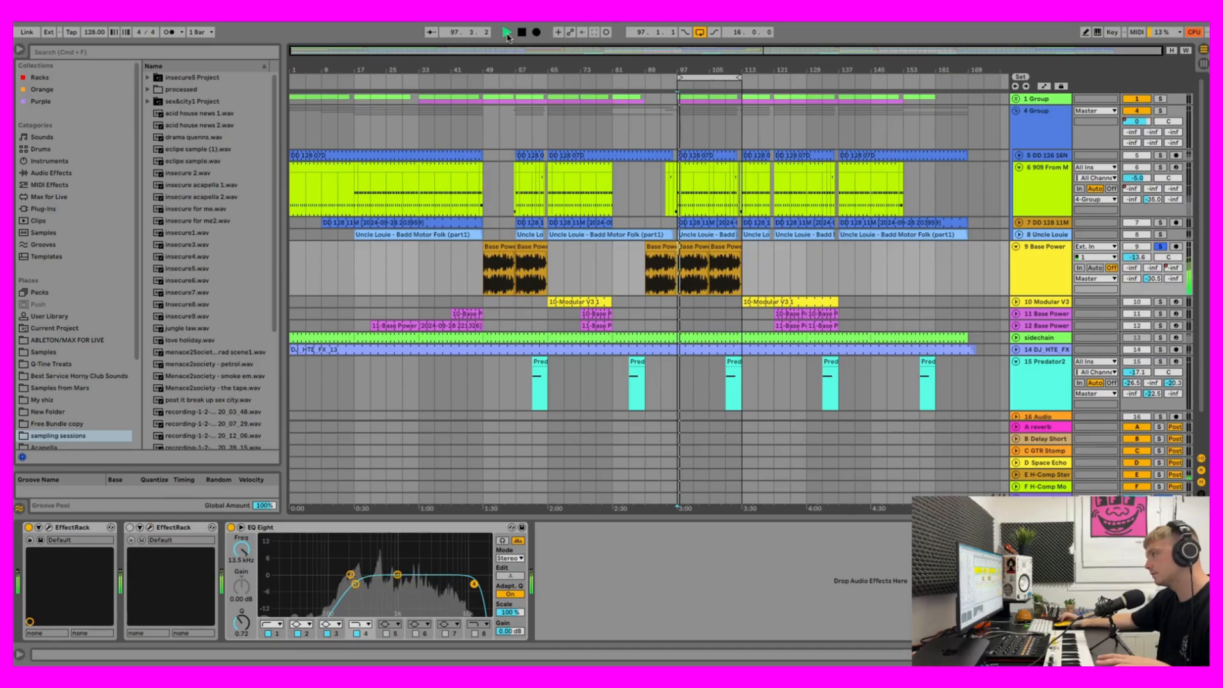
{"action": "left_click", "coordinate": [523, 33]}
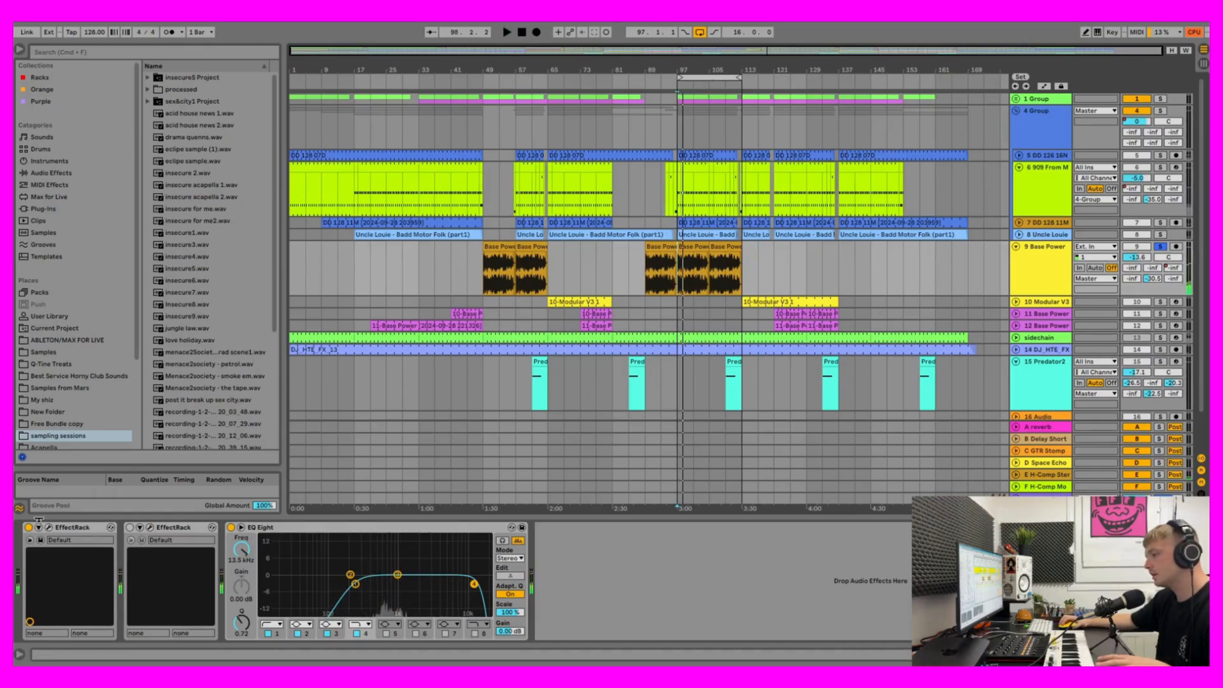
{"action": "left_click", "coordinate": [508, 32]}
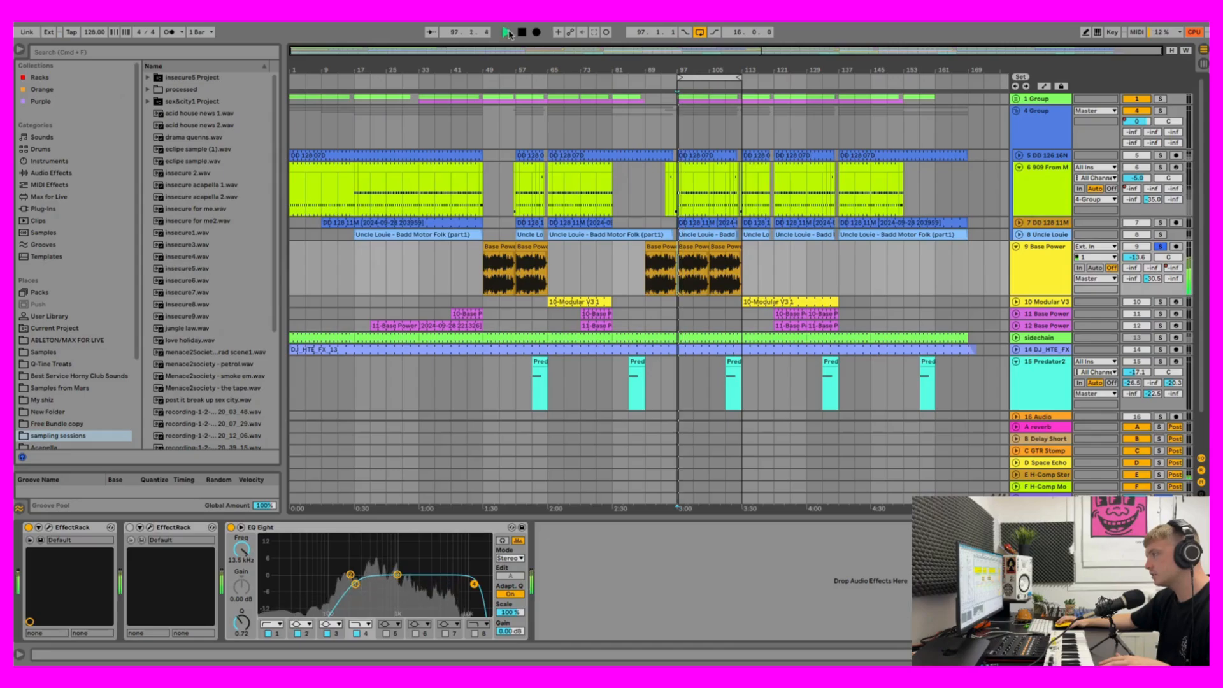
Step: Bypass the first EffectRack and enable the second during playback, and stop with the start position at bar 109
{"action": "left_click", "coordinate": [28, 527]}
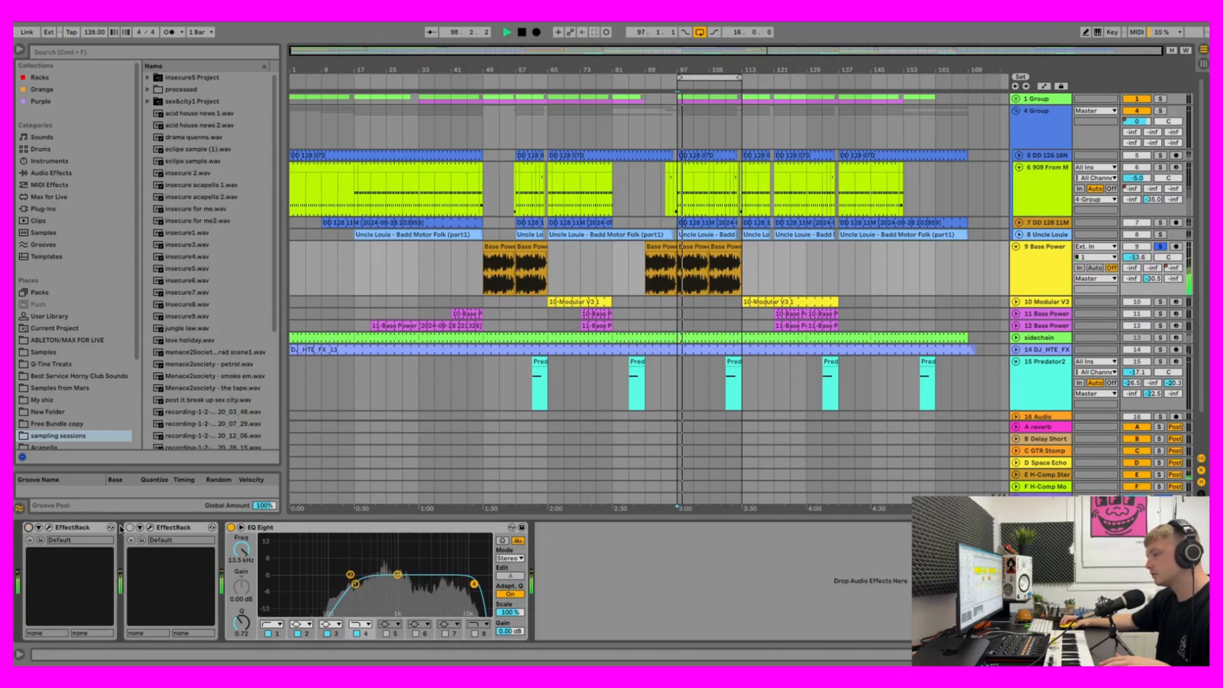
{"action": "left_click", "coordinate": [130, 528]}
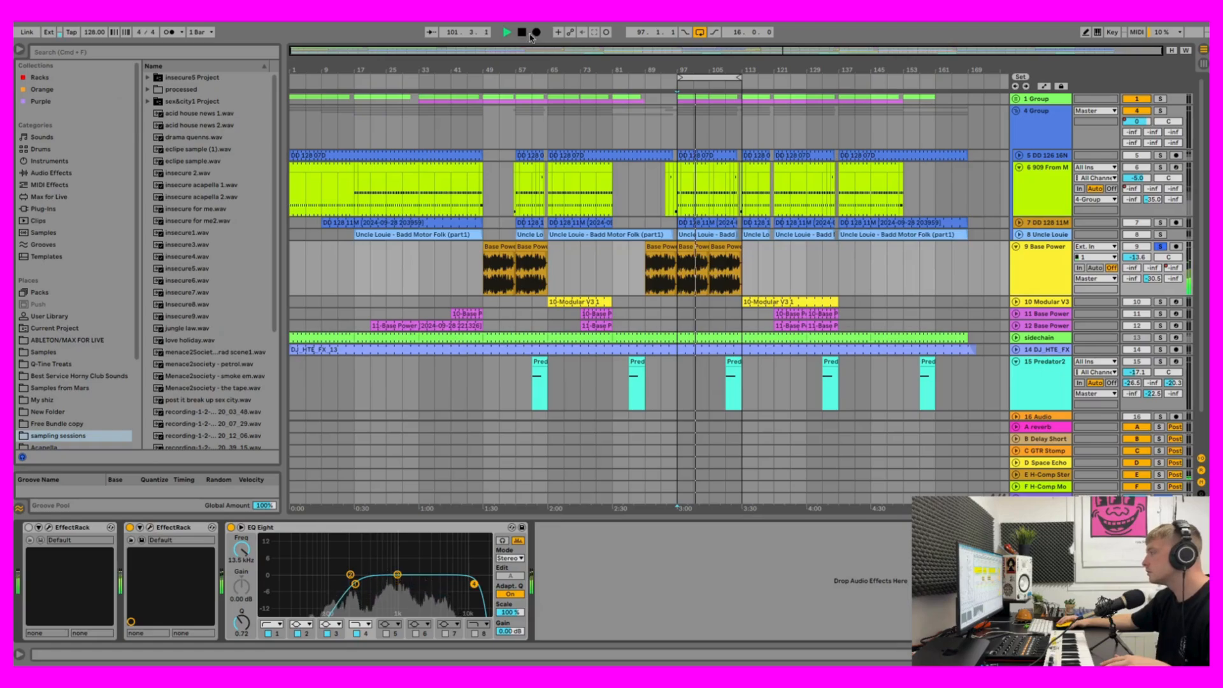
{"action": "left_click", "coordinate": [725, 282]}
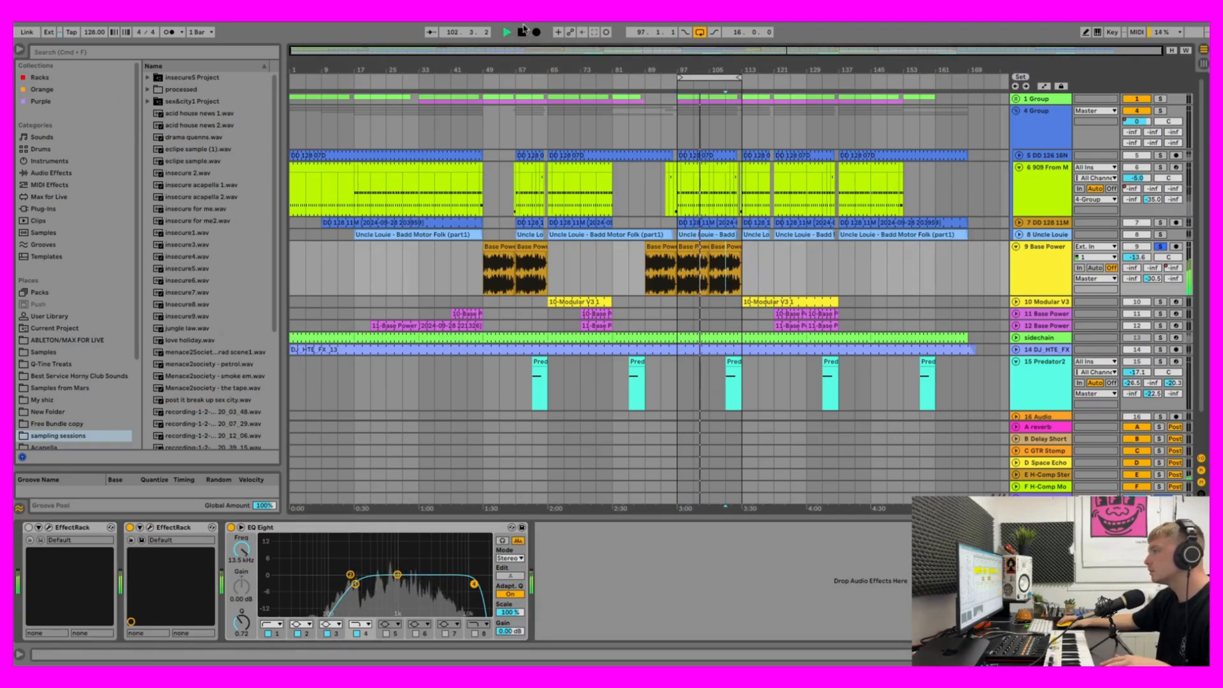
{"action": "key", "text": "space"}
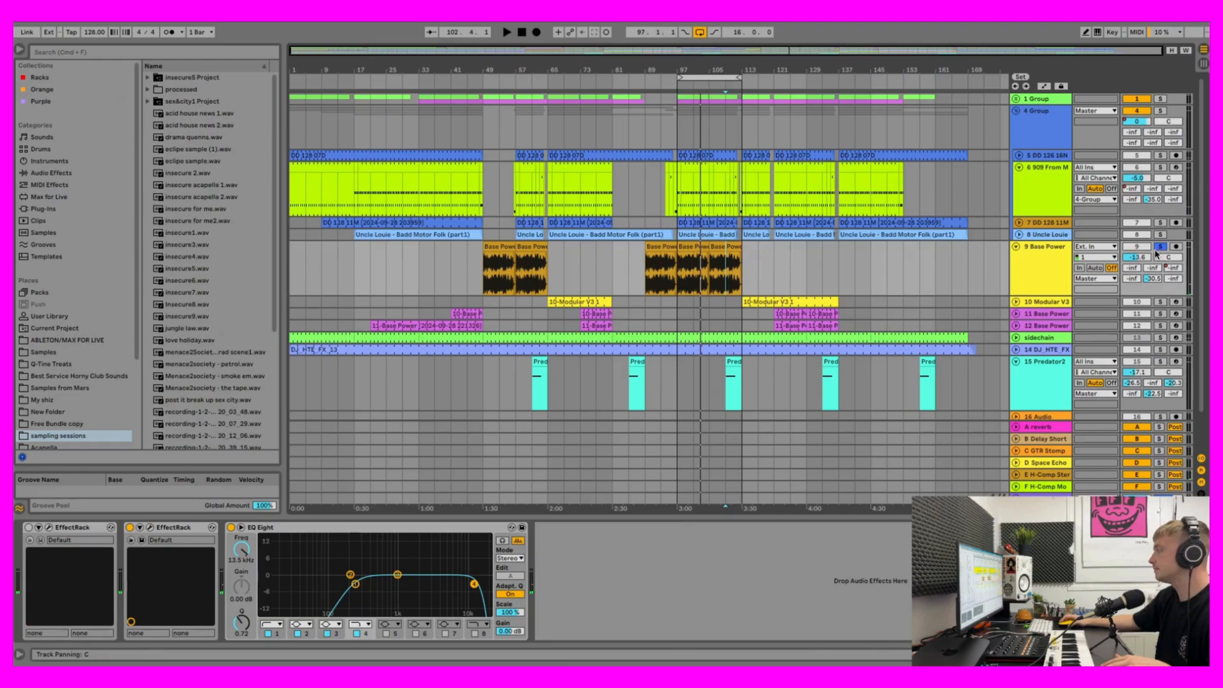
Step: Play from bar 109 into the next section, with the loop off and the 9 Base Power track unsoloed
{"action": "left_click", "coordinate": [724, 277]}
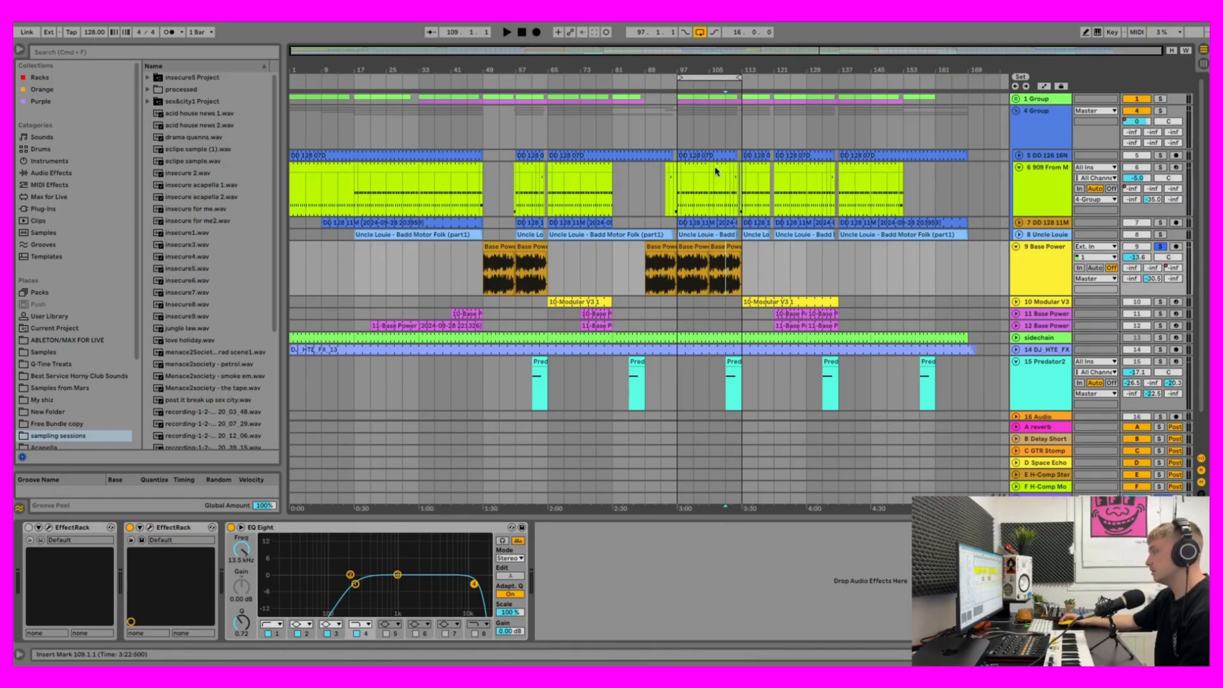
{"action": "key", "text": "space"}
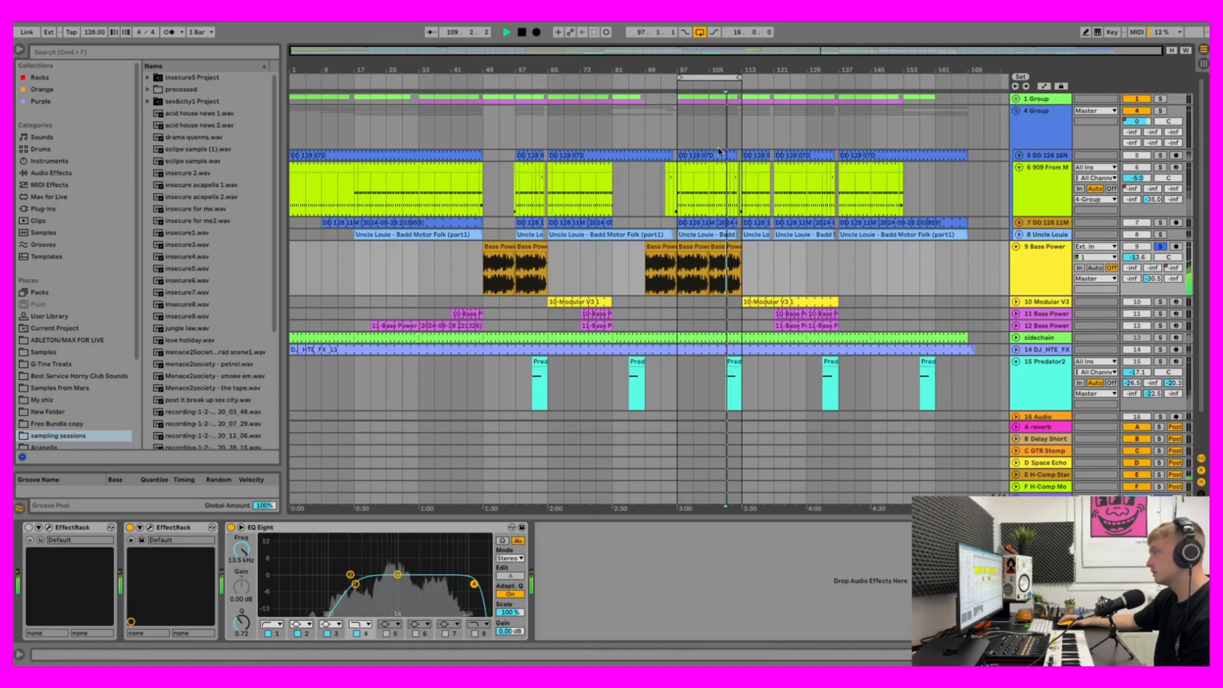
{"action": "left_click", "coordinate": [700, 32]}
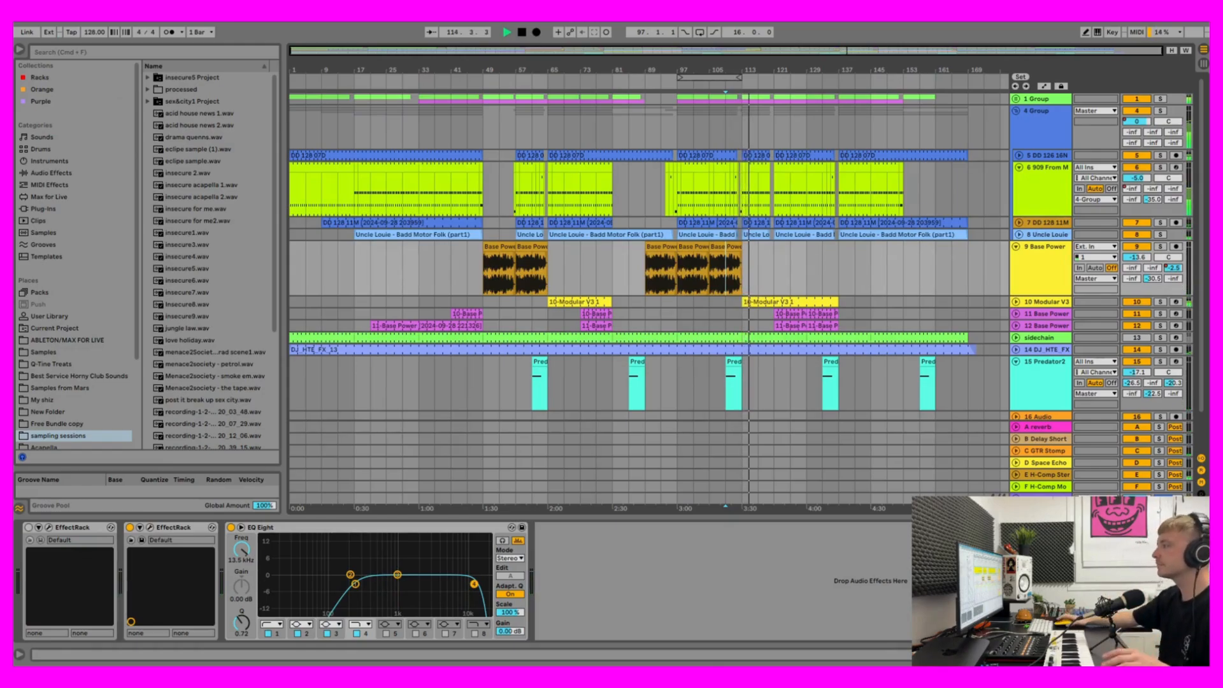
Step: Fold the 9 Base Power track and the 4 Group while the section plays, and stop playback
{"action": "left_click", "coordinate": [1016, 246]}
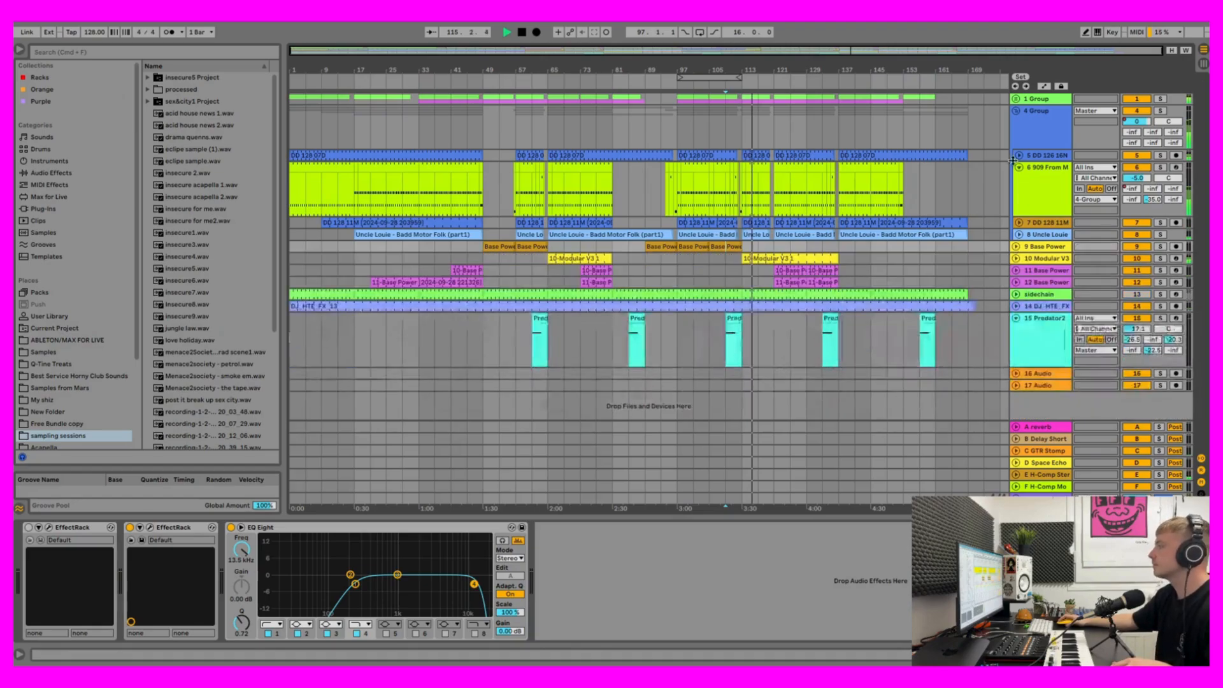
{"action": "left_click", "coordinate": [1017, 111]}
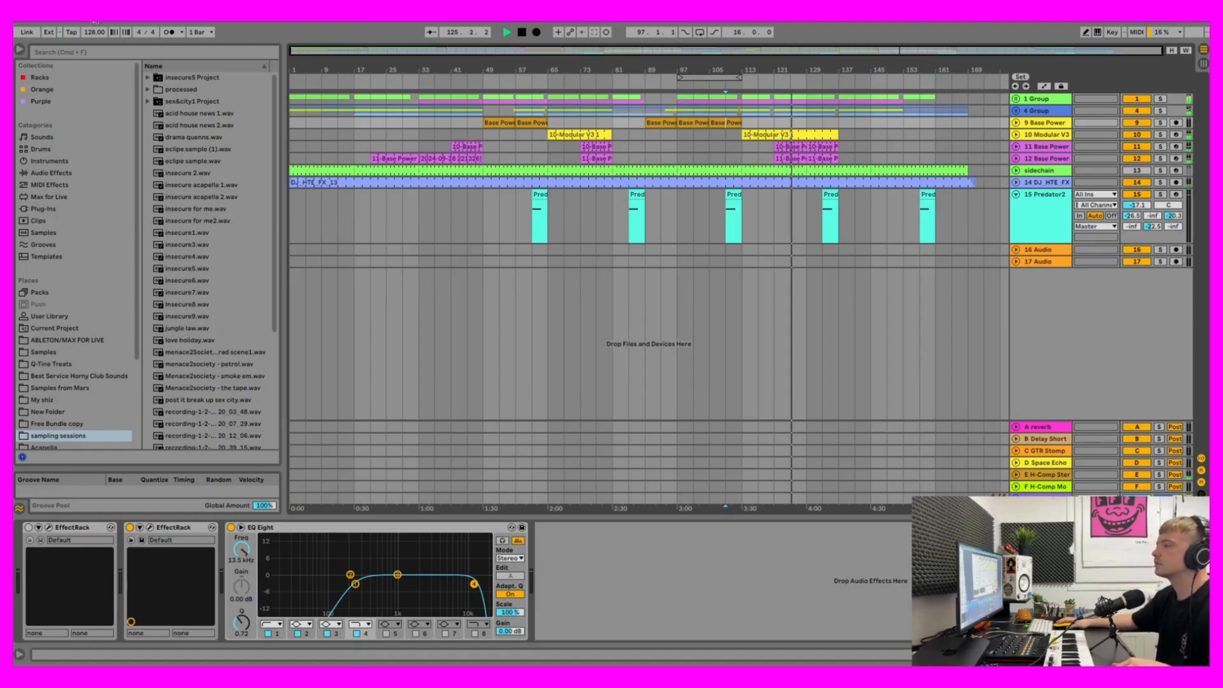
{"action": "left_click", "coordinate": [522, 32]}
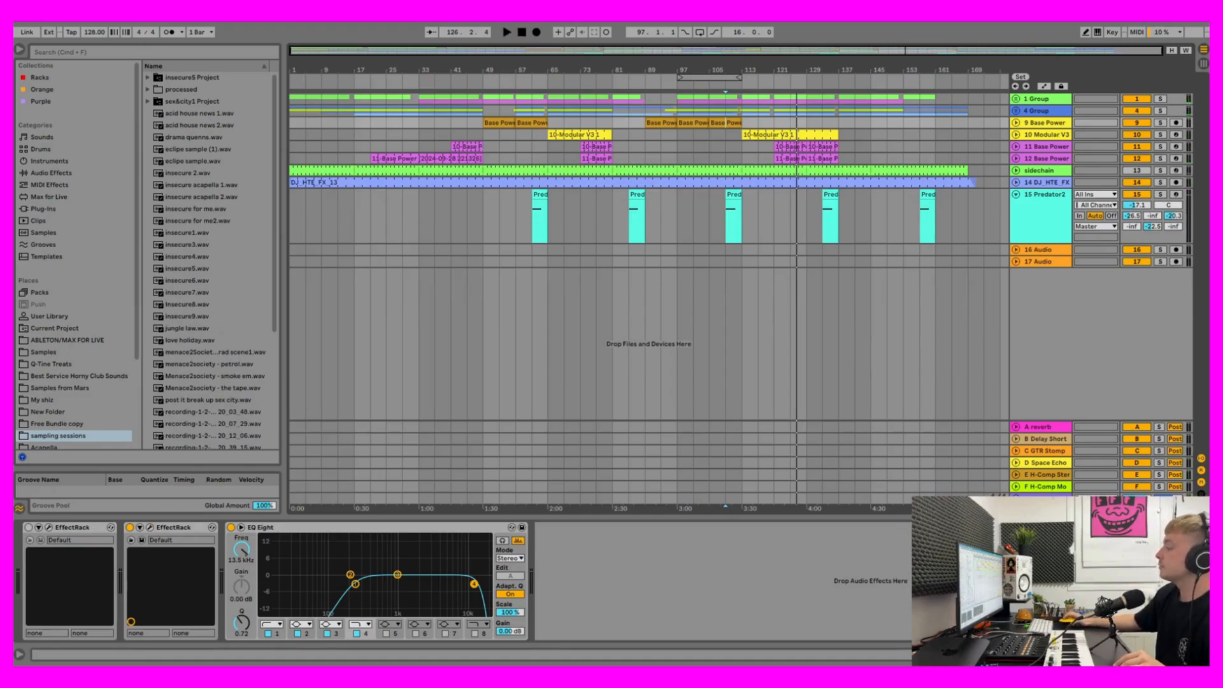